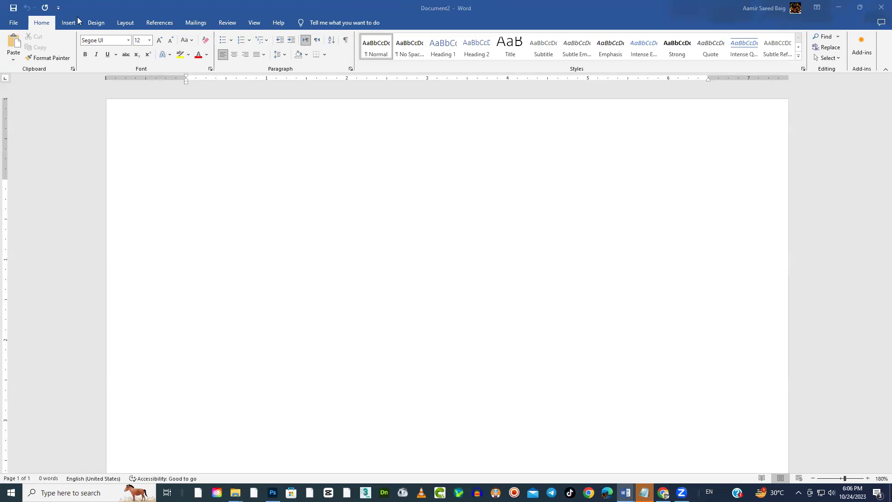
# Look through the recent and pinned document lists and the new-document templates, then return to the blank document
pyautogui.click(13, 24)
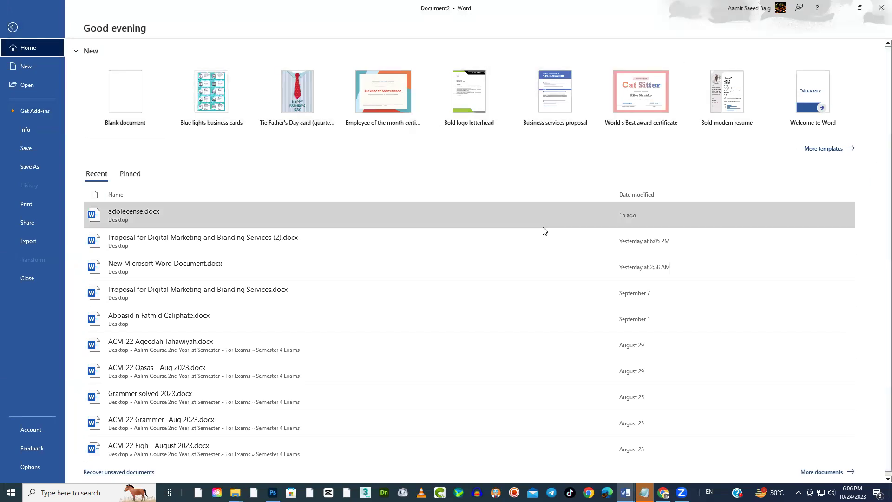
pyautogui.click(125, 175)
pyautogui.click(102, 175)
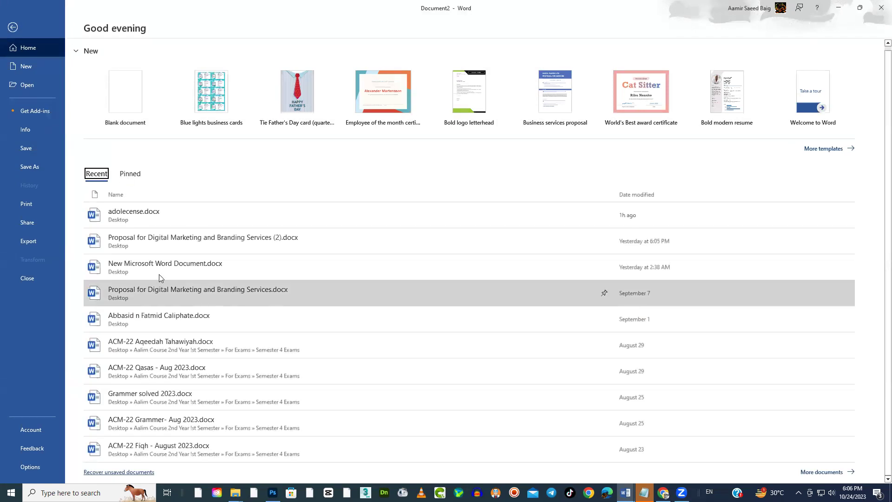
pyautogui.click(32, 67)
pyautogui.scroll(-4, 378, 316)
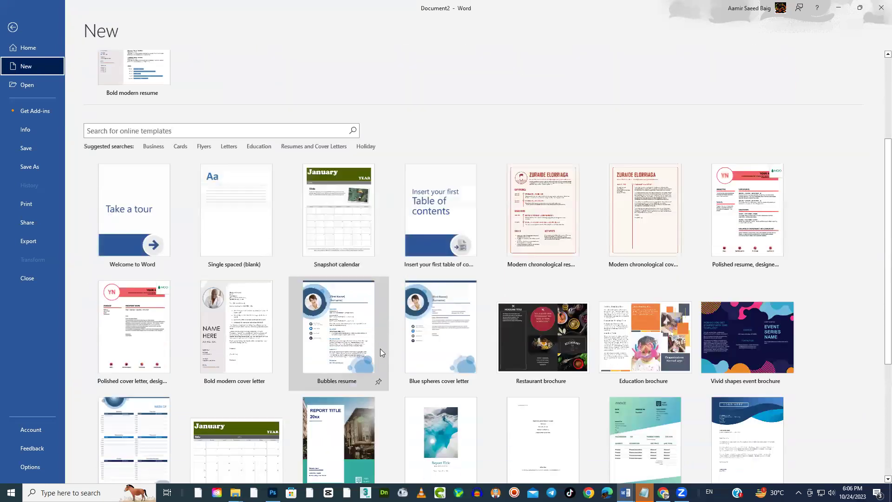
pyautogui.scroll(5, 377, 347)
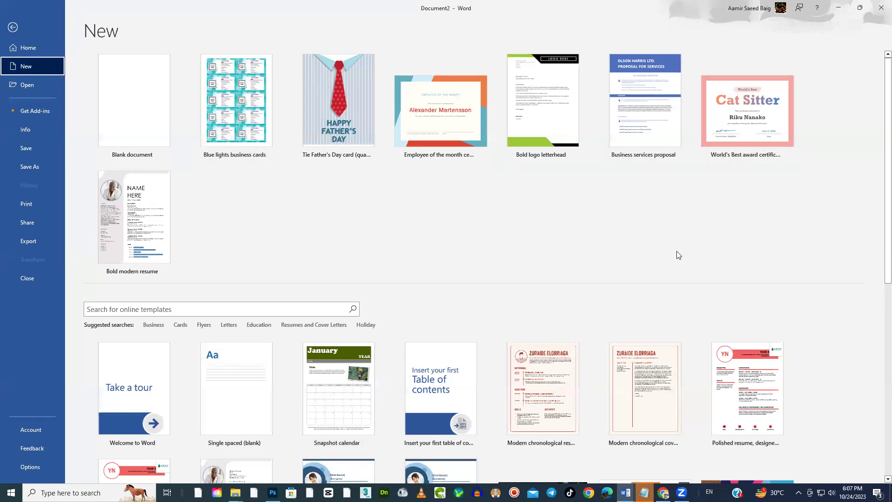
pyautogui.scroll(-6, 679, 255)
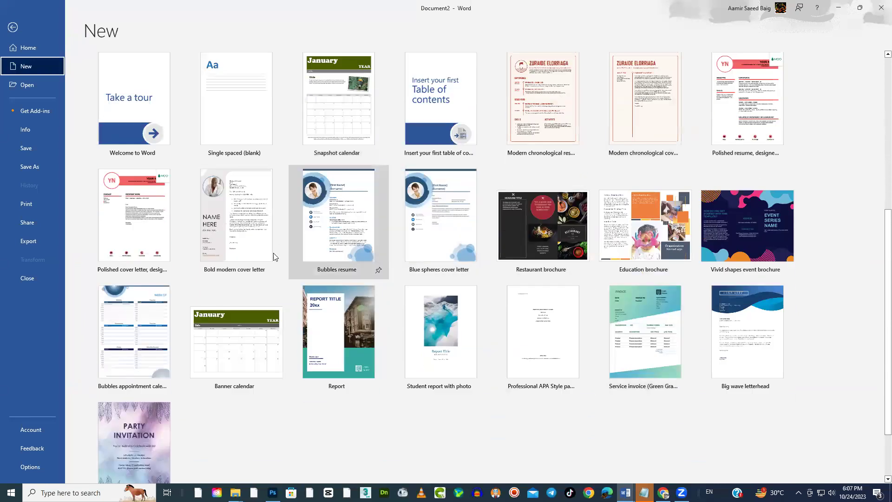
pyautogui.scroll(-1, 274, 257)
pyautogui.scroll(3, 265, 258)
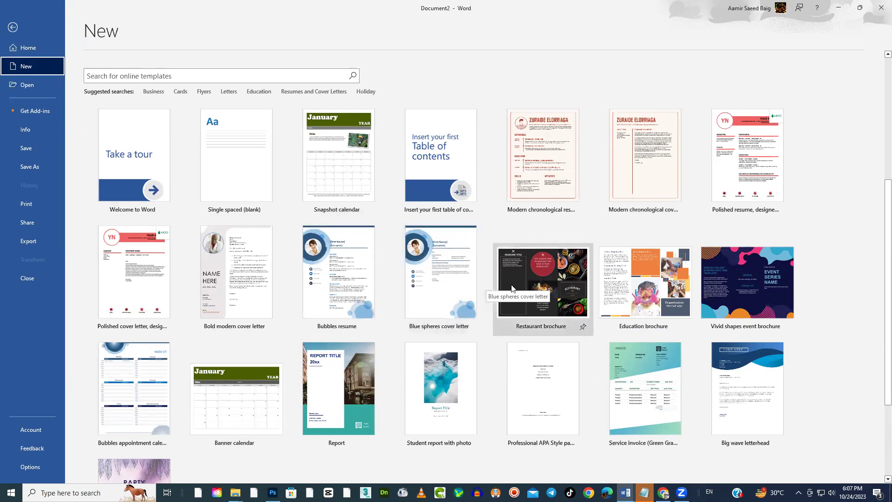
pyautogui.click(12, 27)
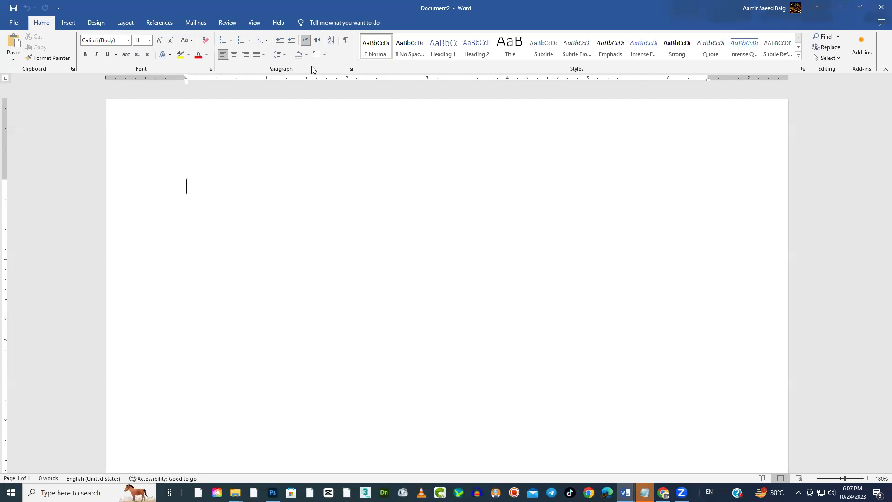
pyautogui.click(799, 57)
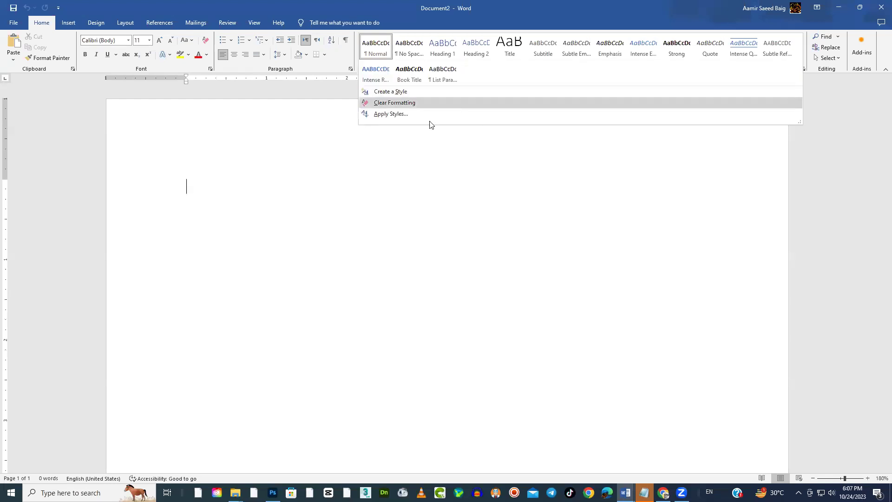
pyautogui.click(327, 172)
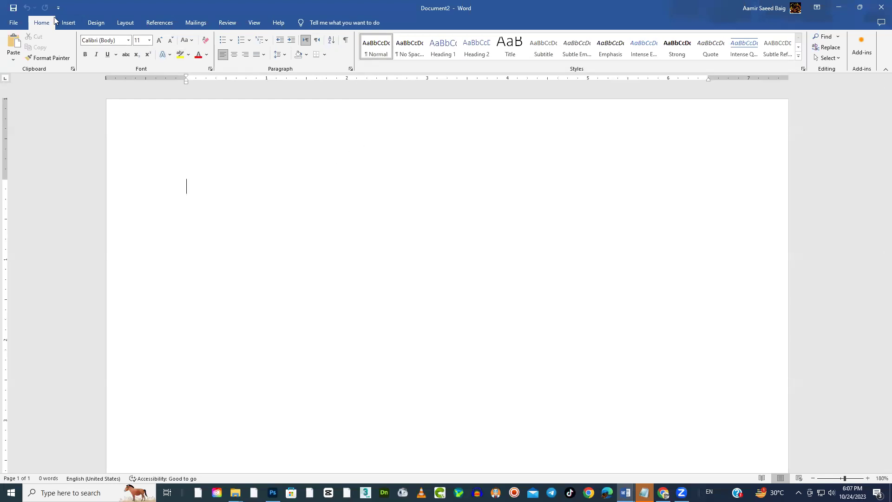
# Insert the picture 5.png from the ACME folder in this device's Pictures into the blank document
pyautogui.click(69, 24)
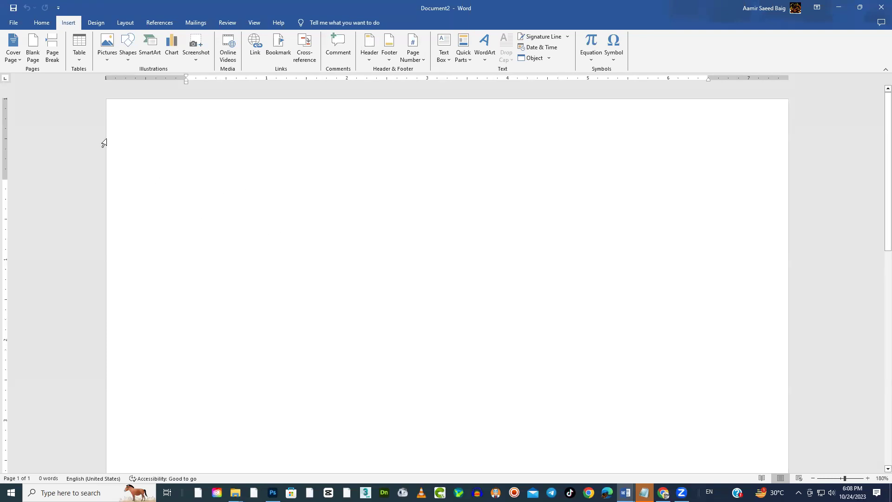
pyautogui.click(106, 61)
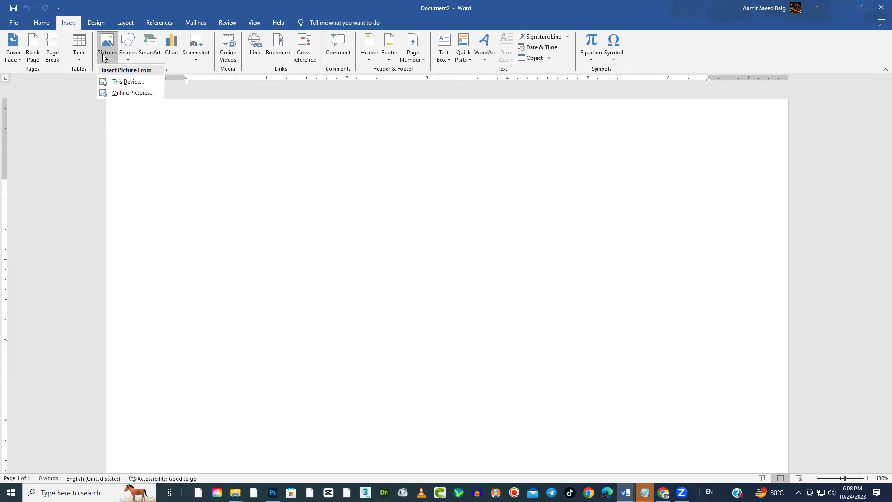
pyautogui.click(93, 142)
pyautogui.click(110, 45)
pyautogui.click(109, 43)
pyautogui.click(110, 39)
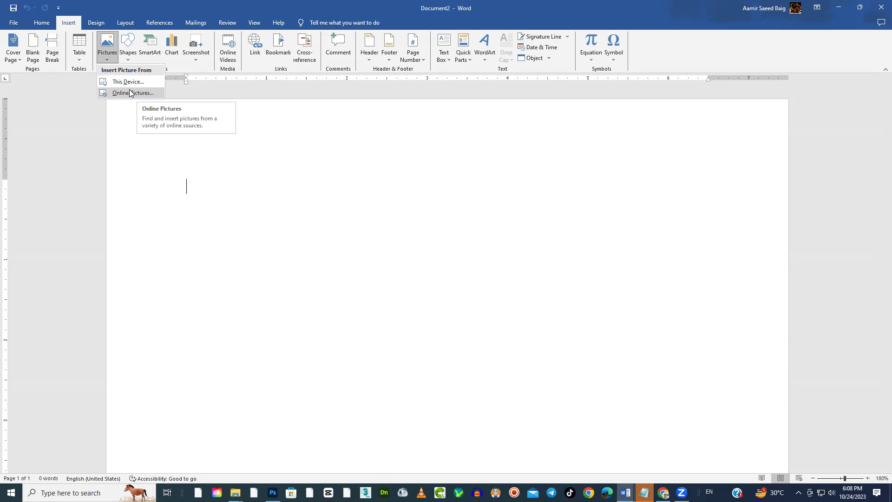
pyautogui.click(124, 81)
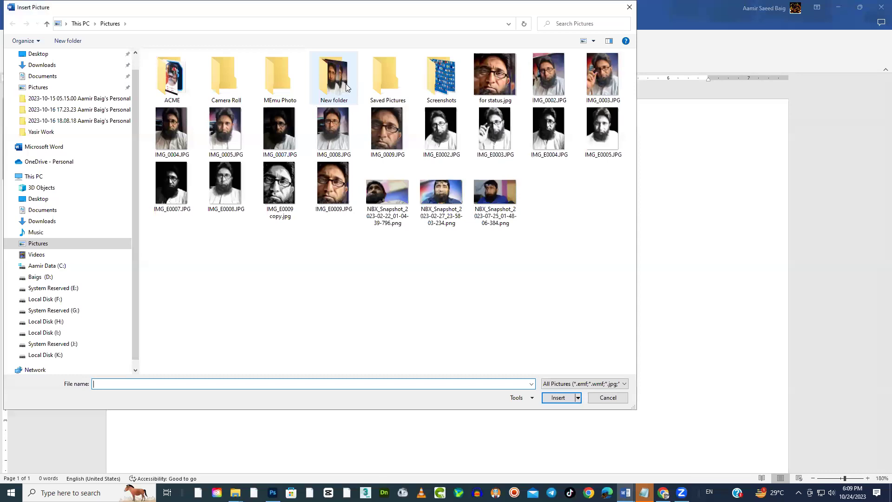
pyautogui.doubleClick(171, 91)
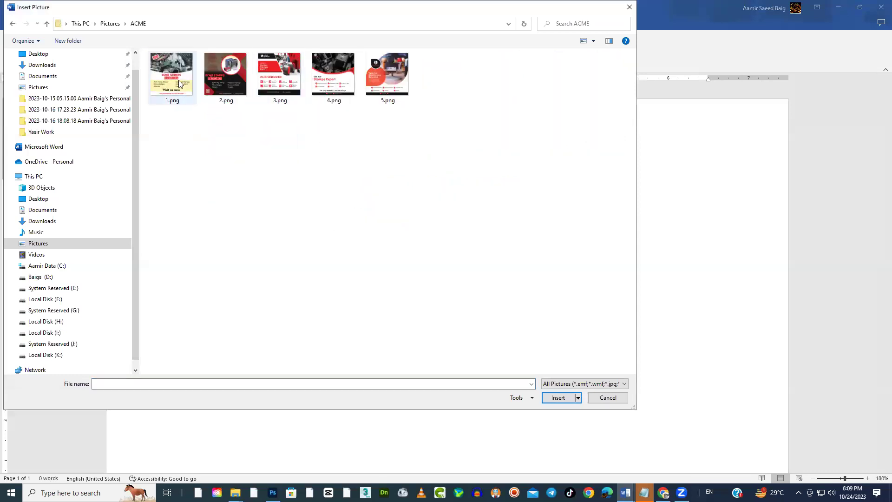
pyautogui.click(398, 76)
pyautogui.click(561, 397)
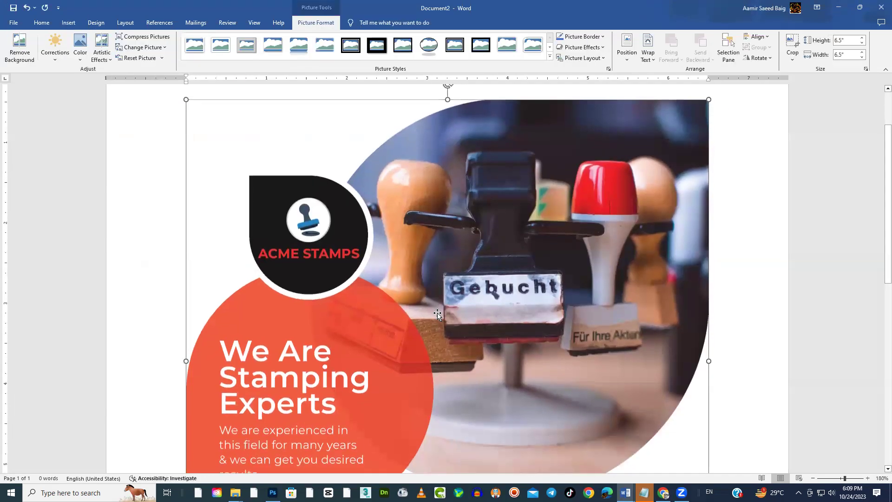
# Scale the inserted picture down proportionally from its lower corner to about 3.92 by 3.92 inches
pyautogui.scroll(-4, 437, 313)
pyautogui.moveTo(709, 428); pyautogui.dragTo(502, 221)
pyautogui.scroll(5, 506, 339)
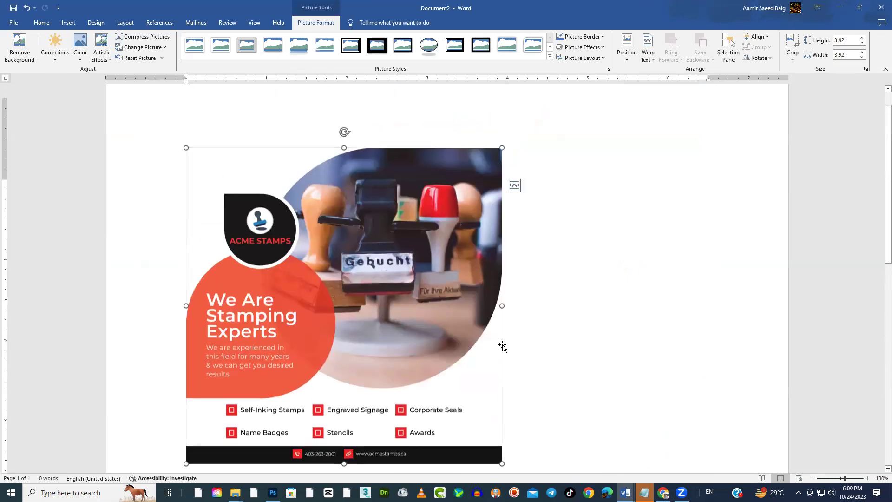
pyautogui.scroll(1, 502, 346)
# Select the stamp advertisement picture and delete it from the page
pyautogui.moveTo(465, 187); pyautogui.dragTo(372, 300)
pyautogui.click(433, 346)
pyautogui.click(325, 295)
pyautogui.press('Delete')
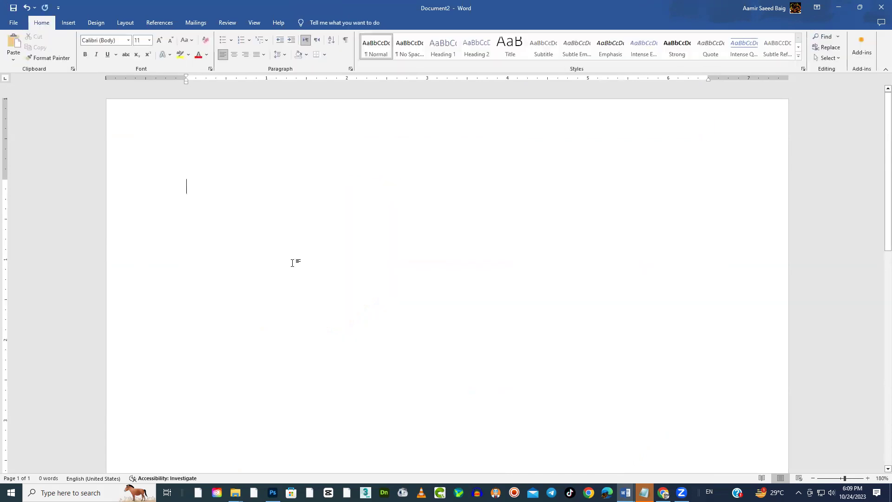
# Try to insert an online picture of a desktop computer with a tower from a Bing image search
pyautogui.click(71, 23)
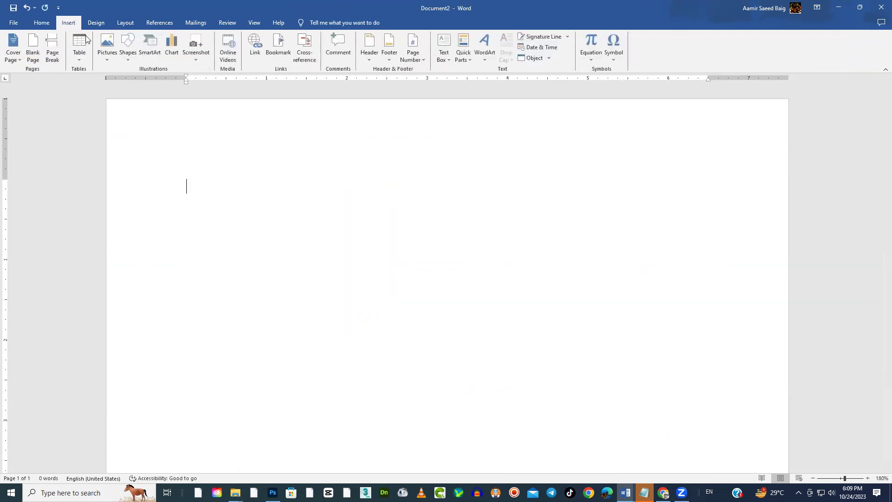
pyautogui.click(106, 52)
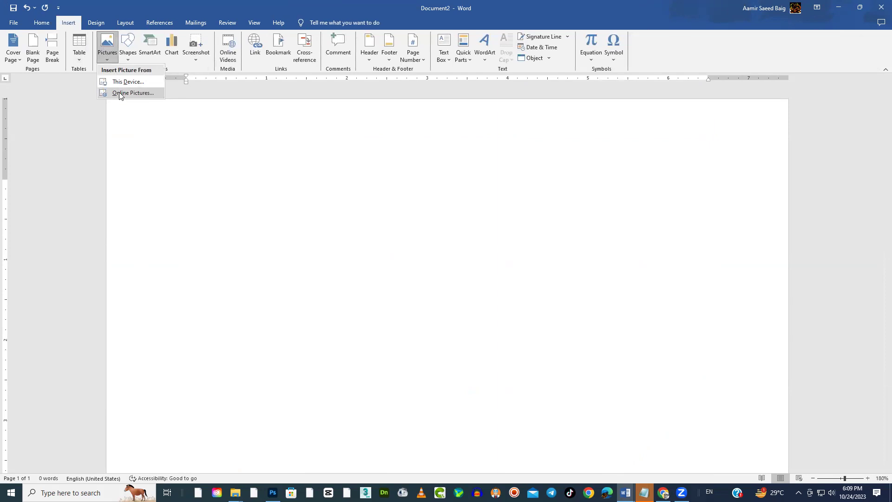
pyautogui.click(120, 93)
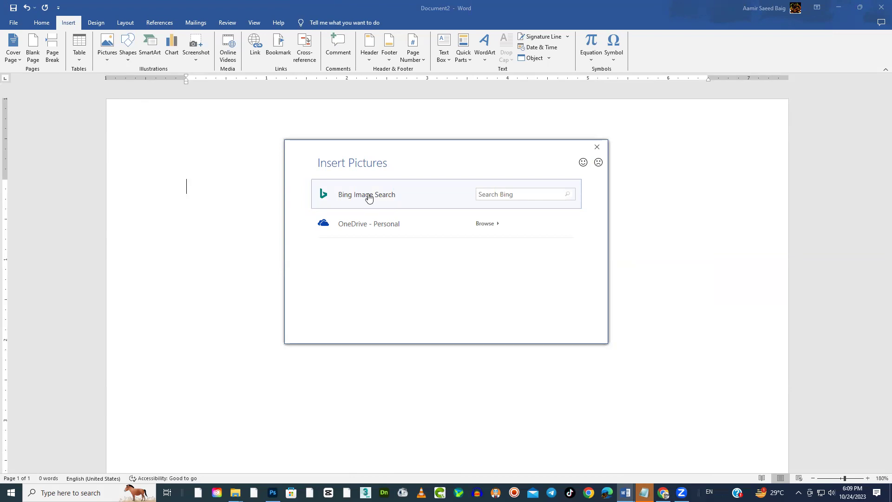
pyautogui.click(526, 195)
pyautogui.press('Return')
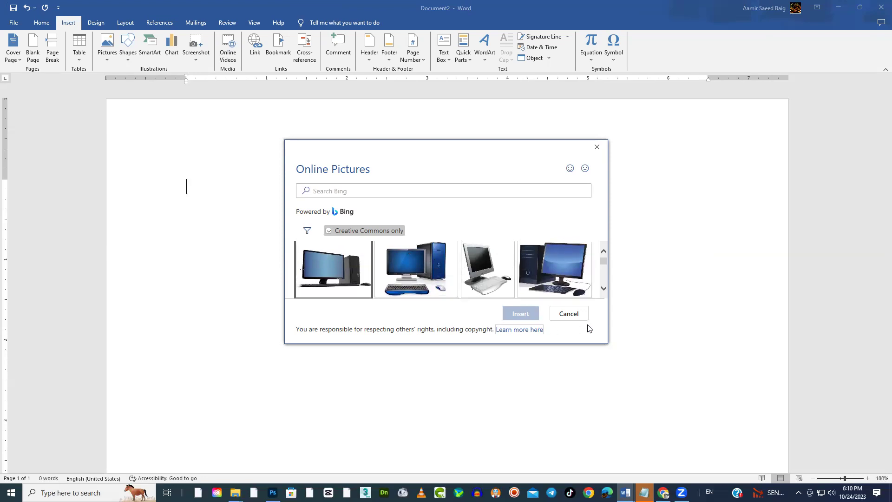
pyautogui.click(547, 264)
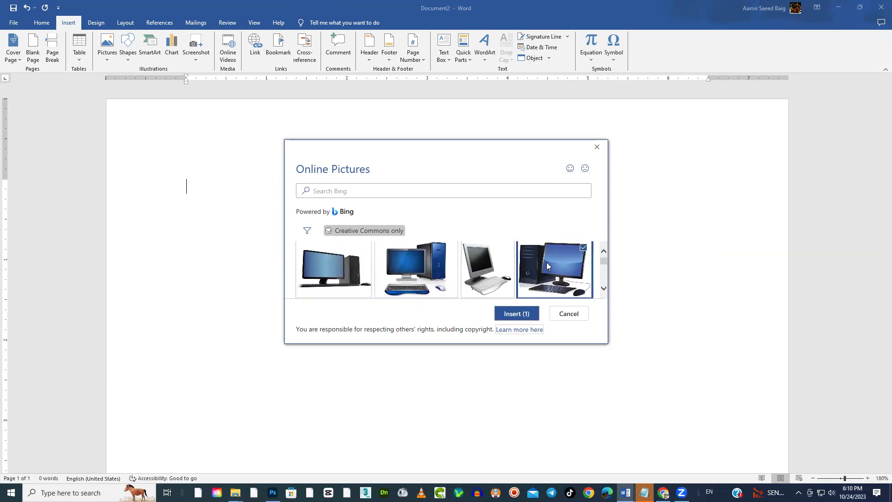
pyautogui.click(520, 315)
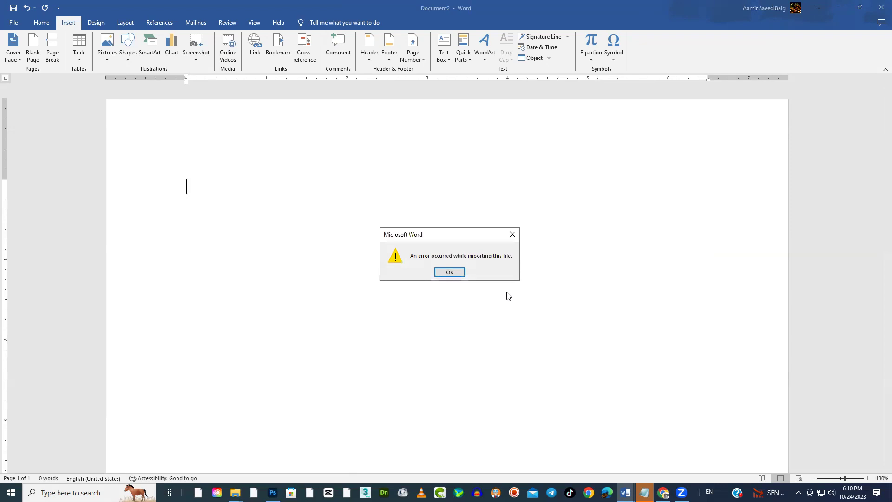
pyautogui.click(451, 273)
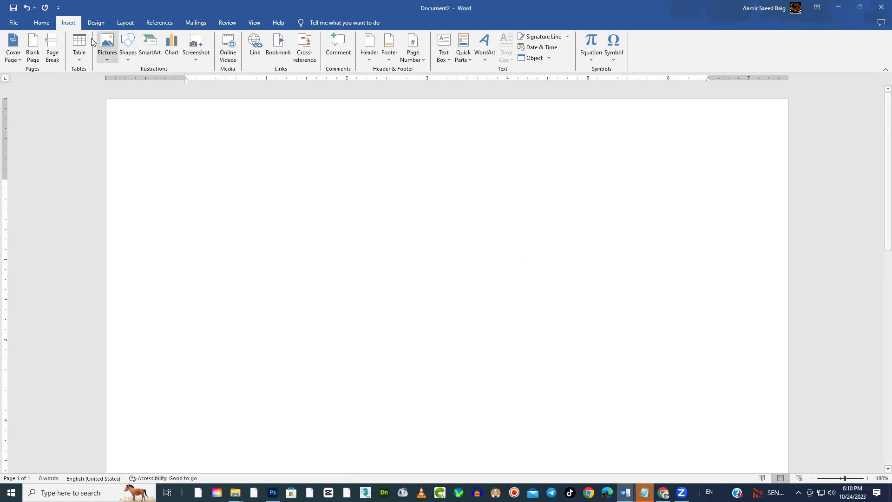
pyautogui.click(107, 45)
pyautogui.click(117, 83)
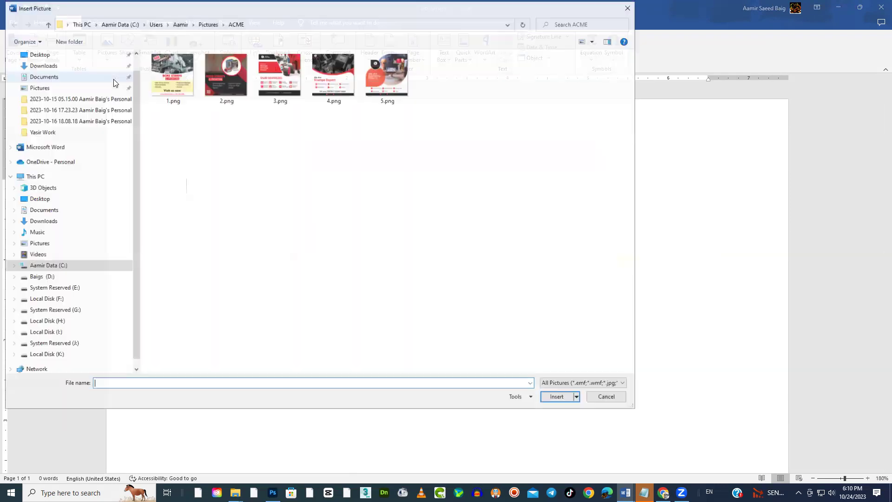
pyautogui.click(607, 397)
# Try to open the online picture search again, retry loading it, and cancel
pyautogui.click(82, 51)
pyautogui.click(108, 46)
pyautogui.click(128, 95)
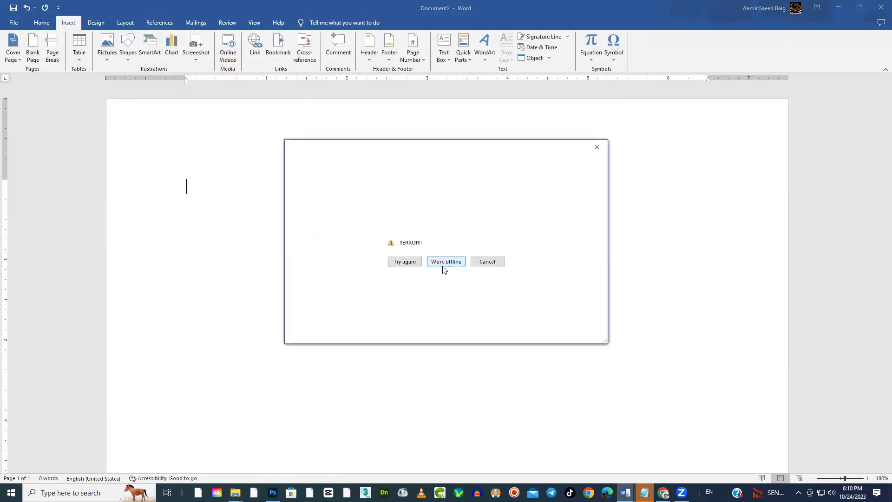
pyautogui.click(408, 262)
pyautogui.click(413, 263)
pyautogui.click(415, 263)
pyautogui.click(485, 262)
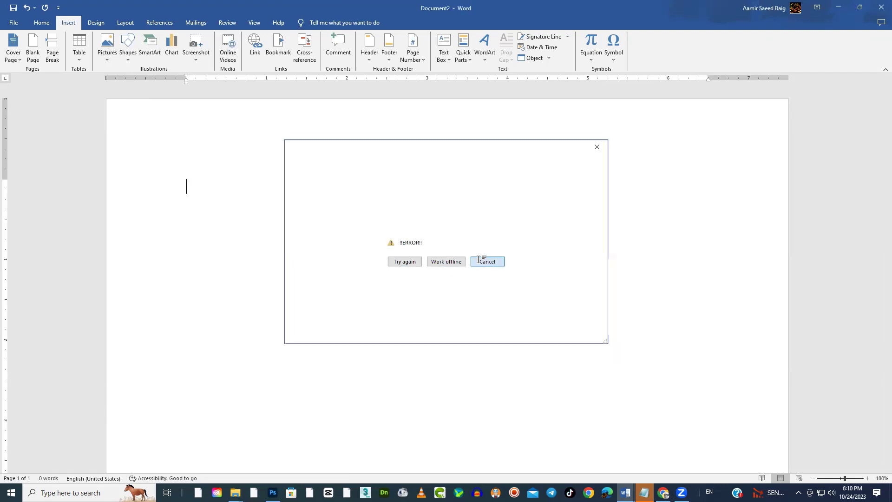
# Request online pictures once more, choose to work offline, and cancel the local picture selection
pyautogui.click(105, 51)
pyautogui.click(108, 94)
pyautogui.click(446, 261)
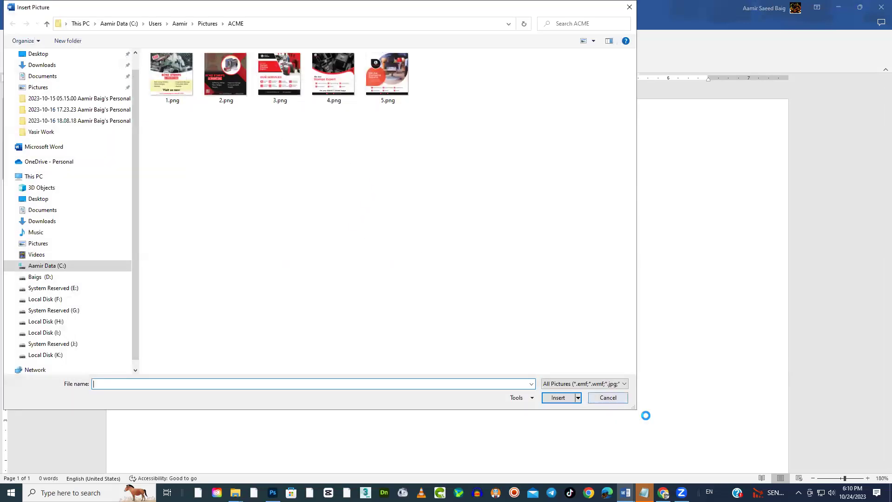
pyautogui.click(608, 398)
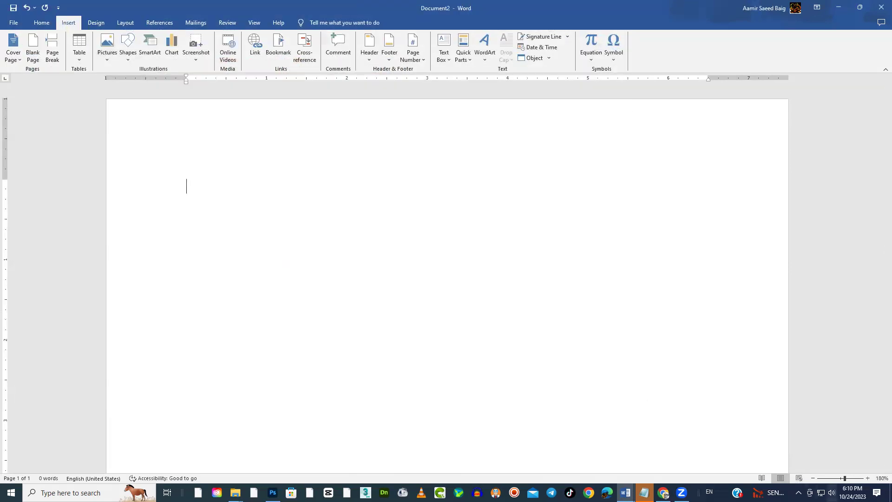
# Set the computer's speaker volume to 72
pyautogui.click(832, 493)
pyautogui.click(834, 470)
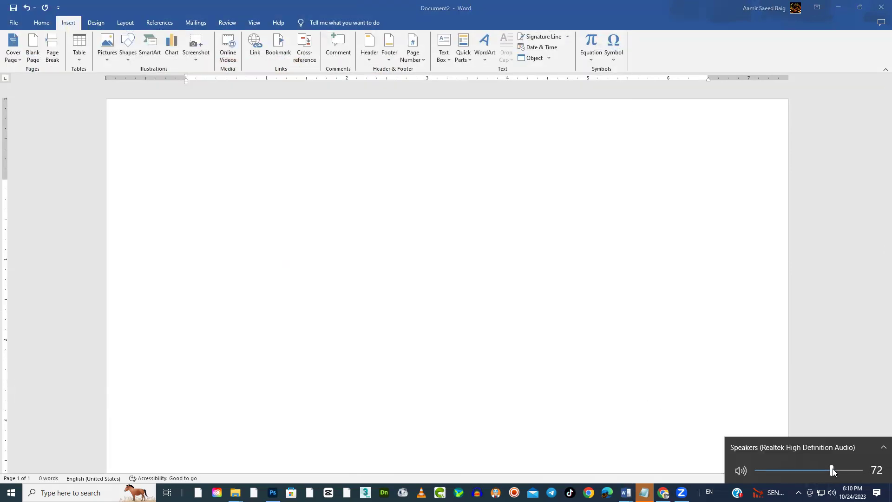
# Retry loading the online picture search several times, switch to working offline, and close the picture browser without inserting anything
pyautogui.click(107, 52)
pyautogui.click(106, 52)
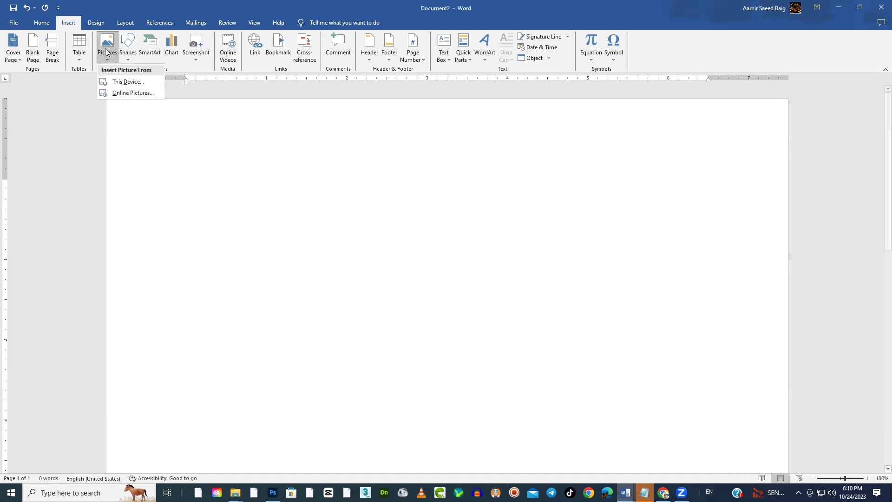
pyautogui.click(128, 93)
pyautogui.click(416, 262)
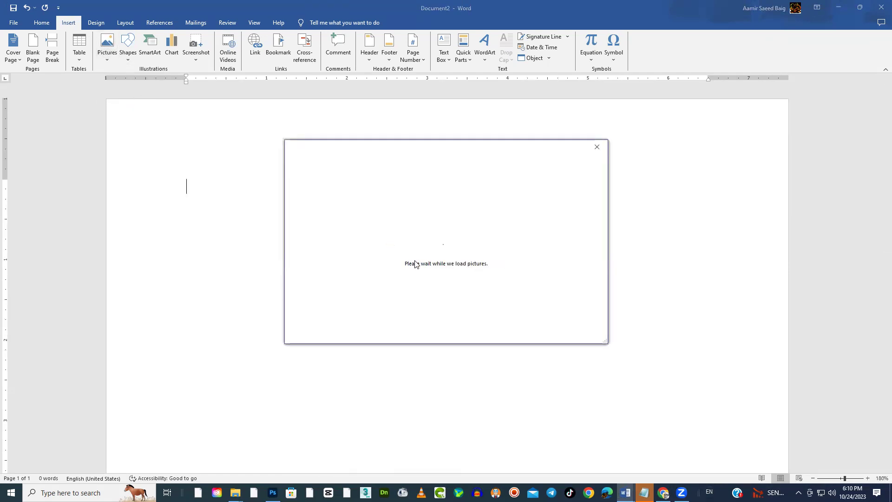
pyautogui.click(415, 262)
pyautogui.click(415, 262)
pyautogui.click(433, 262)
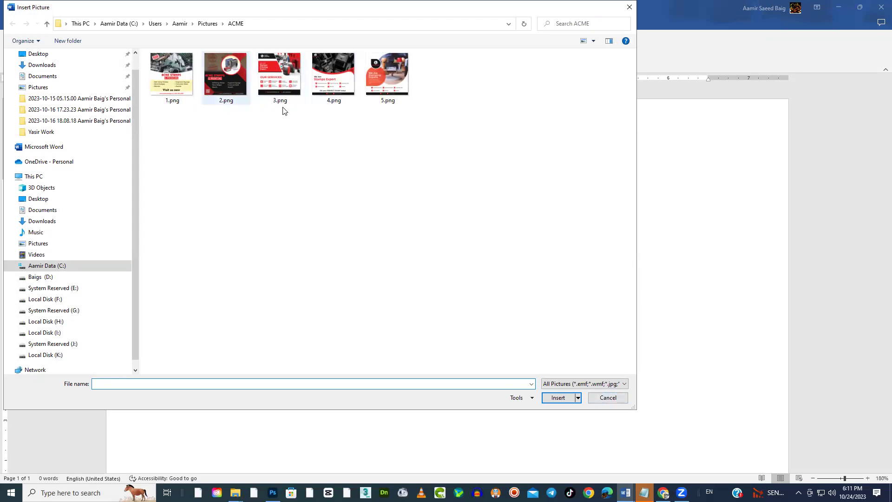
pyautogui.click(607, 398)
pyautogui.click(107, 46)
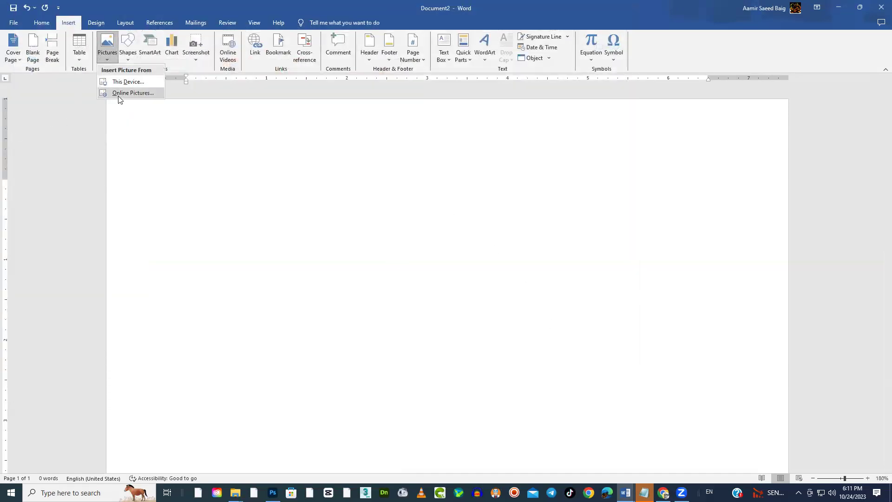
pyautogui.click(172, 181)
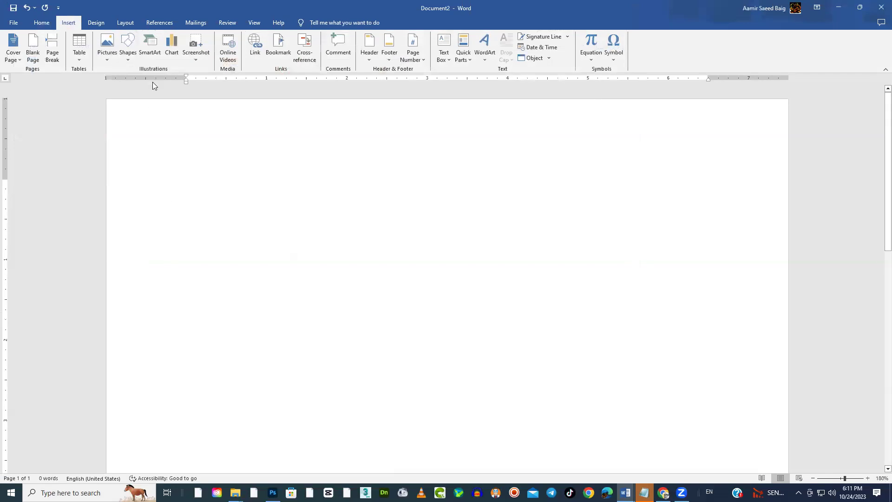
# Draw a bent block arrow about 0.44" high and 0.38" wide near the page's upper area
pyautogui.click(126, 56)
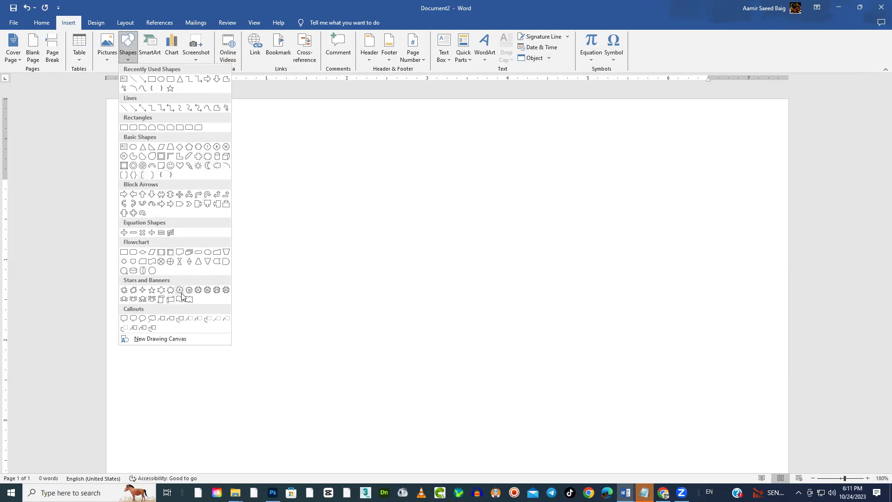
pyautogui.click(199, 197)
pyautogui.moveTo(276, 195)
pyautogui.mouseDown()
pyautogui.moveTo(364, 339)
pyautogui.moveTo(408, 378)
pyautogui.moveTo(565, 281)
pyautogui.moveTo(693, 217)
pyautogui.moveTo(576, 200)
pyautogui.moveTo(201, 239)
pyautogui.moveTo(168, 123)
pyautogui.moveTo(97, 231)
pyautogui.moveTo(408, 221)
pyautogui.moveTo(492, 361)
pyautogui.moveTo(329, 353)
pyautogui.moveTo(316, 420)
pyautogui.moveTo(303, 237)
pyautogui.moveTo(366, 231)
pyautogui.moveTo(609, 266)
pyautogui.moveTo(442, 219)
pyautogui.moveTo(125, 197)
pyautogui.moveTo(244, 132)
pyautogui.moveTo(247, 106)
pyautogui.moveTo(215, 99)
pyautogui.moveTo(273, 94)
pyautogui.moveTo(293, 177)
pyautogui.moveTo(458, 213)
pyautogui.moveTo(506, 279)
pyautogui.moveTo(554, 231)
pyautogui.moveTo(698, 220)
pyautogui.moveTo(679, 339)
pyautogui.moveTo(348, 279)
pyautogui.moveTo(300, 213)
pyautogui.moveTo(285, 207)
pyautogui.moveTo(306, 232)
pyautogui.mouseUp()
pyautogui.click(334, 280)
pyautogui.click(296, 219)
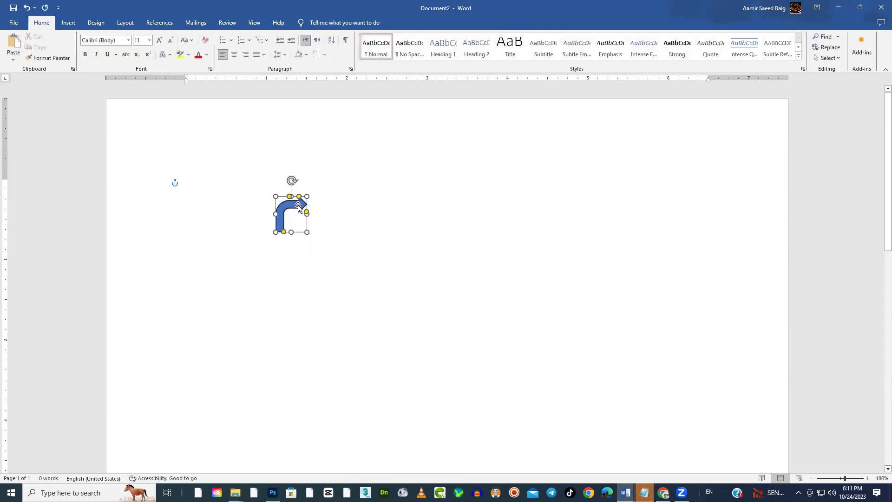
pyautogui.click(335, 280)
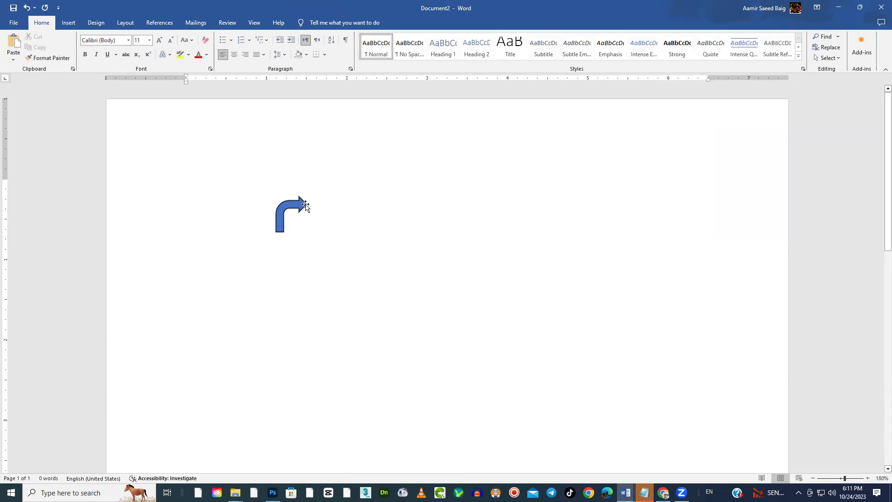
# View the bent arrow's shape formatting options, selecting and deselecting the arrow to compare which commands are available
pyautogui.click(301, 202)
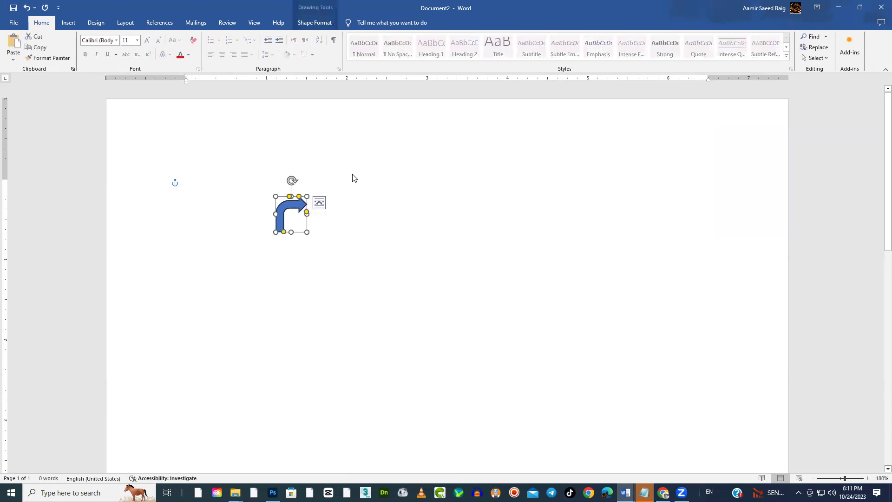
pyautogui.click(320, 24)
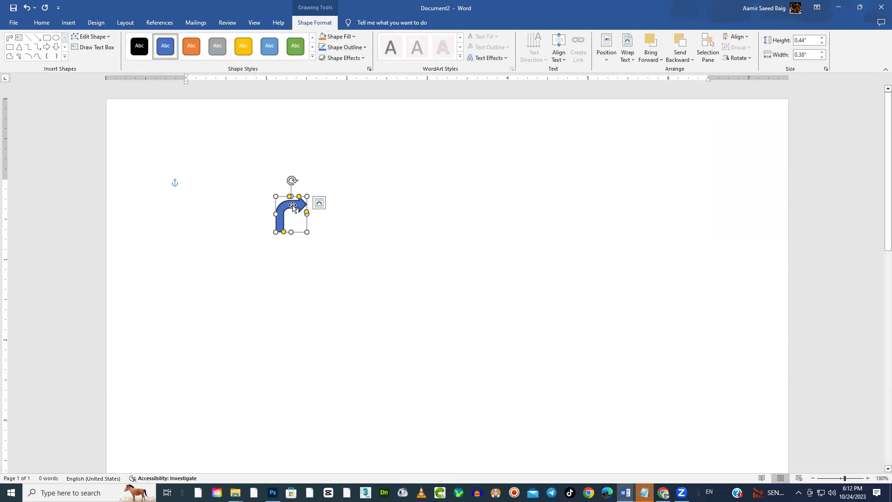
pyautogui.click(471, 234)
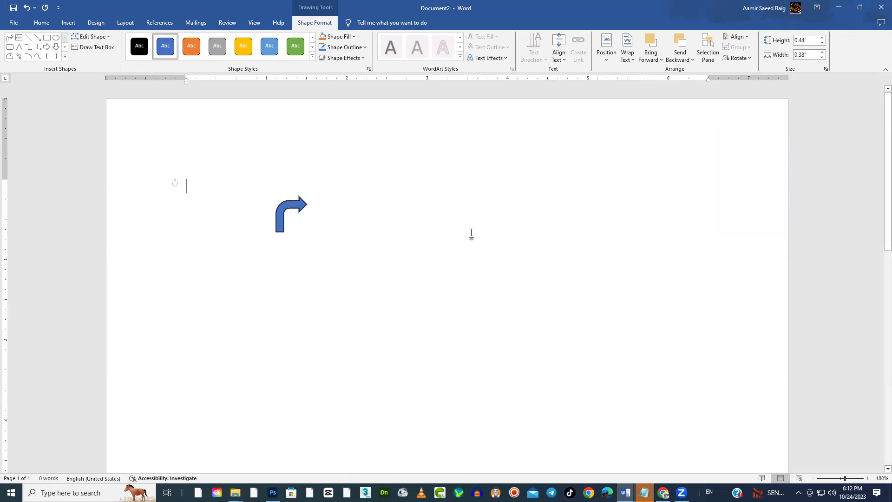
pyautogui.click(301, 210)
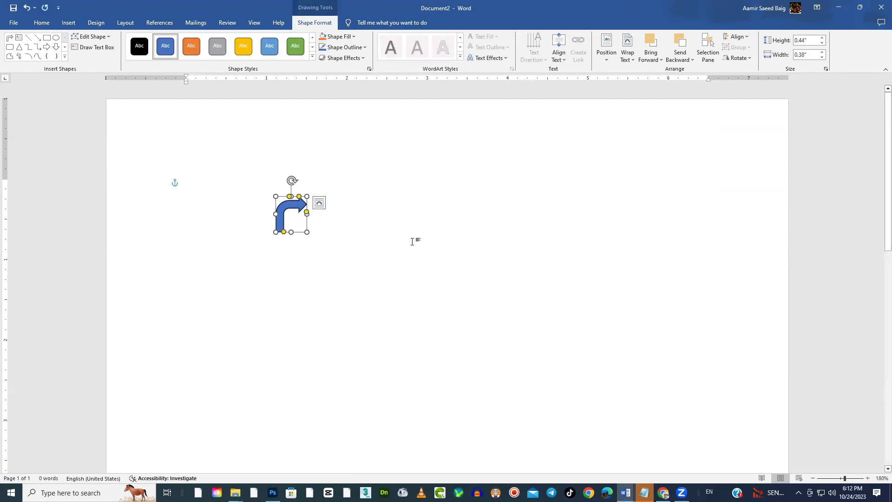
pyautogui.click(467, 238)
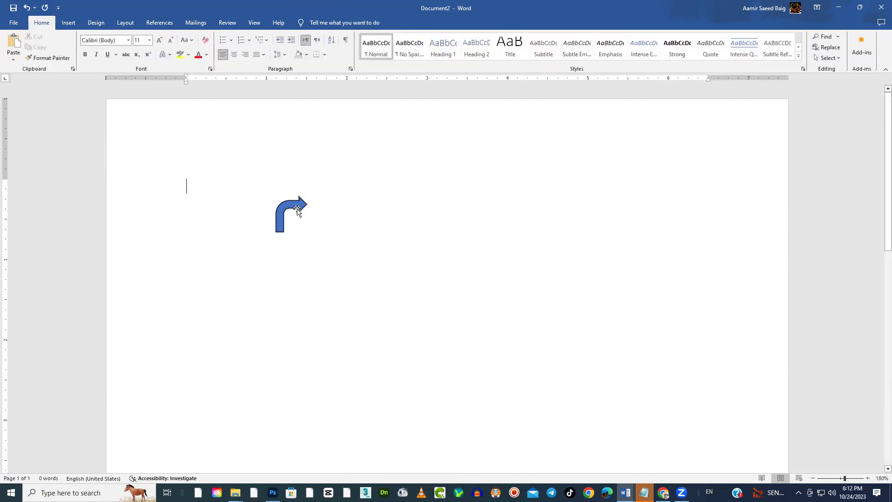
pyautogui.click(297, 210)
pyautogui.click(381, 243)
# Try the green and light blue shape styles on the bent arrow, and apply the solid gray style
pyautogui.click(305, 211)
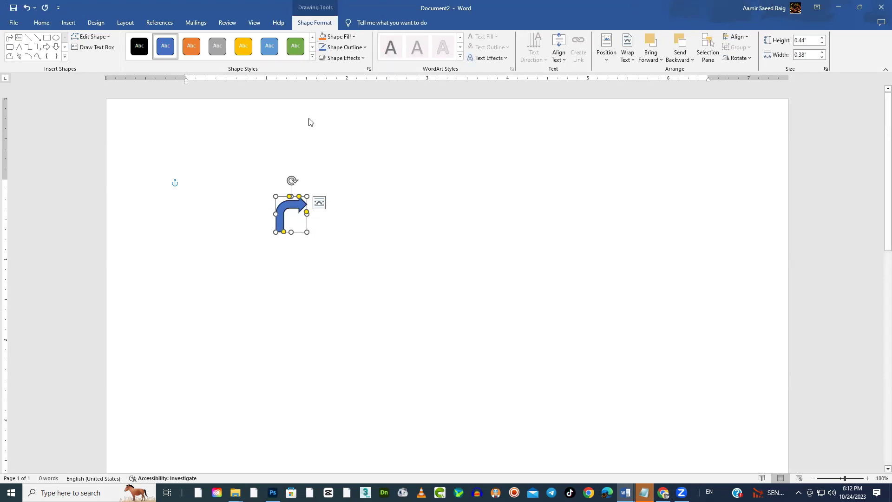
pyautogui.click(295, 51)
pyautogui.click(272, 52)
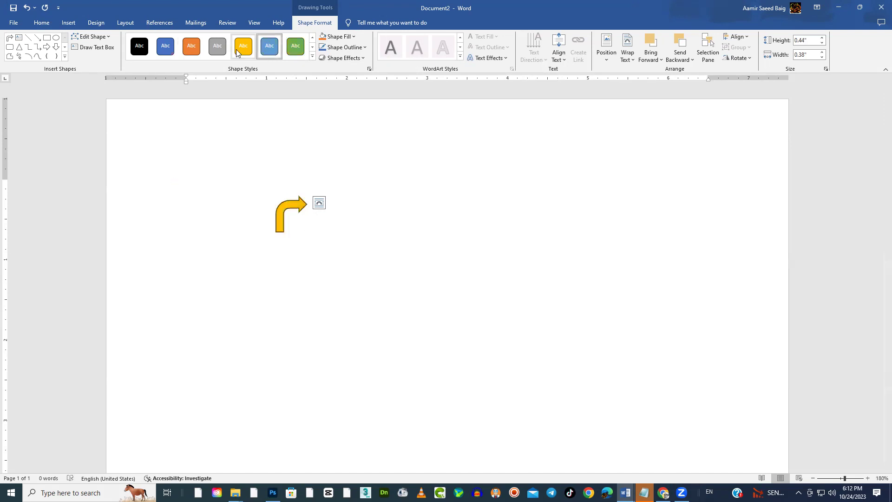
pyautogui.click(218, 50)
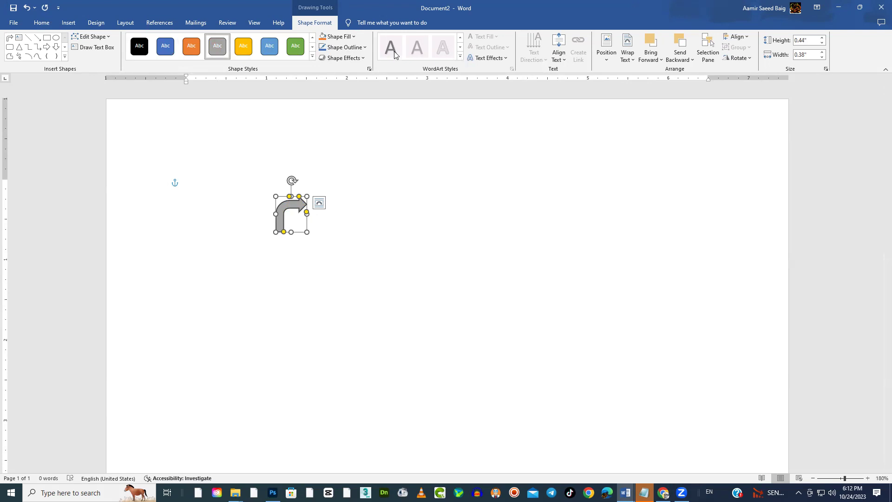
# Preview shadow, 3-D rotation and bevel effects on the arrow, and apply the largest green glow variation
pyautogui.click(362, 59)
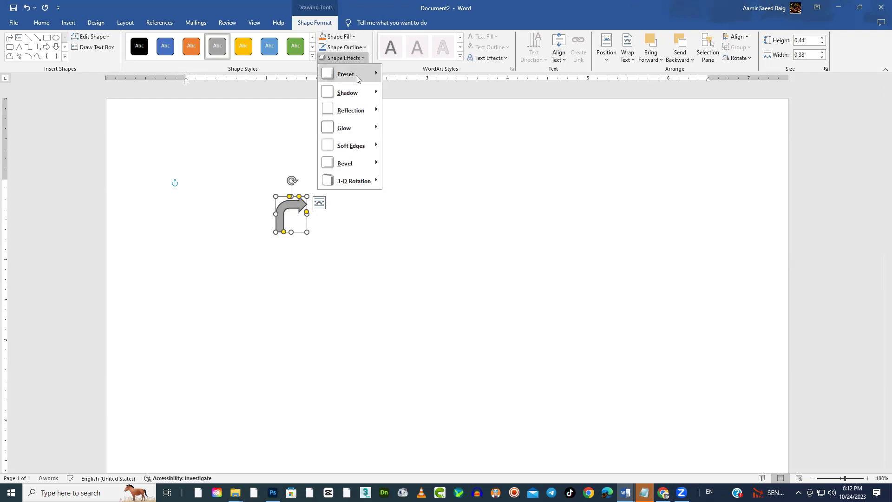
pyautogui.moveTo(362, 97)
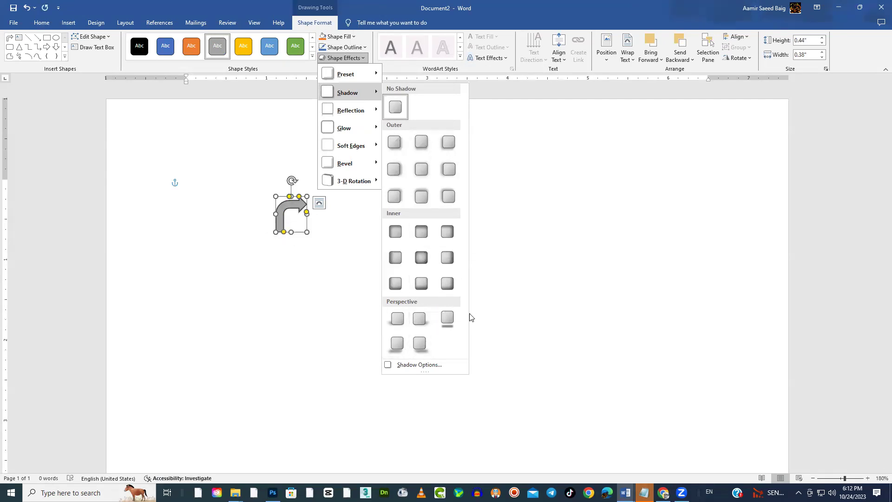
pyautogui.moveTo(355, 182)
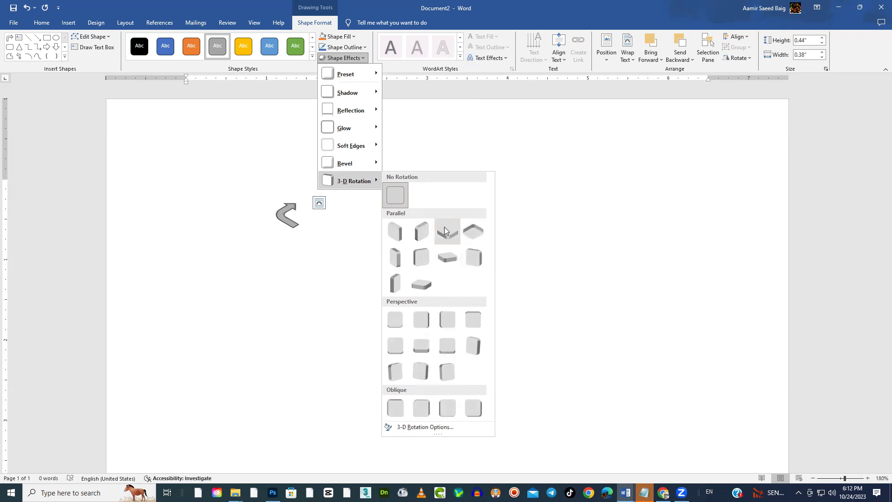
pyautogui.moveTo(329, 166)
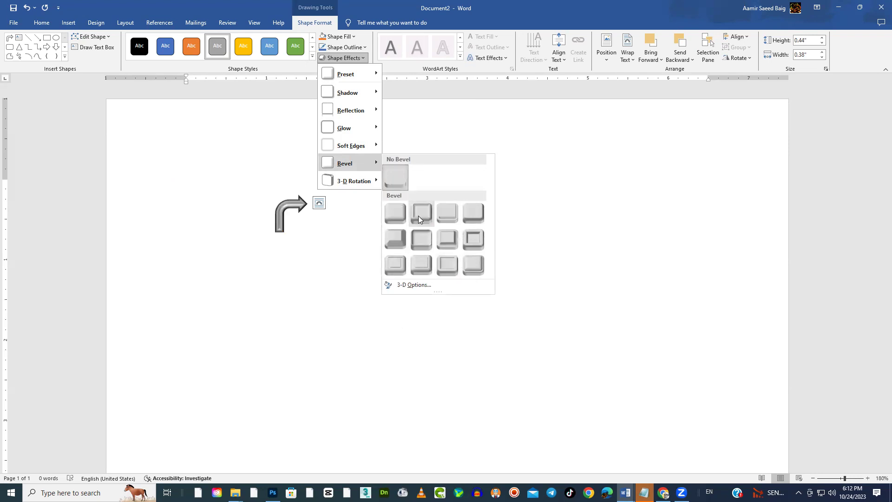
pyautogui.moveTo(350, 129)
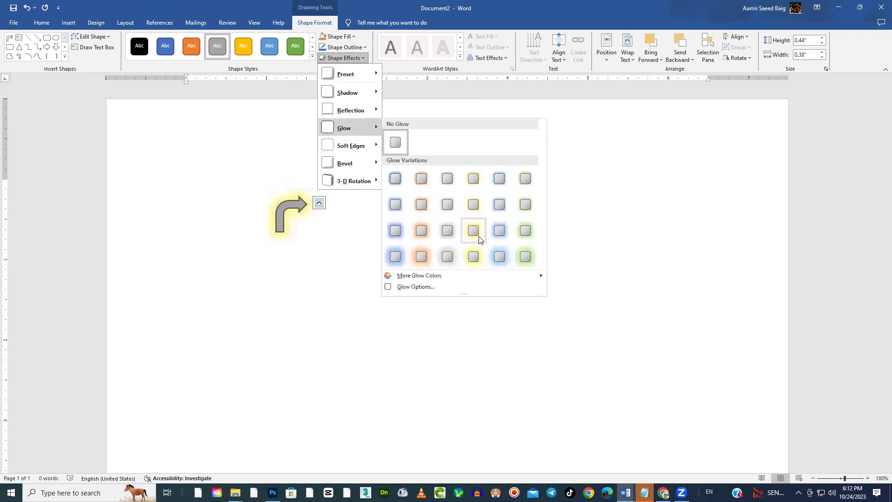
pyautogui.click(536, 264)
pyautogui.click(331, 246)
# Adjust the bent arrow's head proportions and stretch the arrow to about 3.31" wide
pyautogui.click(292, 206)
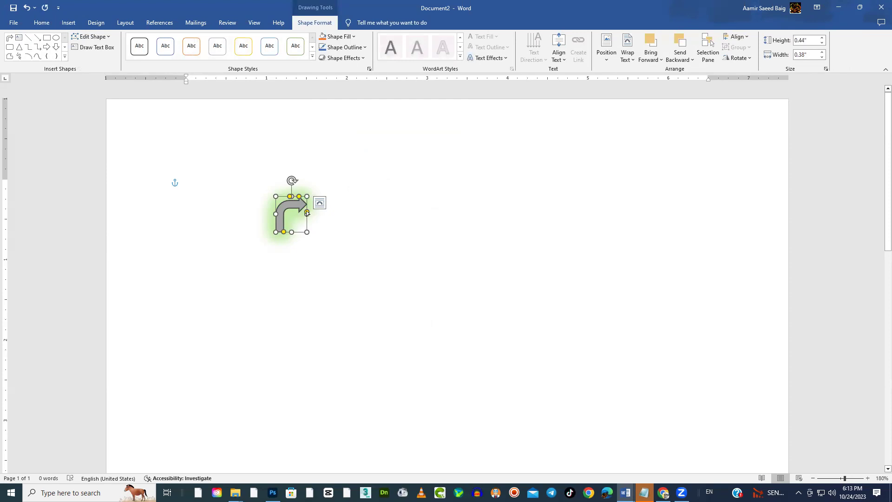
pyautogui.moveTo(308, 213); pyautogui.dragTo(314, 205)
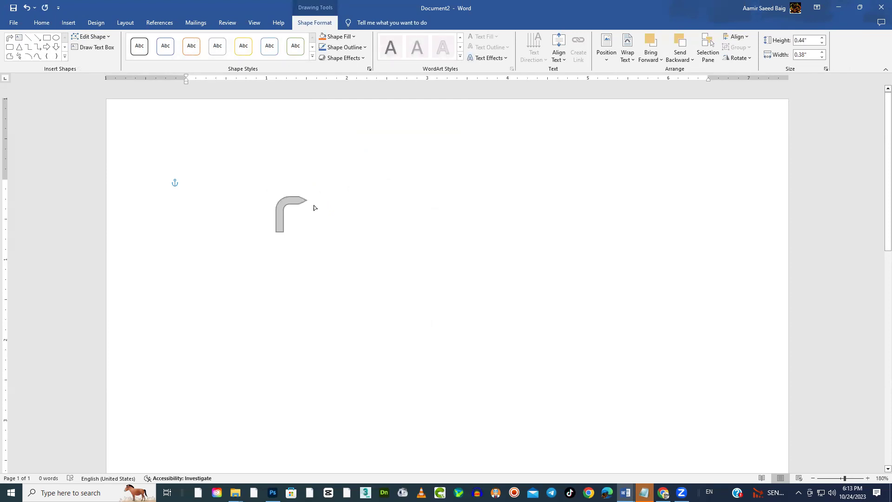
pyautogui.moveTo(322, 252); pyautogui.dragTo(529, 192)
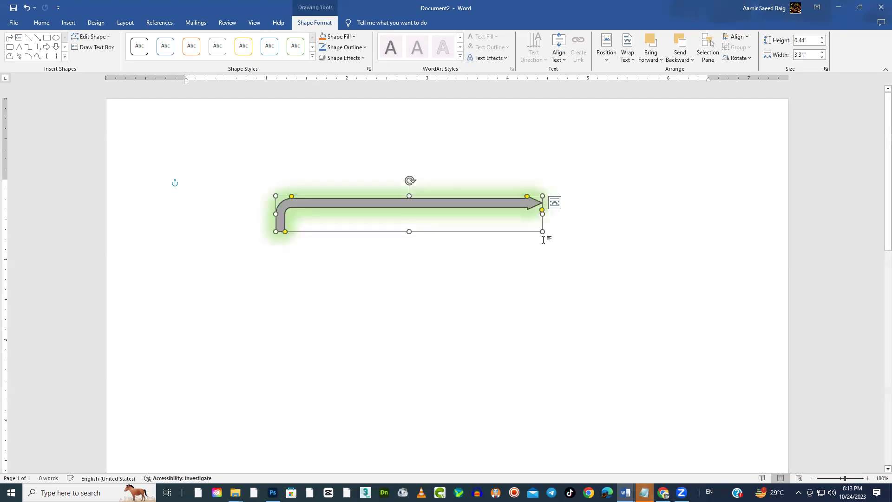
# Reshape the stretched arrow with a larger bend radius, a thinner shaft and a slightly longer head
pyautogui.moveTo(293, 198); pyautogui.dragTo(366, 227)
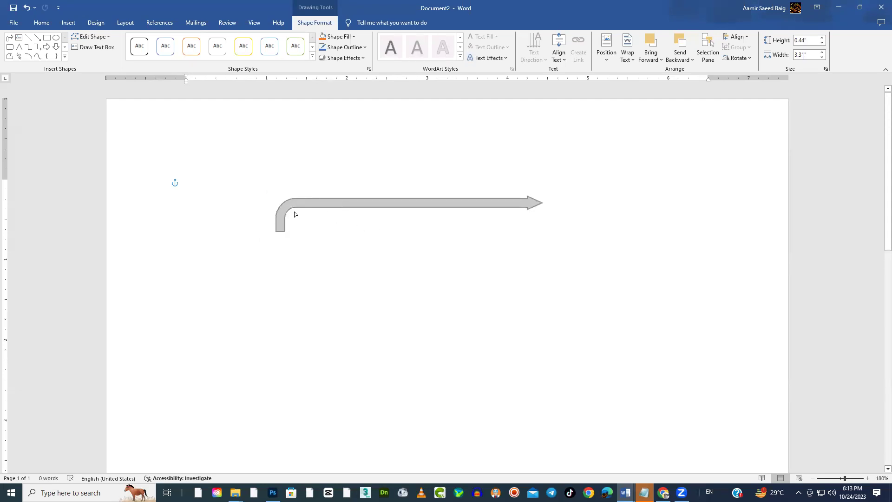
pyautogui.moveTo(301, 213)
pyautogui.mouseDown()
pyautogui.moveTo(278, 225)
pyautogui.moveTo(303, 227)
pyautogui.moveTo(277, 223)
pyautogui.moveTo(306, 221)
pyautogui.moveTo(284, 213)
pyautogui.mouseUp()
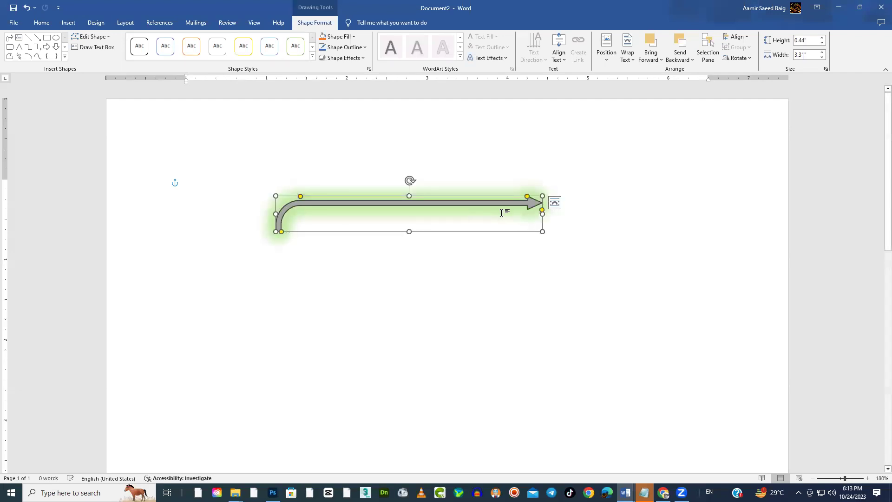
pyautogui.moveTo(528, 197); pyautogui.dragTo(525, 179)
pyautogui.moveTo(410, 181)
pyautogui.mouseDown()
pyautogui.moveTo(423, 186)
pyautogui.moveTo(421, 245)
pyautogui.moveTo(420, 185)
pyautogui.moveTo(370, 177)
pyautogui.moveTo(434, 191)
pyautogui.moveTo(410, 198)
pyautogui.mouseUp()
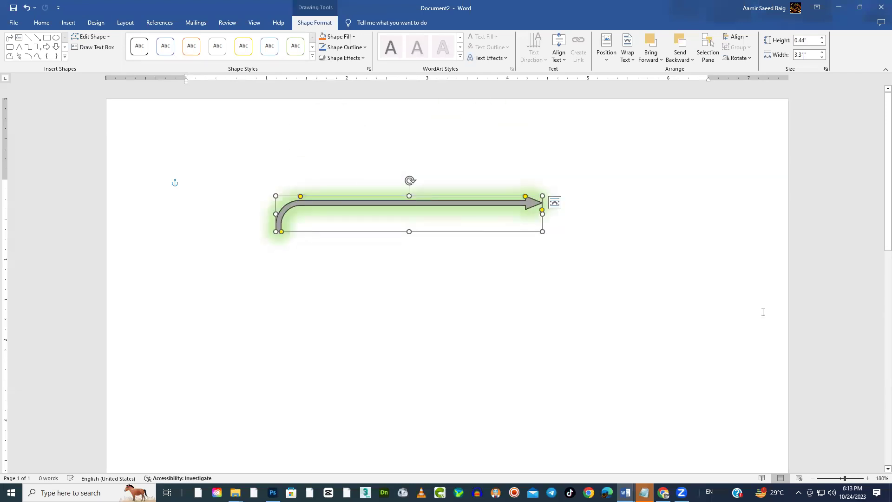
pyautogui.click(391, 283)
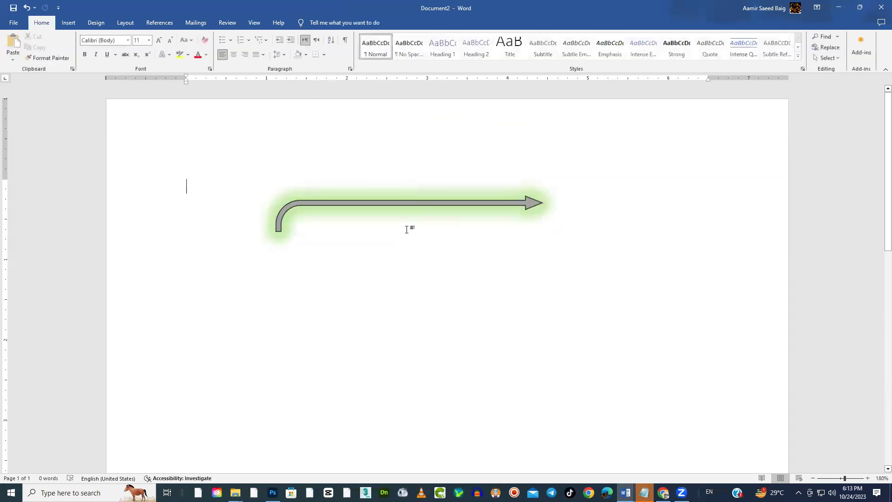
# Narrow the arrow to about 0.93" wide and move it to the page's upper-left corner
pyautogui.click(435, 205)
pyautogui.moveTo(544, 214); pyautogui.dragTo(352, 213)
pyautogui.click(384, 281)
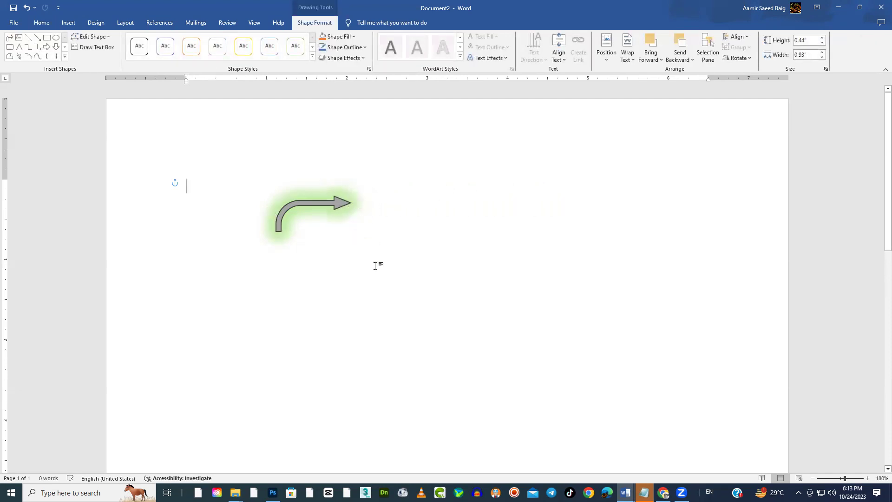
pyautogui.moveTo(285, 156); pyautogui.dragTo(191, 145)
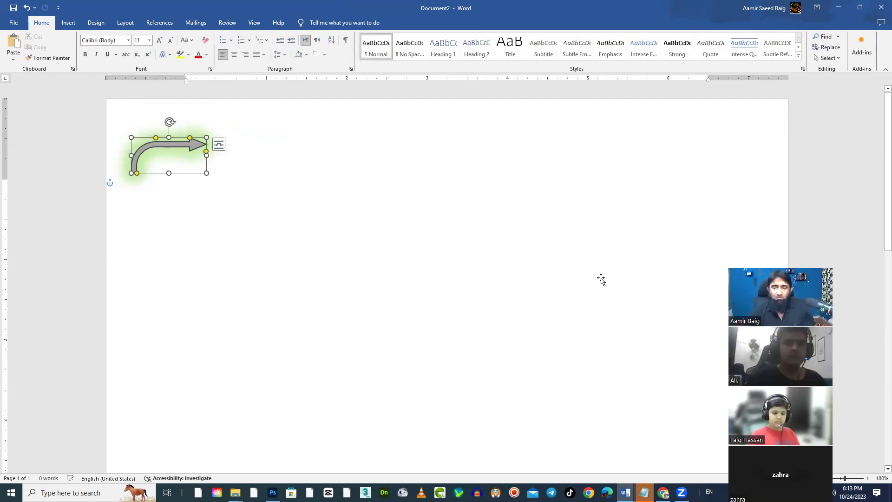
# Draw the second explosion star about 2.04" high and 1.79" wide mid-page, and apply the shaded gold theme style
pyautogui.click(169, 225)
pyautogui.click(68, 23)
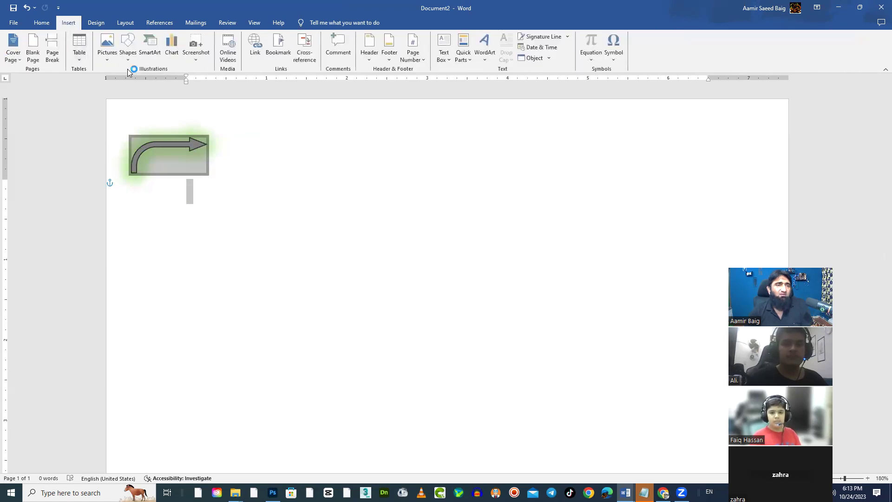
pyautogui.click(129, 55)
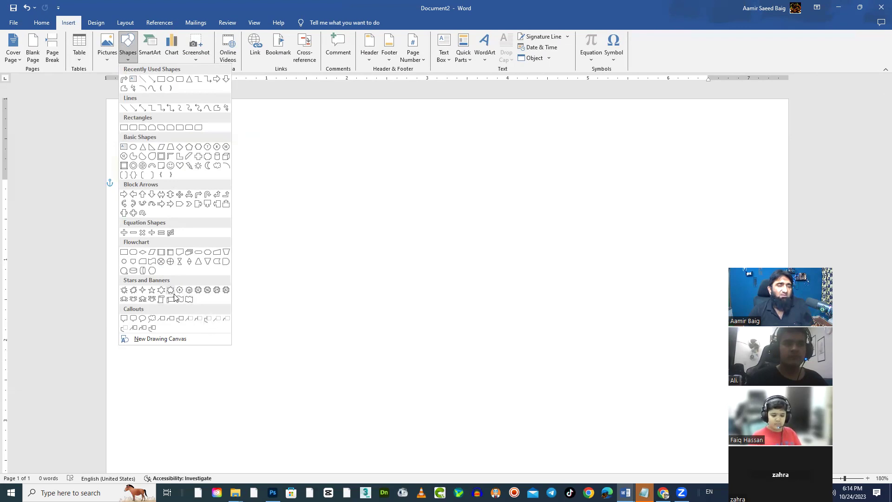
pyautogui.click(134, 292)
pyautogui.moveTo(321, 181); pyautogui.dragTo(466, 346)
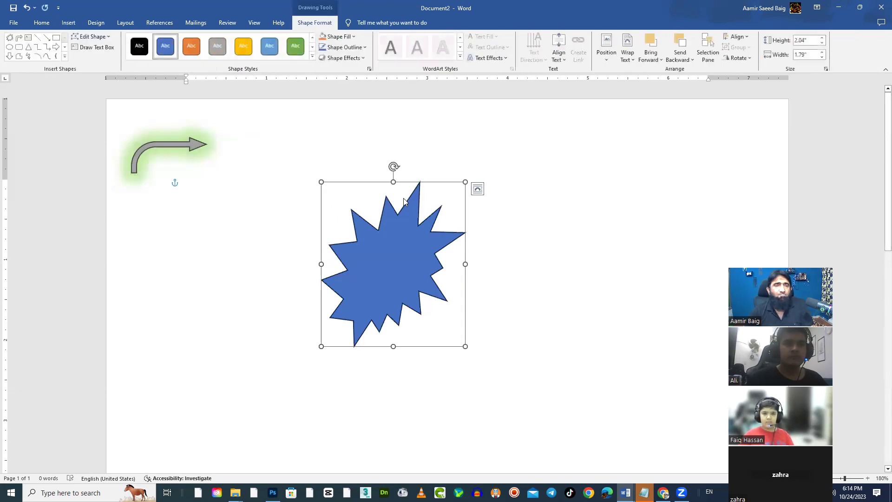
pyautogui.click(313, 56)
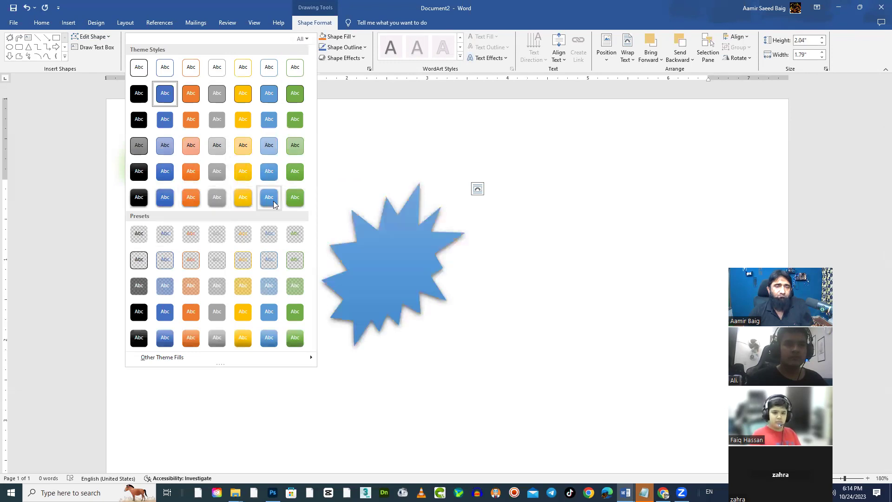
pyautogui.click(243, 201)
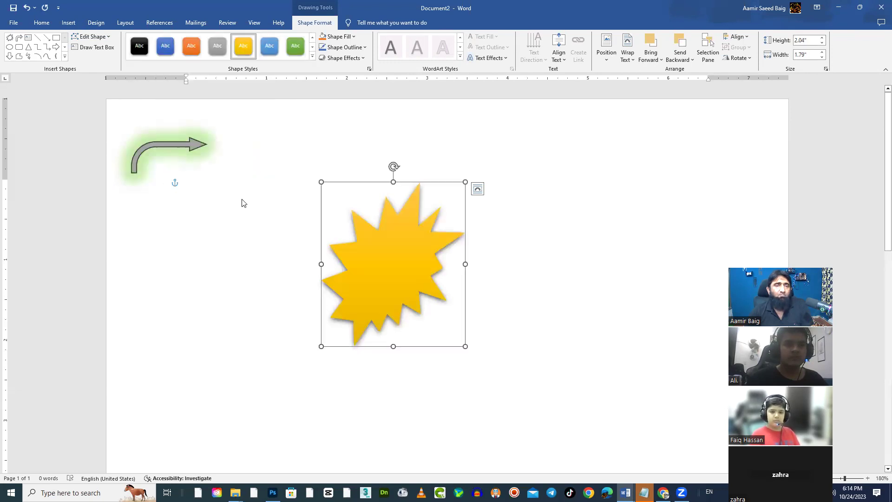
# Preview preset effects on the gold explosion shape and apply the fourth soft edge variation
pyautogui.click(364, 59)
pyautogui.moveTo(360, 75)
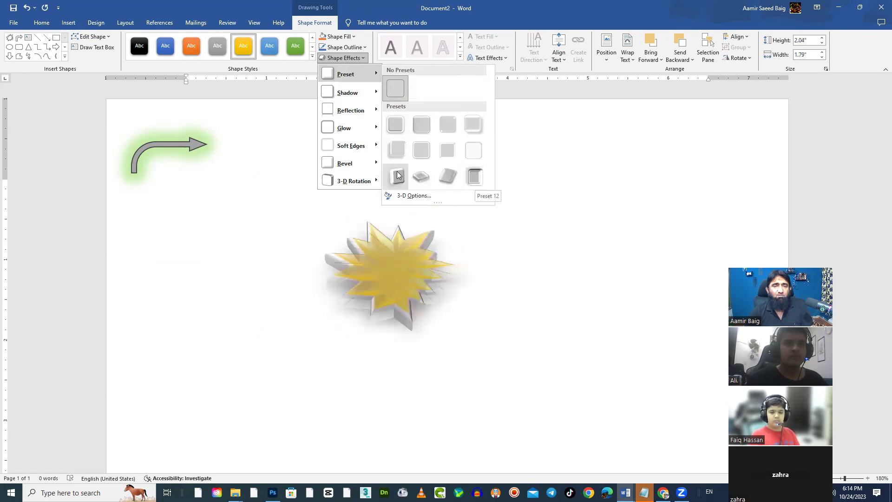
pyautogui.moveTo(352, 146)
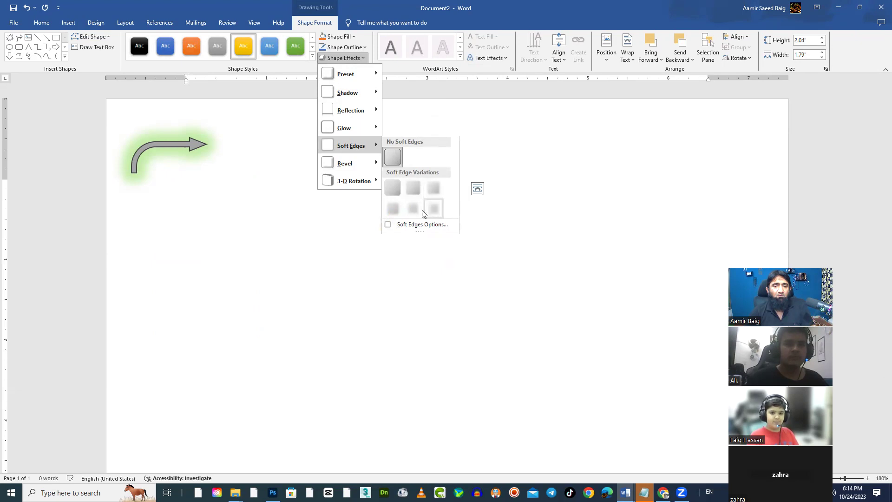
pyautogui.click(392, 209)
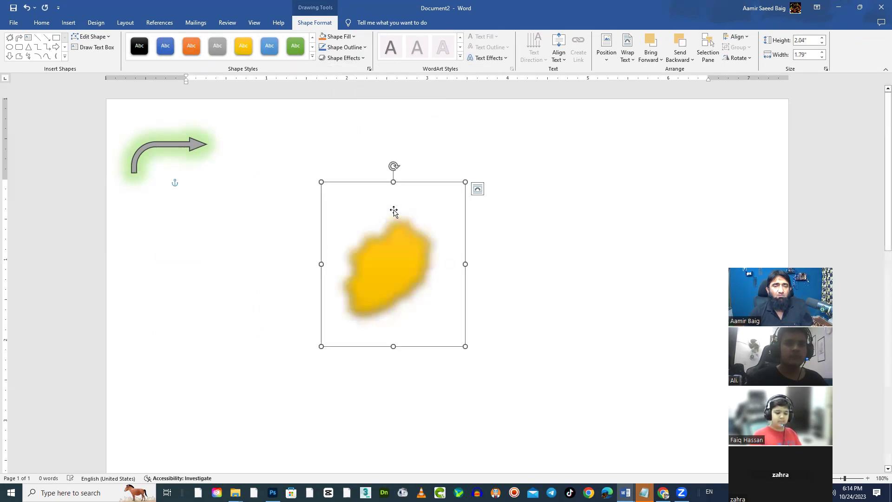
pyautogui.click(344, 58)
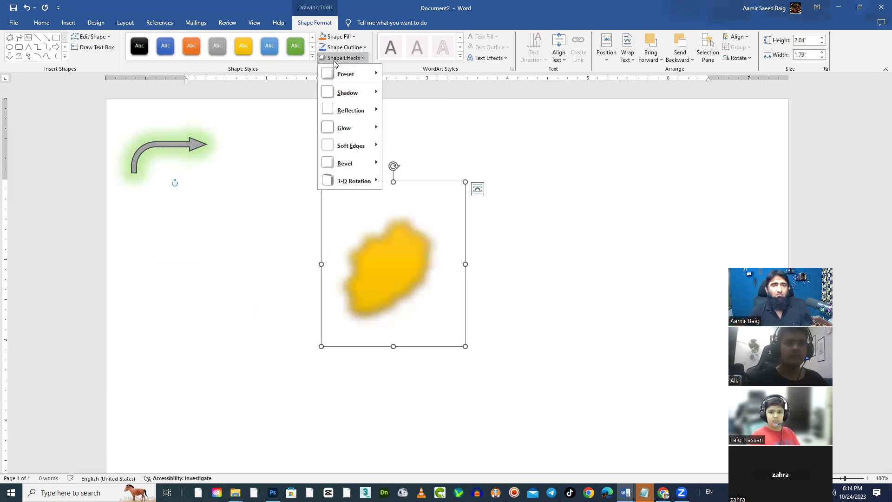
pyautogui.moveTo(344, 151)
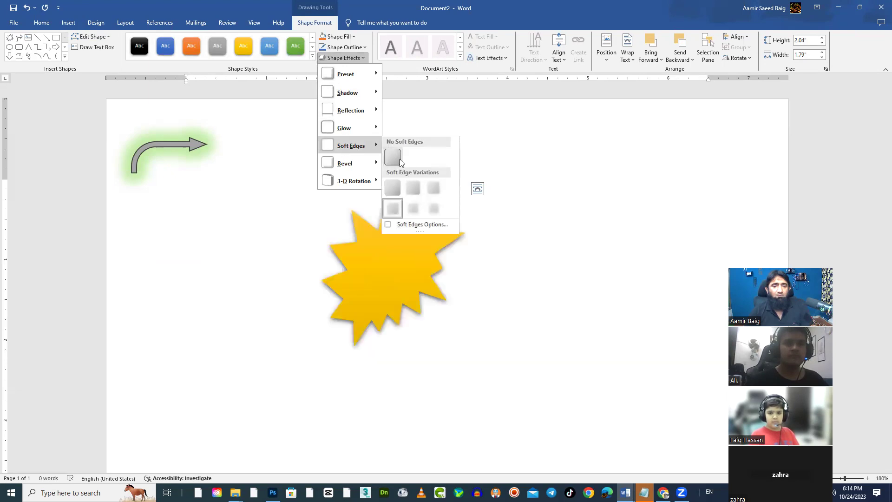
pyautogui.moveTo(349, 128)
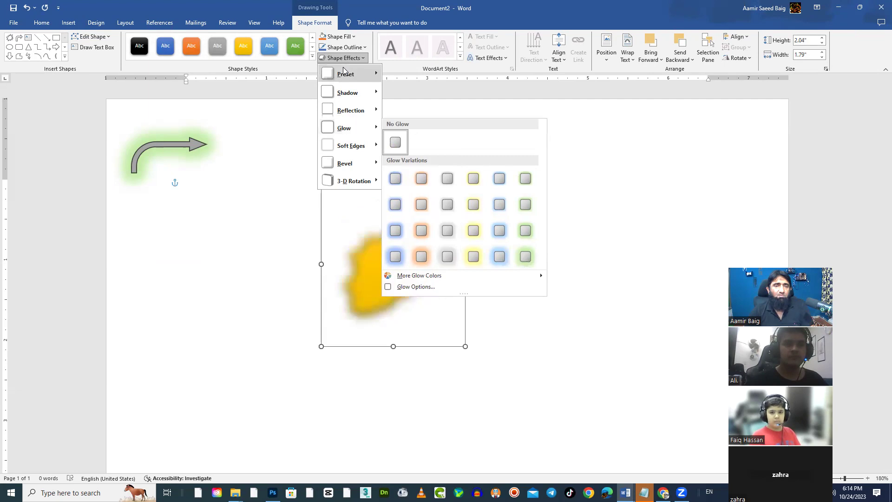
pyautogui.click(575, 188)
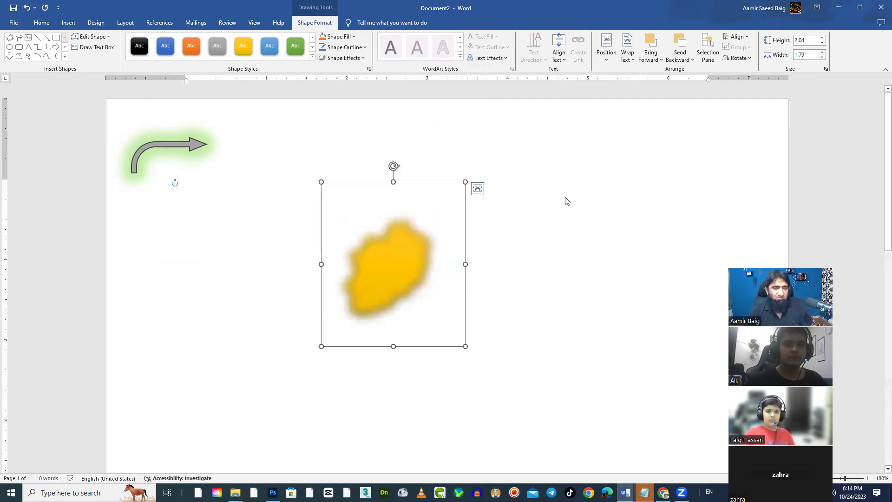
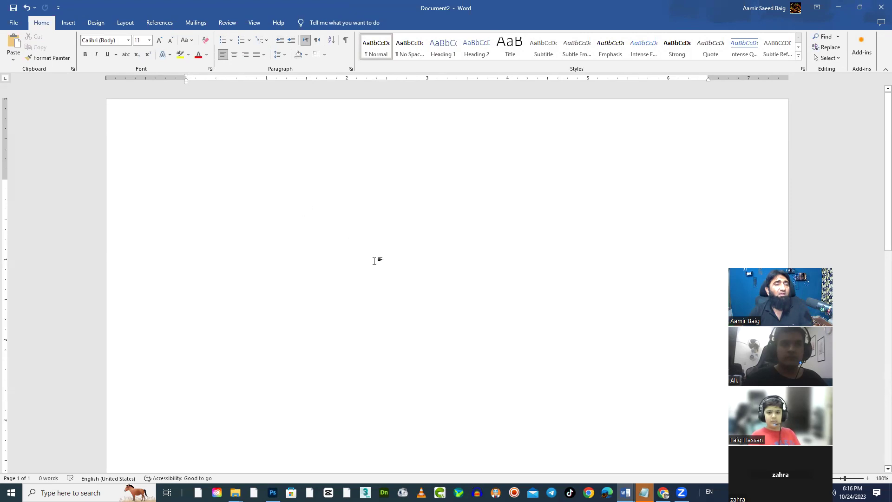
# Draw a rectangle about 3.72" high and 8.48" wide across the full width of the page's upper part
pyautogui.click(70, 24)
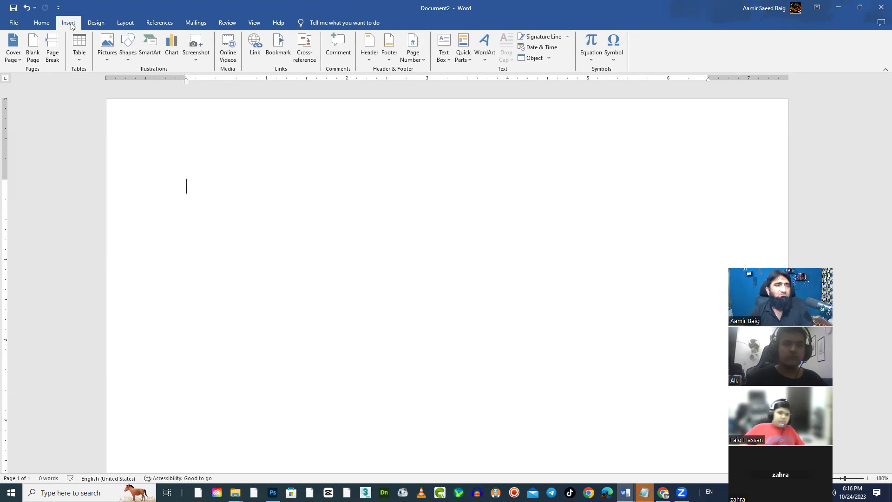
pyautogui.click(128, 55)
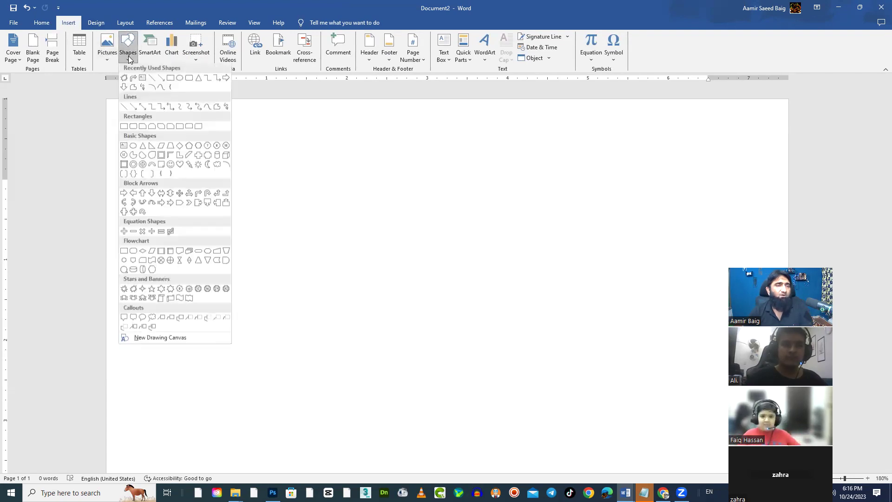
pyautogui.click(171, 80)
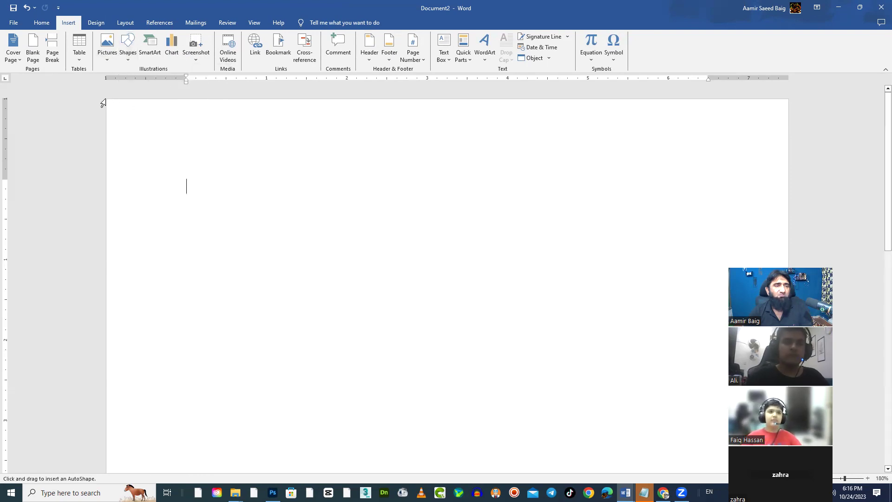
pyautogui.moveTo(107, 98); pyautogui.dragTo(838, 393)
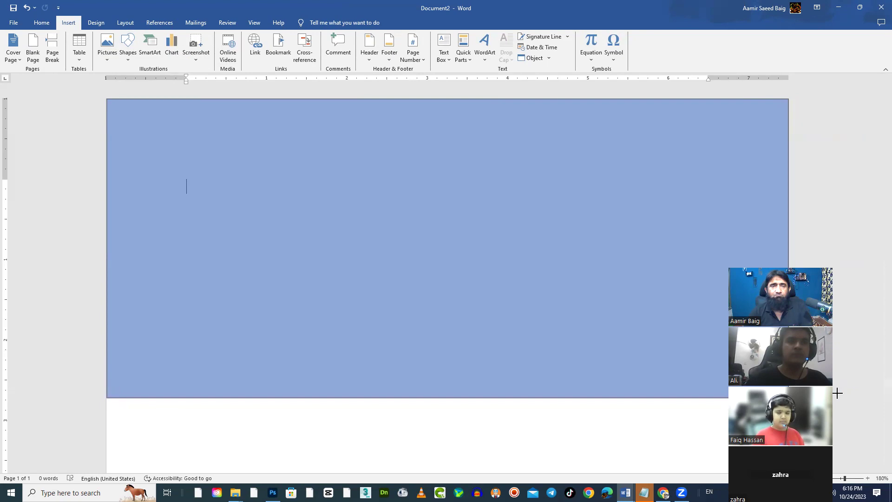
pyautogui.moveTo(336, 124); pyautogui.dragTo(336, 121)
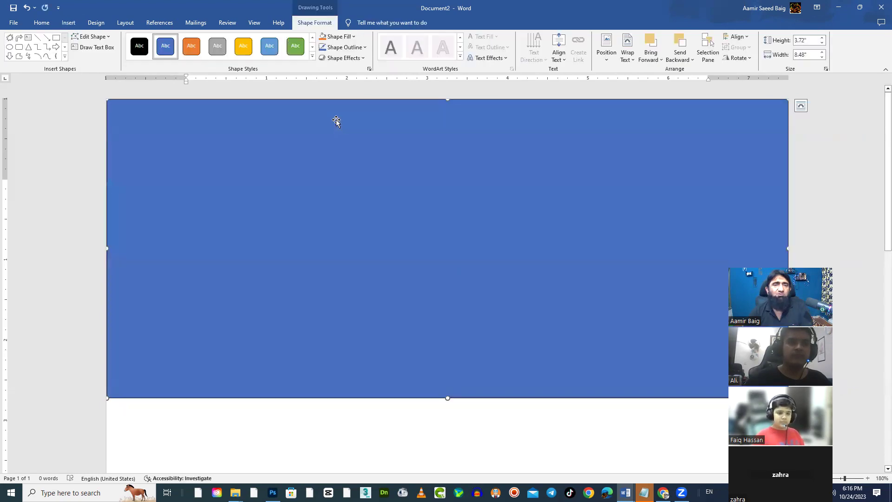
# Open the detailed gradient settings for the rectangle and change its fill from solid to gradient
pyautogui.click(355, 37)
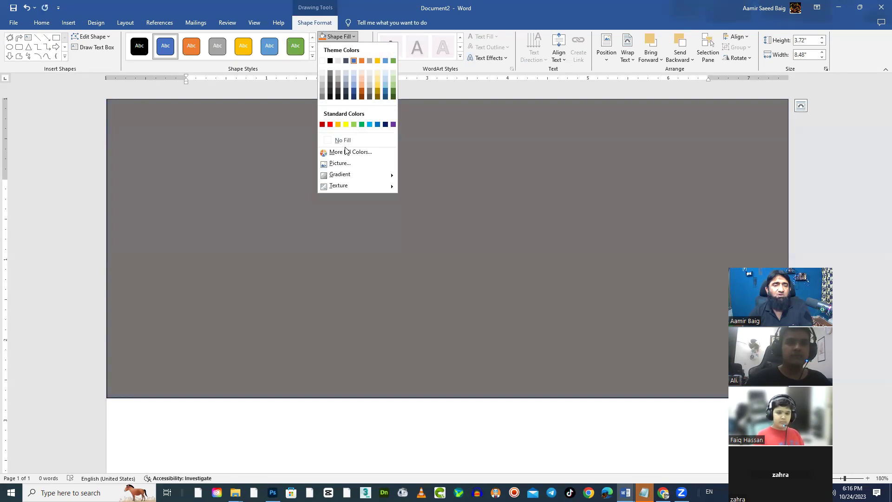
pyautogui.moveTo(347, 178)
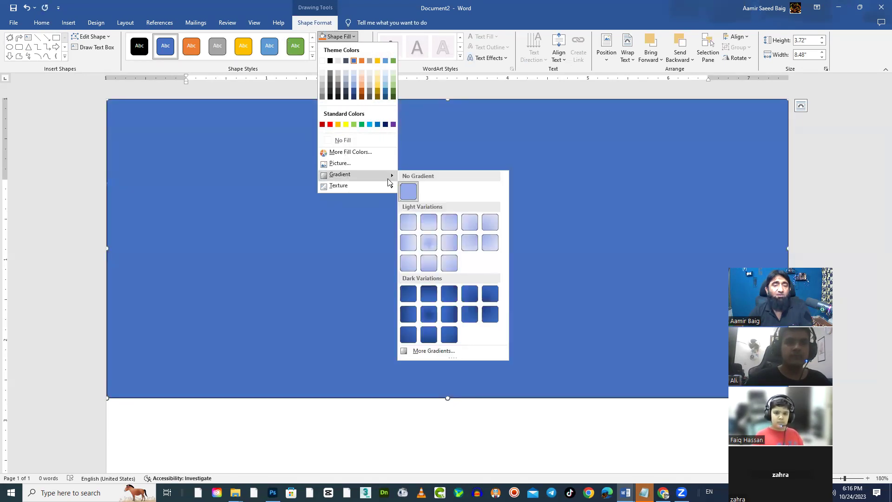
pyautogui.click(428, 351)
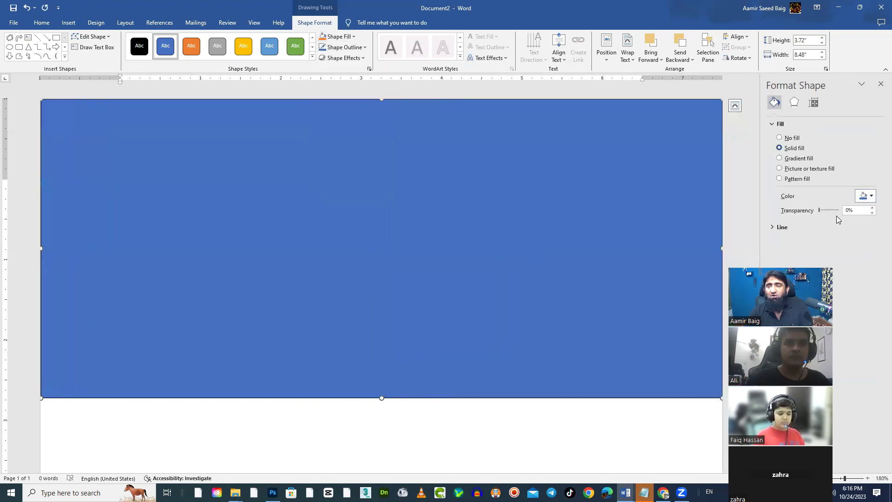
pyautogui.click(802, 159)
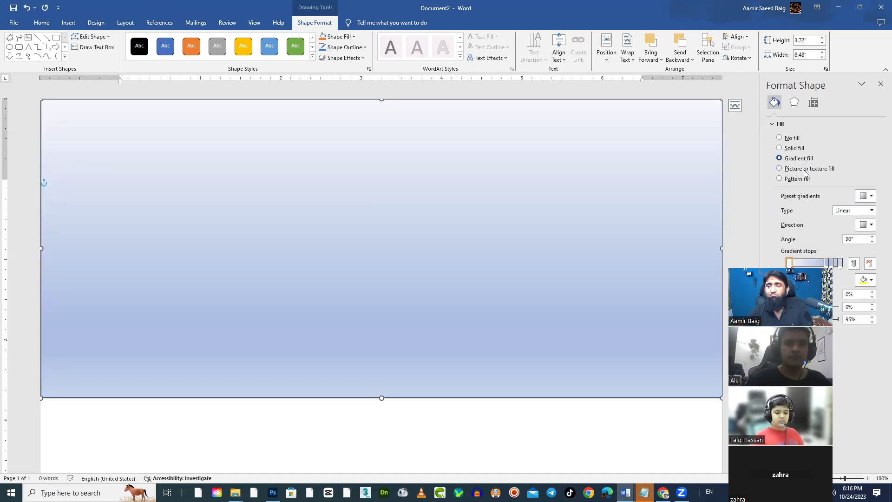
# Try a picture or texture fill on the rectangle, view the texture choices, and return to the gradient fill
pyautogui.click(825, 172)
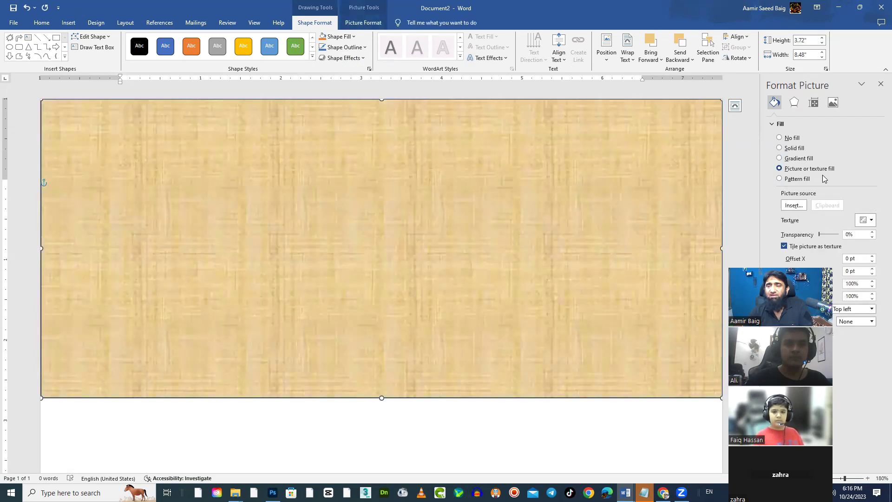
pyautogui.click(873, 221)
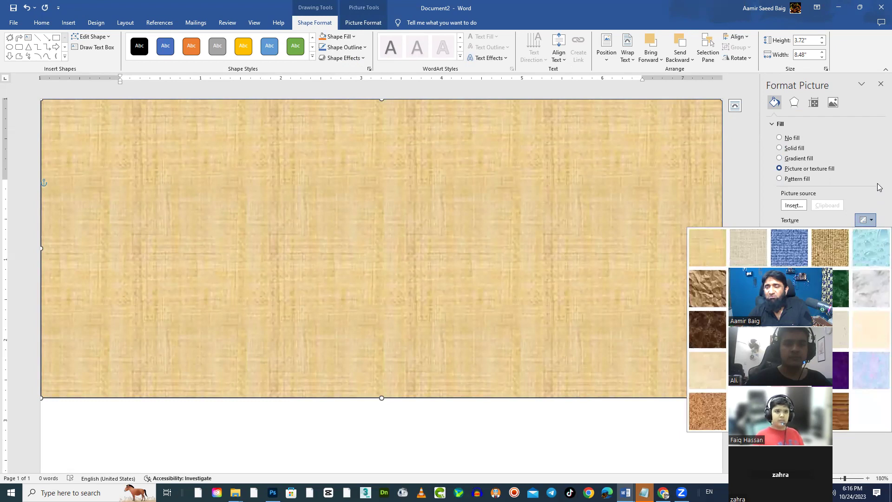
pyautogui.click(786, 159)
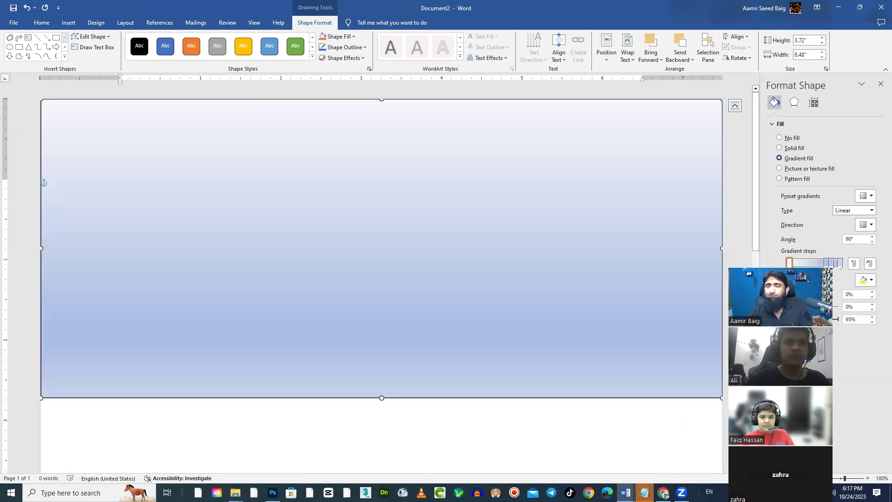
# Move the second gradient stop to 46% and recolor the end stop at 100% to standard yellow
pyautogui.click(789, 263)
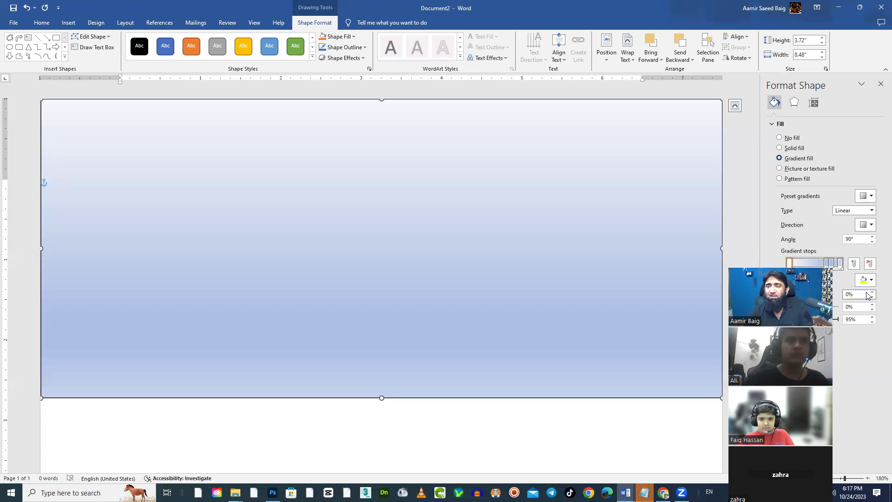
pyautogui.moveTo(827, 264); pyautogui.dragTo(811, 267)
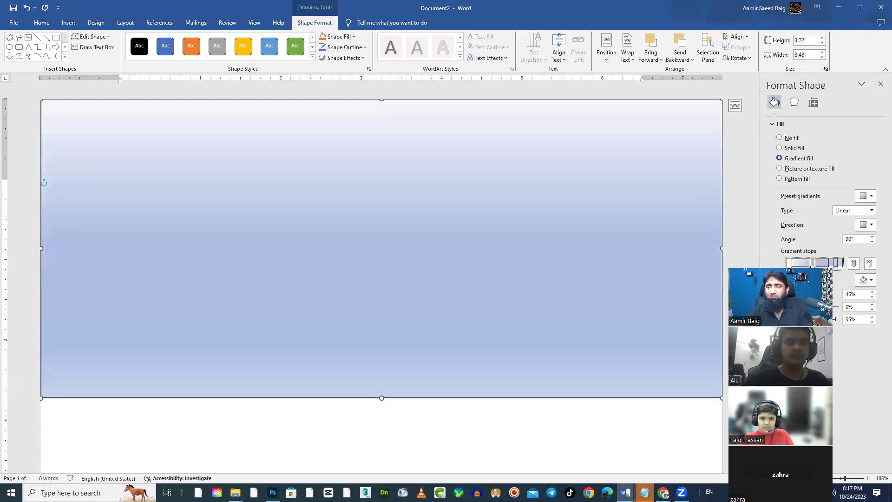
pyautogui.click(872, 280)
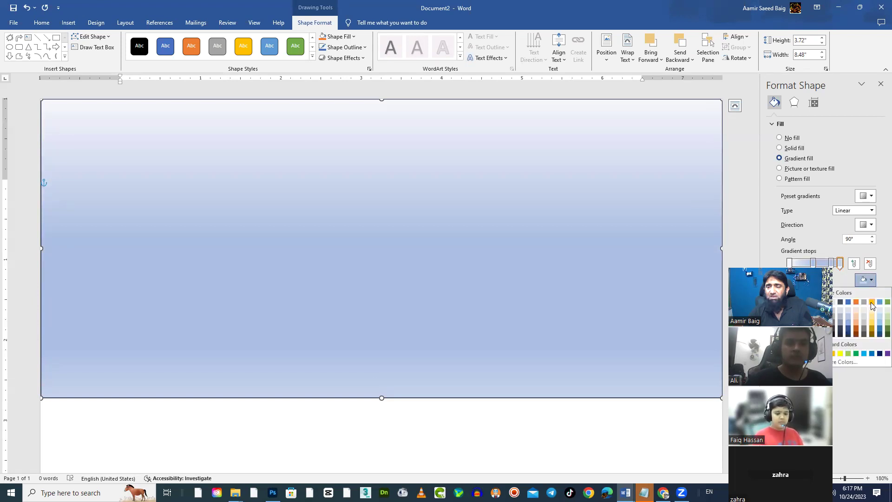
pyautogui.click(850, 331)
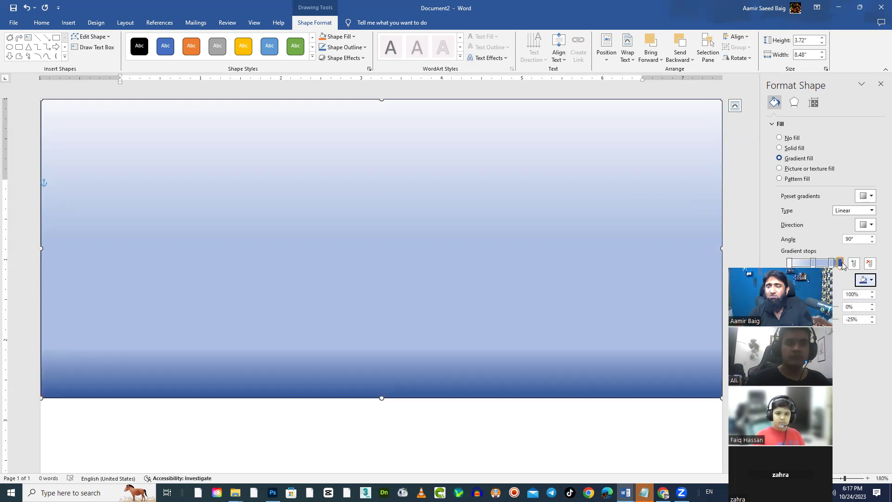
pyautogui.click(873, 281)
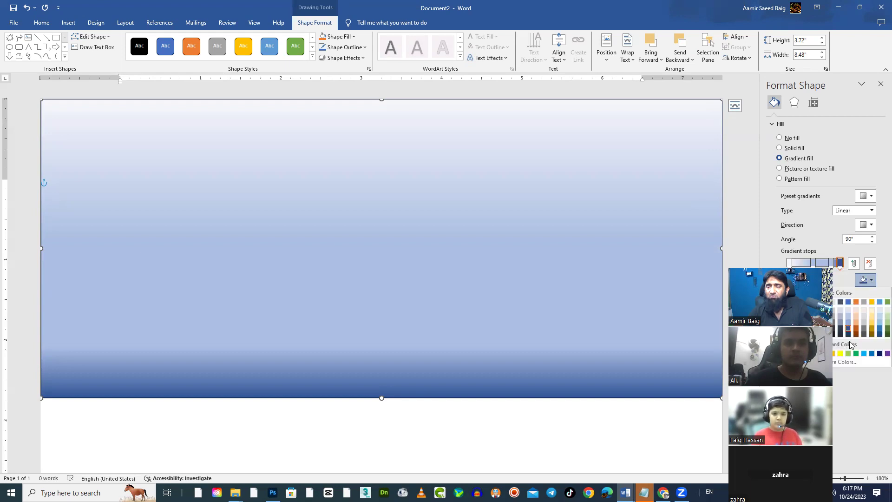
pyautogui.click(841, 355)
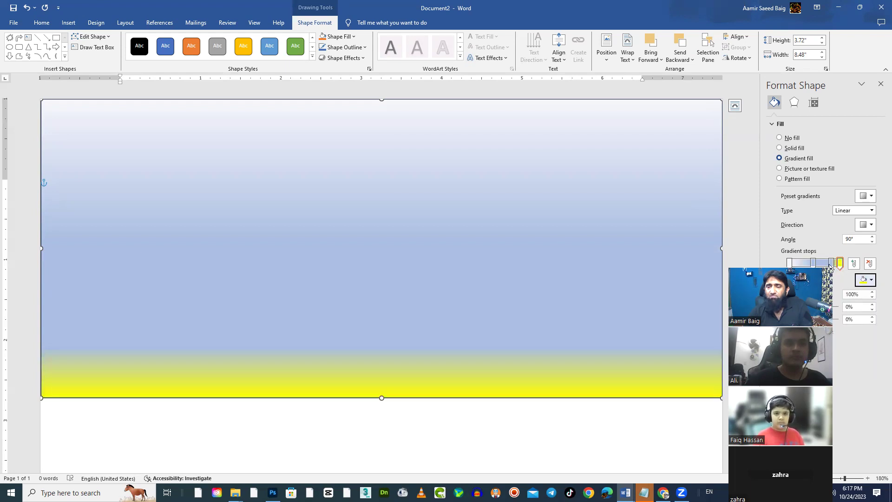
# Color the third gradient stop, at 83%, with a custom light orange of RGB 251, 178, 97
pyautogui.click(871, 280)
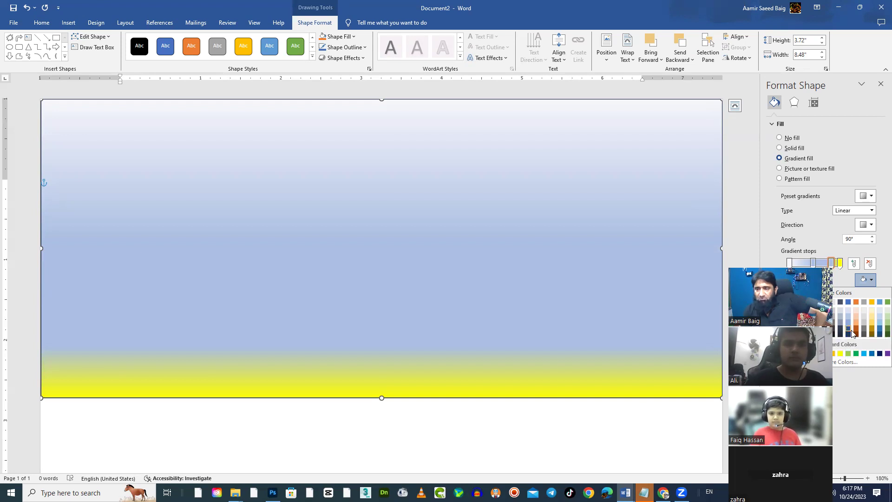
pyautogui.click(837, 361)
pyautogui.click(411, 206)
pyautogui.moveTo(411, 204); pyautogui.dragTo(385, 186)
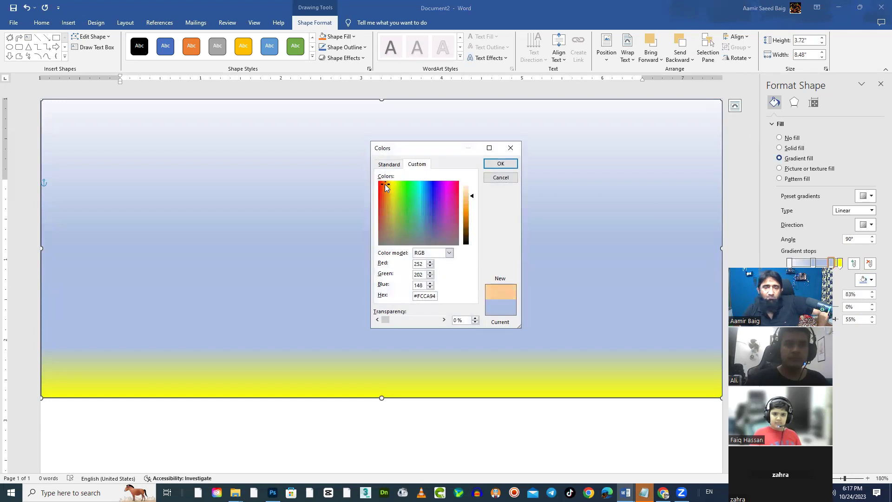
pyautogui.moveTo(465, 197); pyautogui.dragTo(467, 202)
pyautogui.click(502, 164)
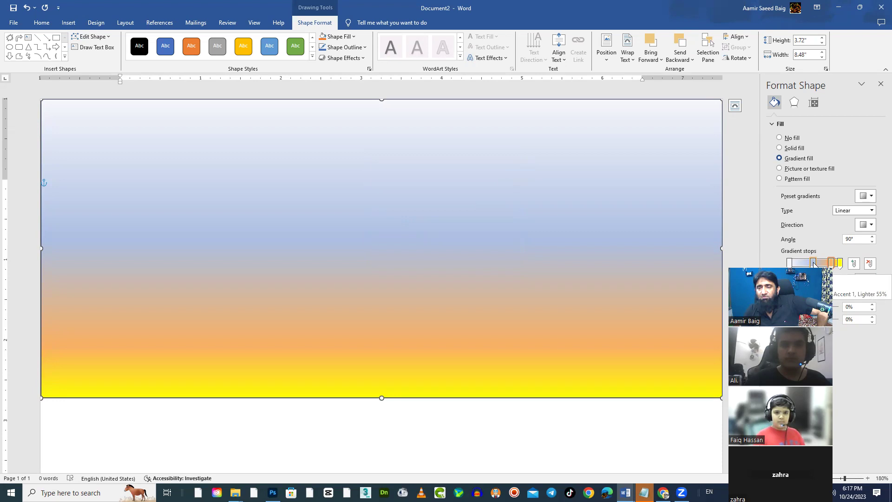
# Rearrange the stops so yellow sits at about 78% and orange at 100%, and darken the orange with a custom color
pyautogui.moveTo(831, 266)
pyautogui.mouseDown()
pyautogui.moveTo(816, 264)
pyautogui.moveTo(840, 264)
pyautogui.moveTo(829, 265)
pyautogui.mouseUp()
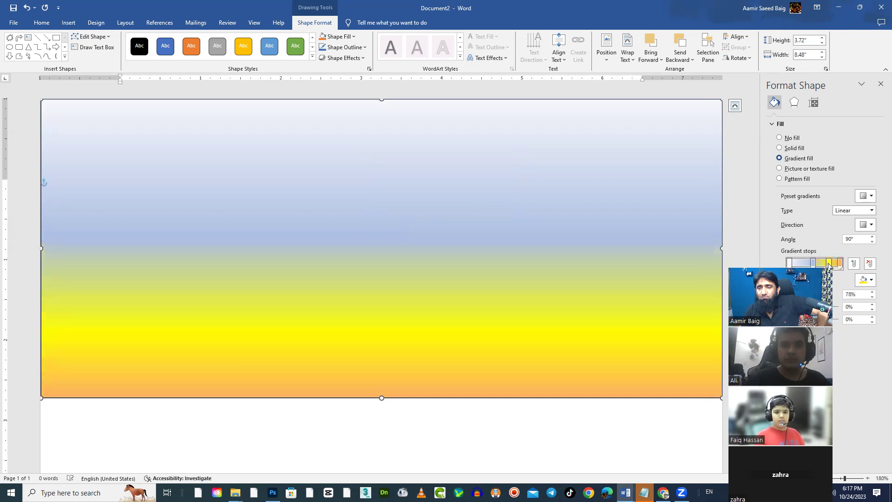
pyautogui.click(841, 264)
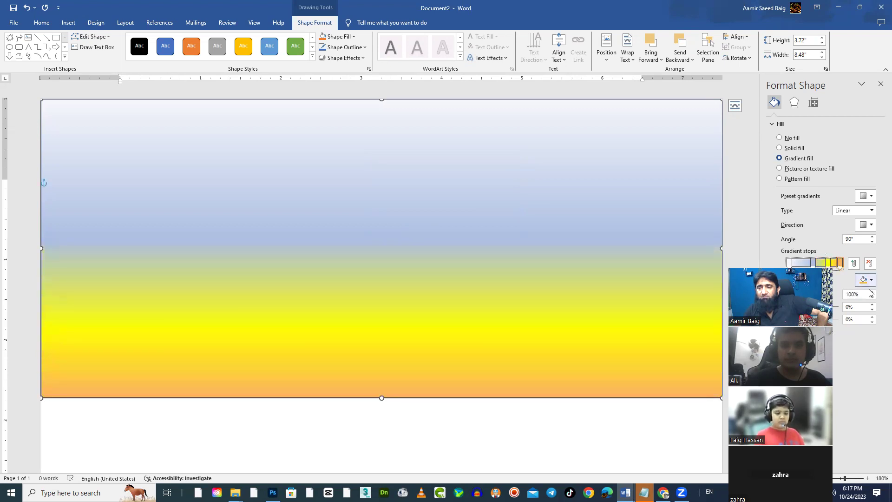
pyautogui.click(864, 281)
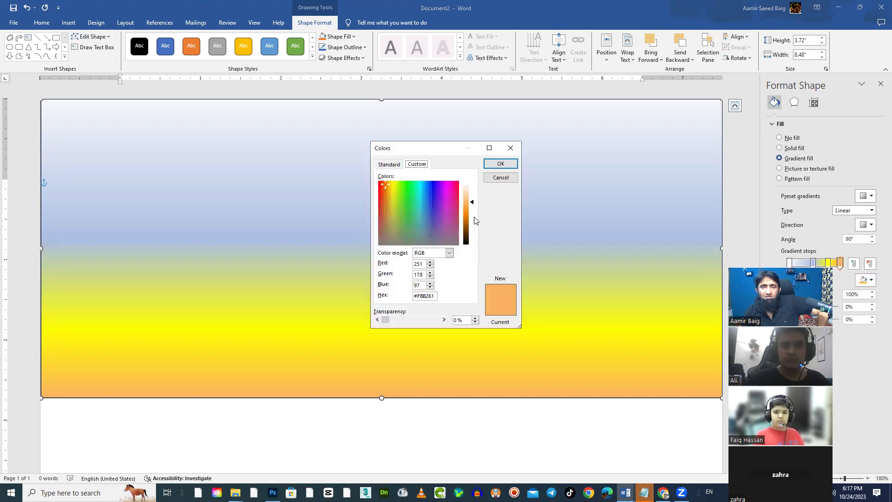
pyautogui.moveTo(472, 212); pyautogui.dragTo(473, 222)
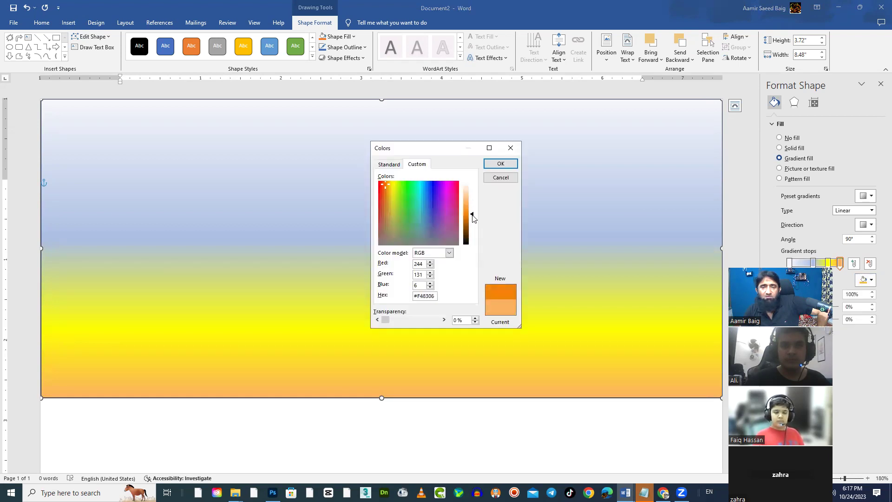
pyautogui.click(500, 163)
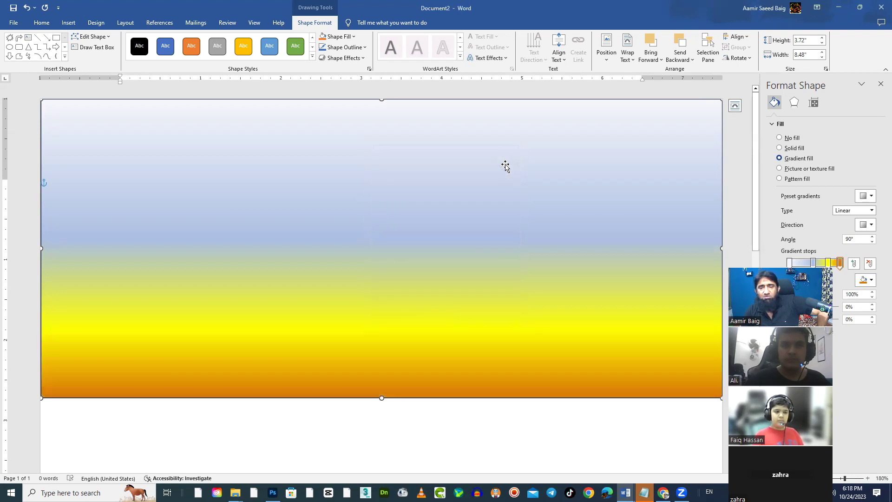
# Move the second gradient stop to 44%, color it standard light blue, and raise its brightness to about 50%
pyautogui.click(814, 263)
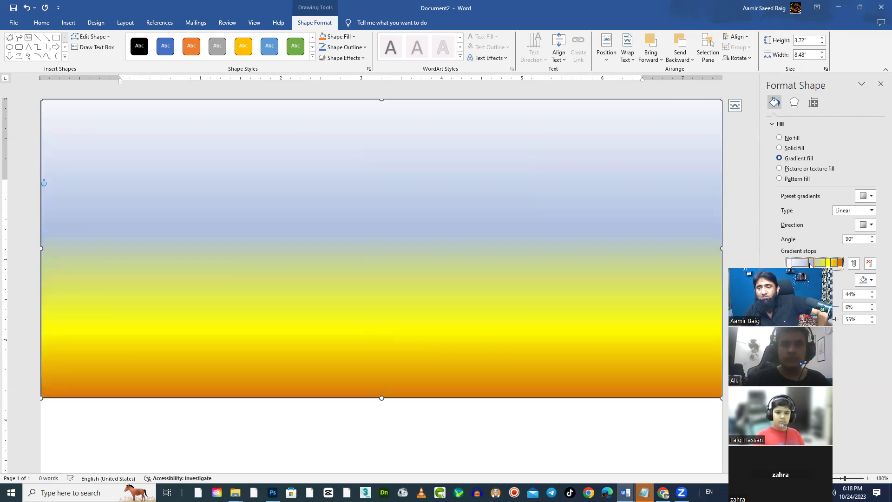
pyautogui.click(868, 280)
pyautogui.click(864, 354)
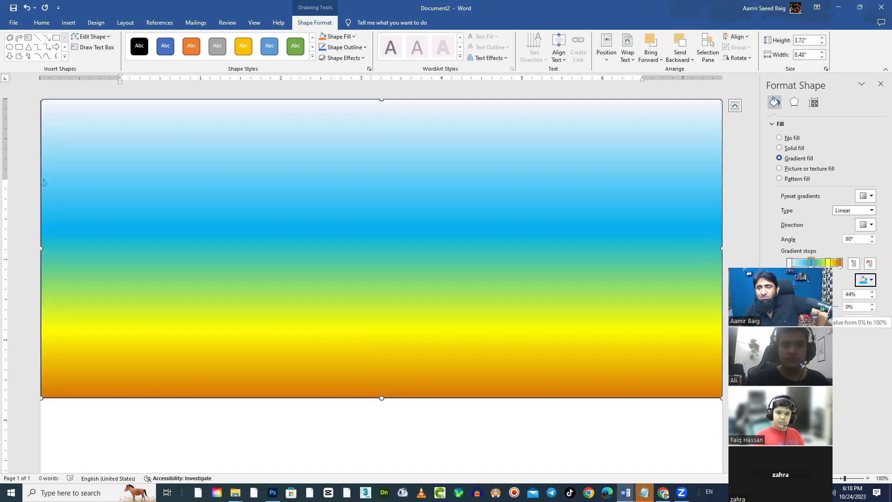
pyautogui.moveTo(828, 320); pyautogui.dragTo(835, 321)
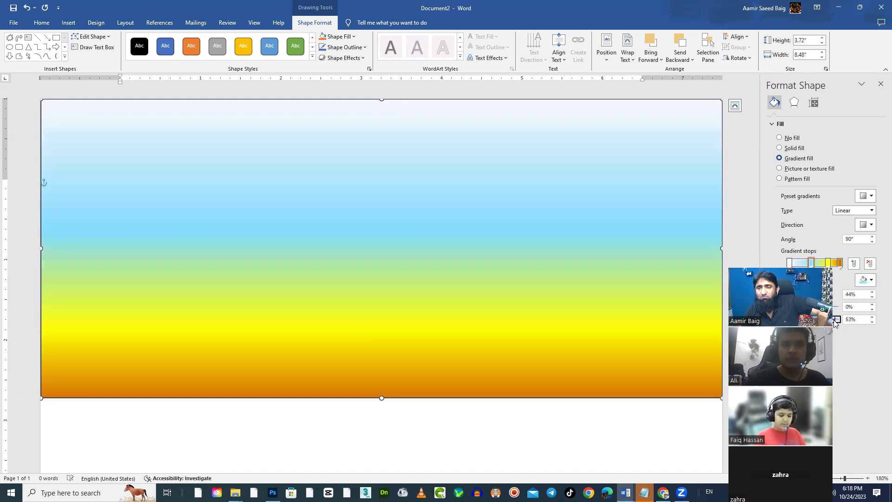
pyautogui.click(790, 263)
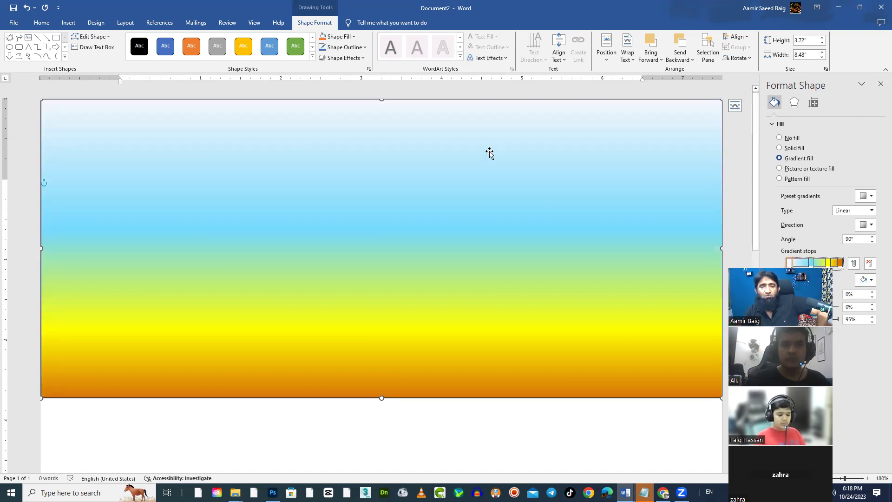
# Recolor the first gradient stop, at 0%, with the theme blue tint at 60% brightness
pyautogui.click(872, 280)
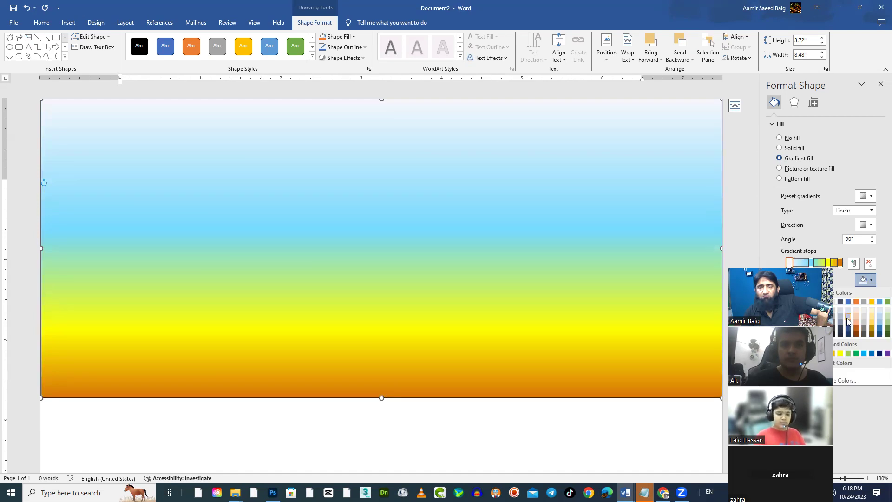
pyautogui.click(848, 321)
pyautogui.click(744, 192)
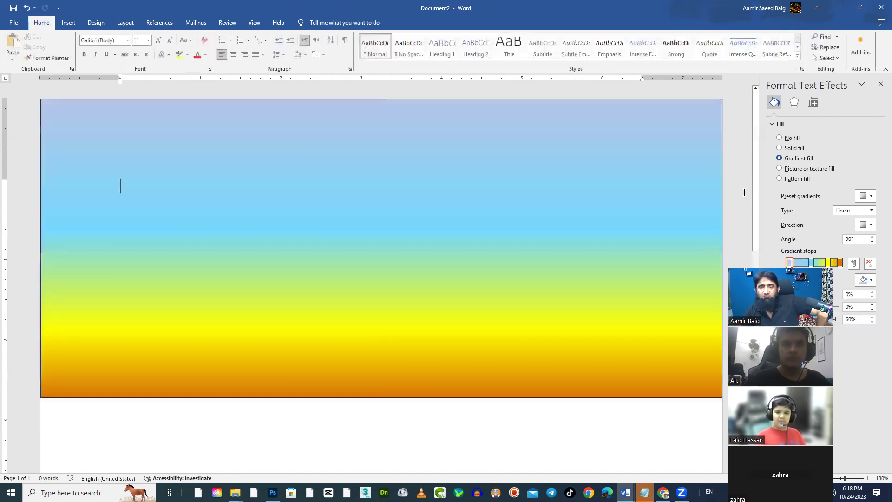
# Remove the outline from the gradient-filled rectangle
pyautogui.click(703, 166)
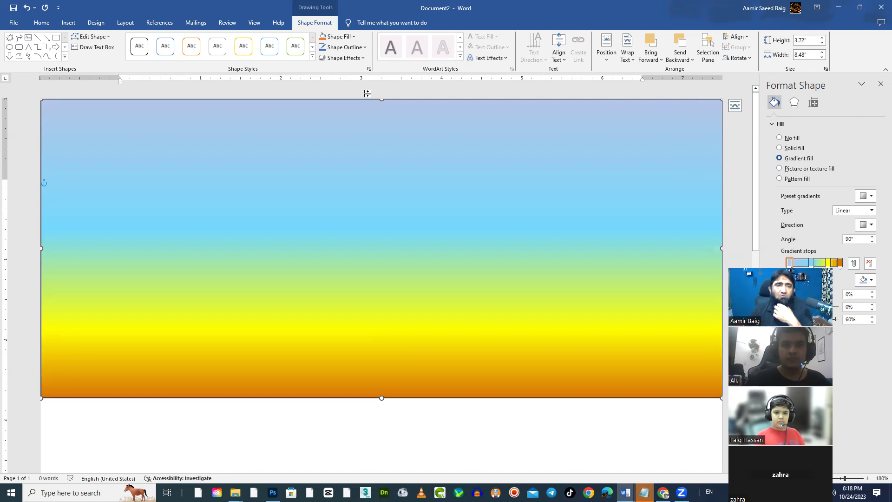
pyautogui.click(313, 56)
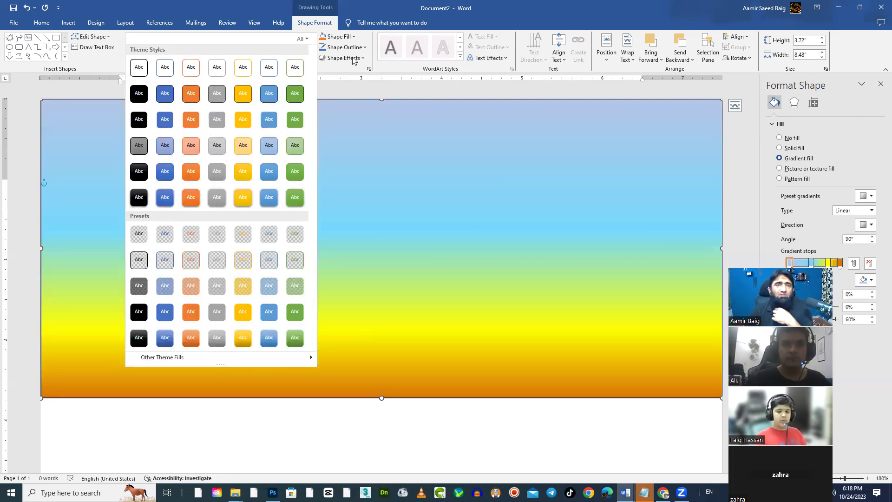
pyautogui.click(364, 48)
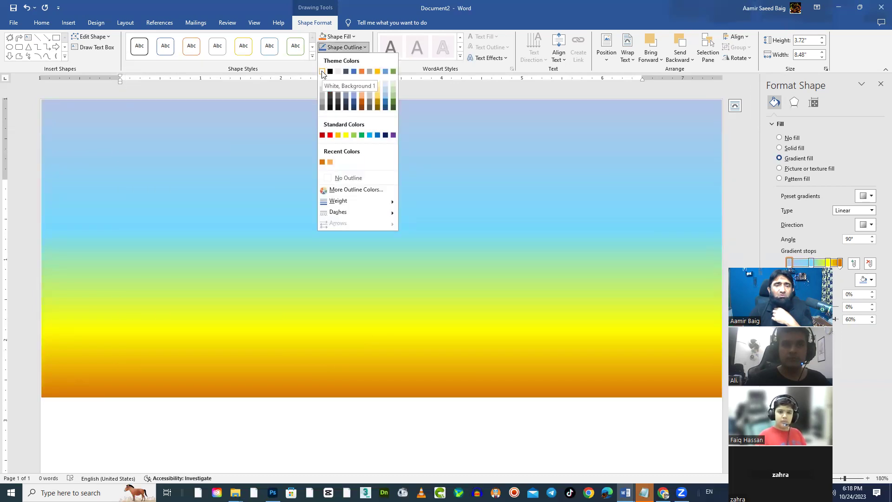
pyautogui.click(343, 181)
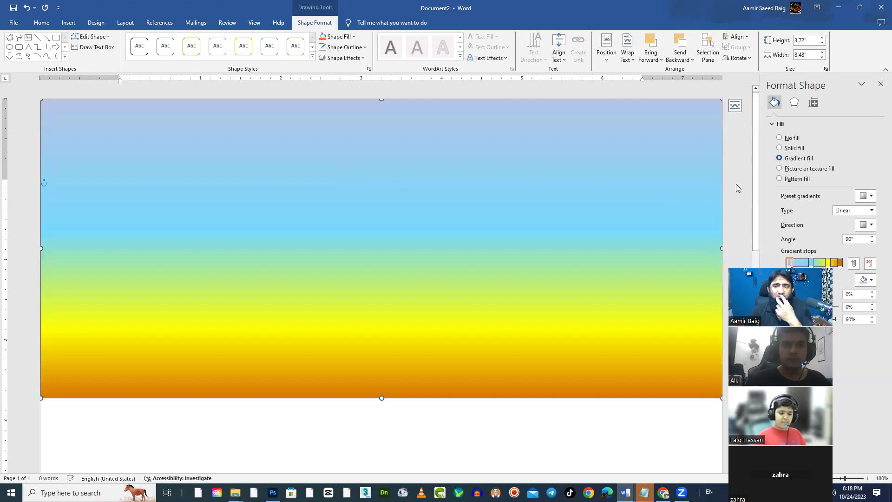
pyautogui.click(343, 181)
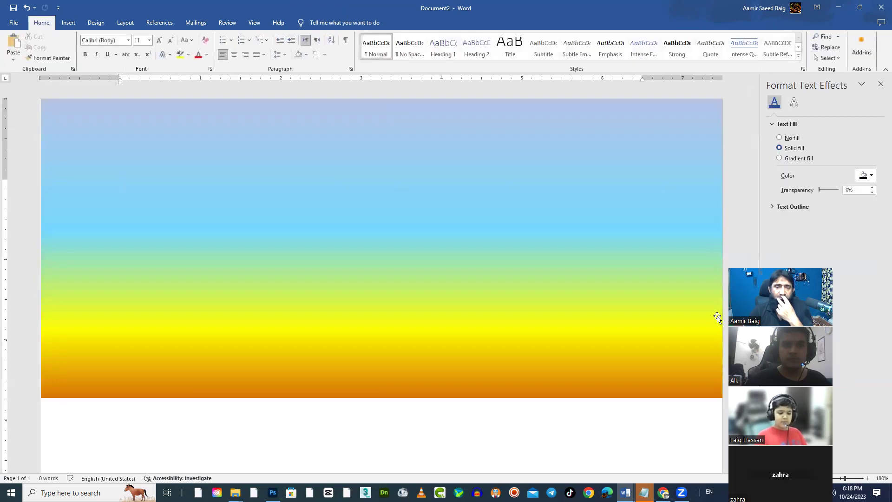
# Draw a second full-width rectangle directly below the gradient one, about 8.48" wide and 3.2" high
pyautogui.scroll(-3, 707, 315)
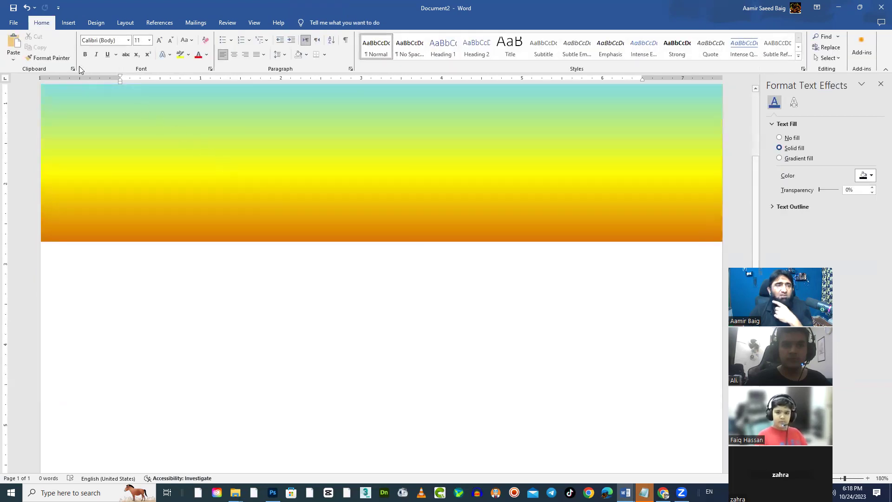
pyautogui.click(68, 22)
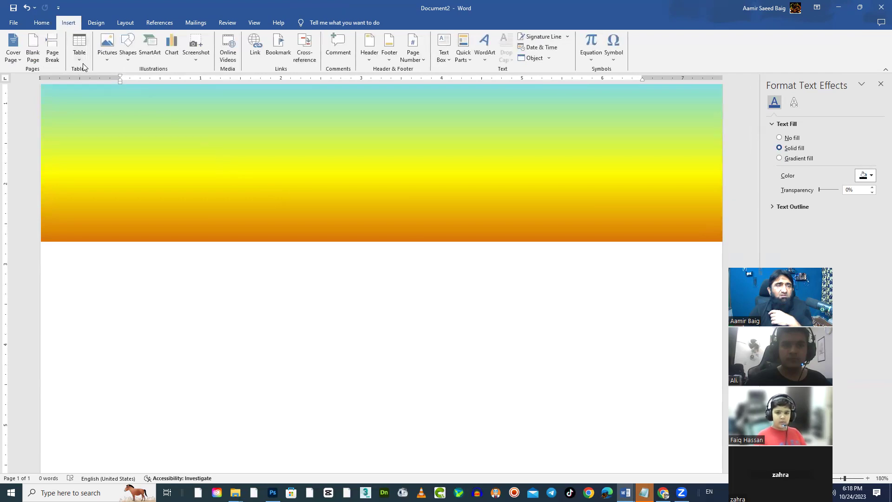
pyautogui.click(129, 52)
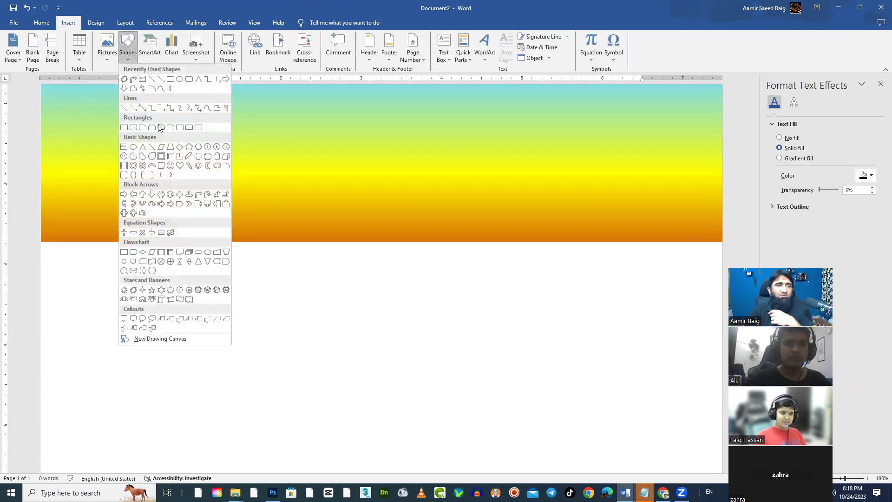
pyautogui.click(171, 79)
pyautogui.moveTo(40, 242); pyautogui.dragTo(722, 472)
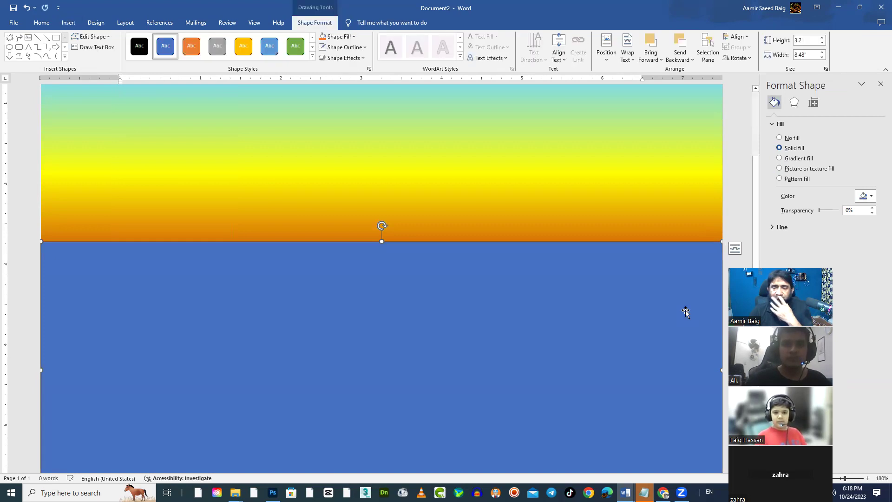
# Give the new rectangle a picture or texture fill and browse the local pictures for a source file, without inserting one
pyautogui.click(800, 169)
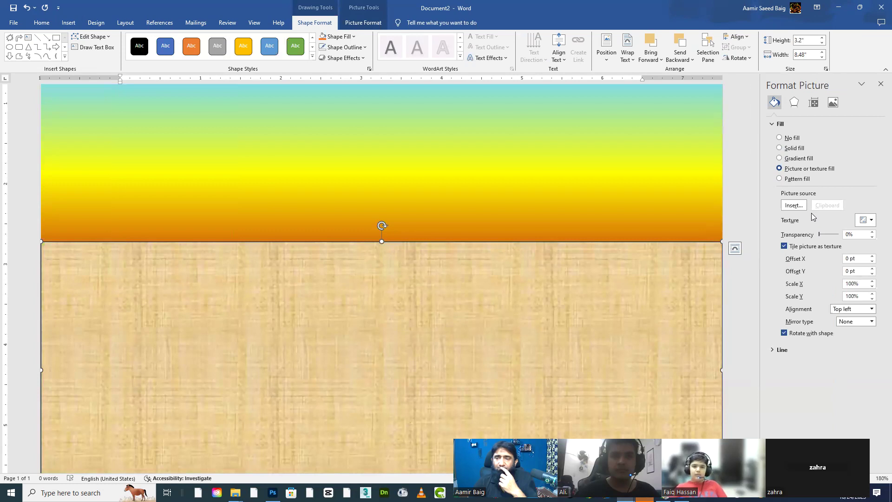
pyautogui.click(795, 205)
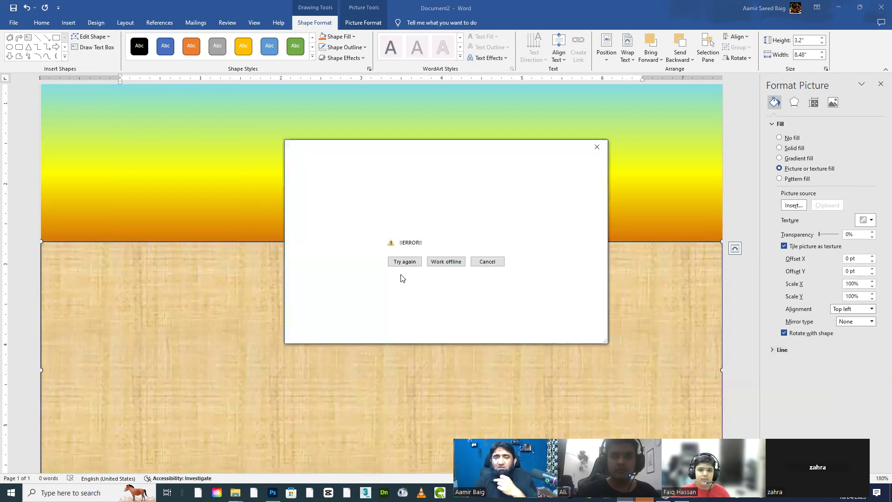
pyautogui.click(447, 262)
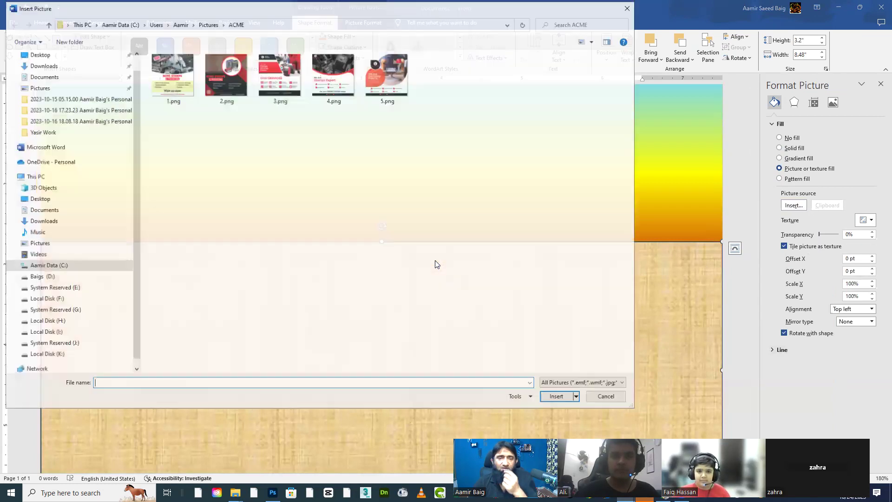
pyautogui.click(608, 397)
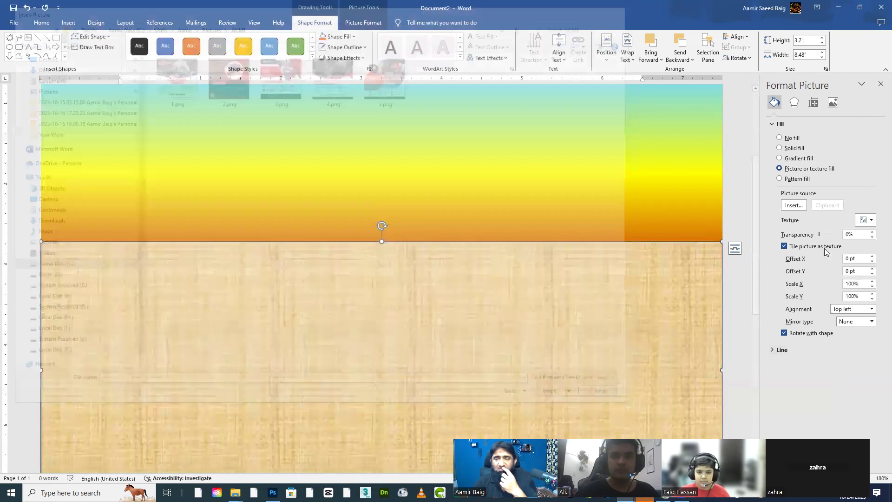
# Minimize the drawing document and close the recovered digital marketing proposal document behind it
pyautogui.click(839, 7)
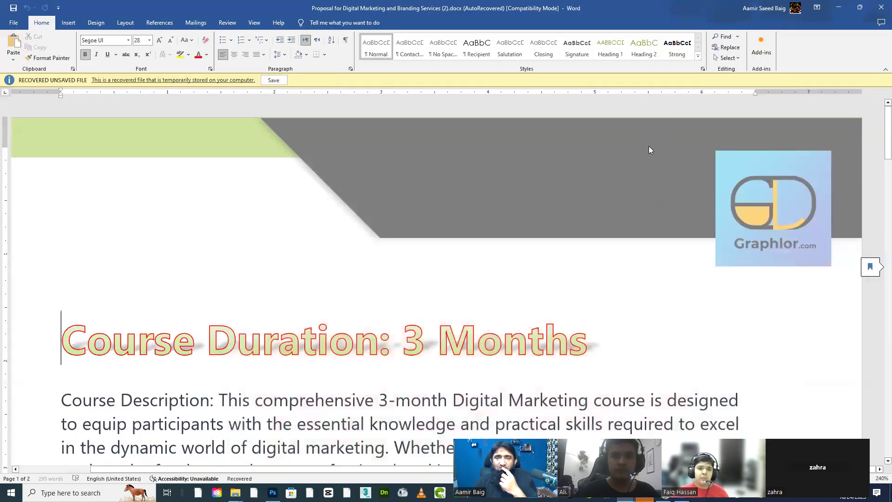
pyautogui.click(880, 7)
pyautogui.click(469, 252)
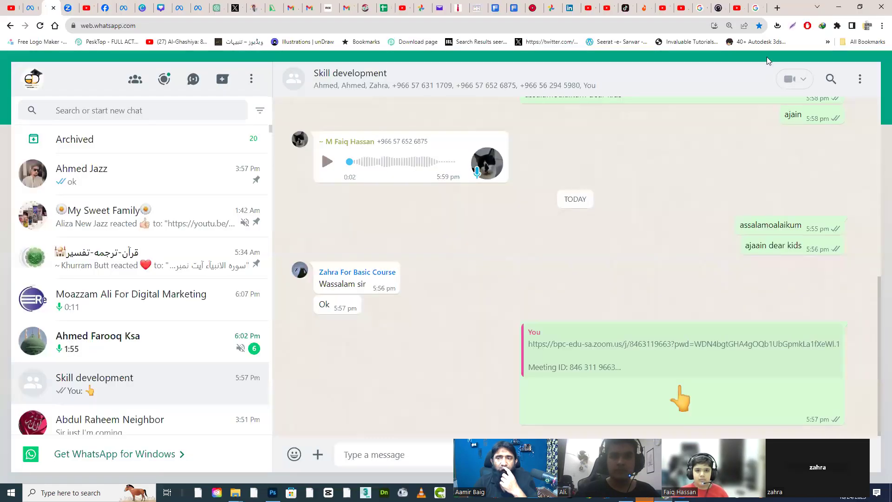
# Switch to a Google tab in Chrome and search for "sea images"
pyautogui.click(754, 8)
pyautogui.click(614, 27)
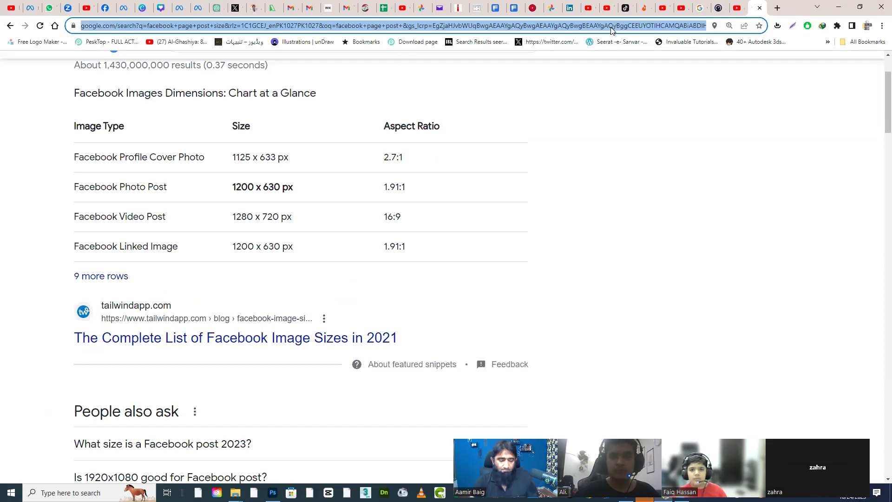
pyautogui.write('s')
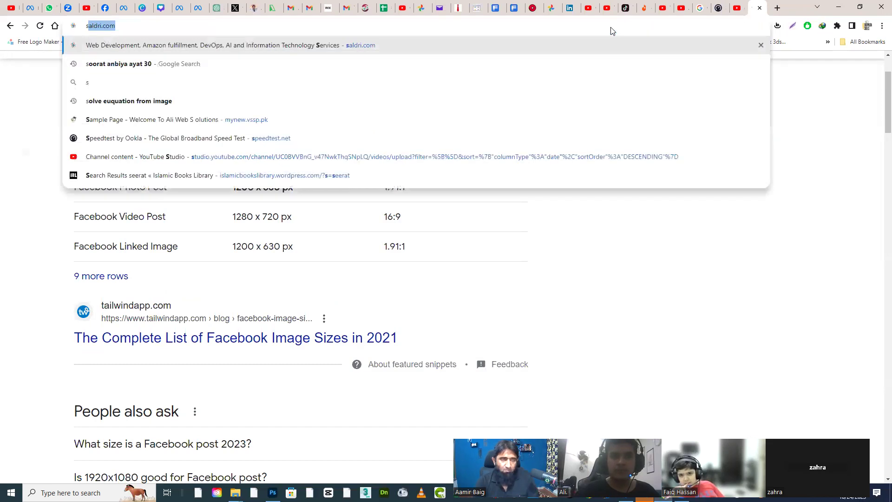
pyautogui.write('ea images')
pyautogui.press('Return')
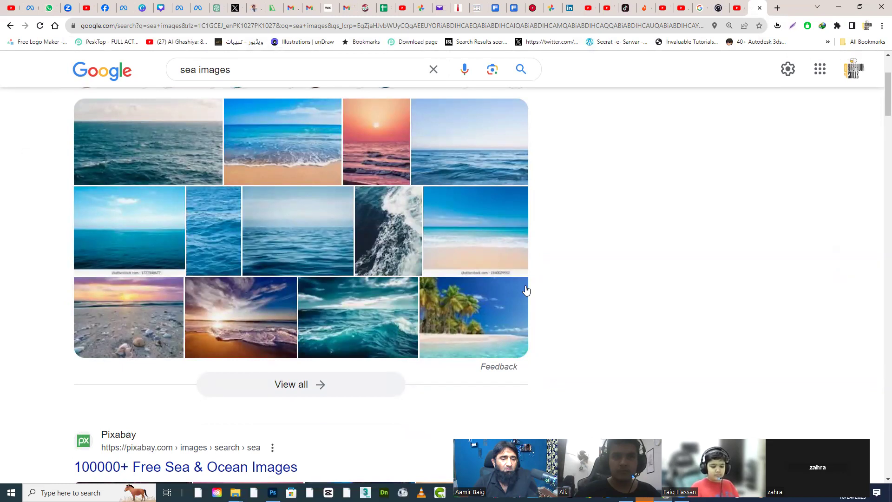
# Look through the sea image results and open the Adobe Stock ocean collection
pyautogui.scroll(-8, 526, 291)
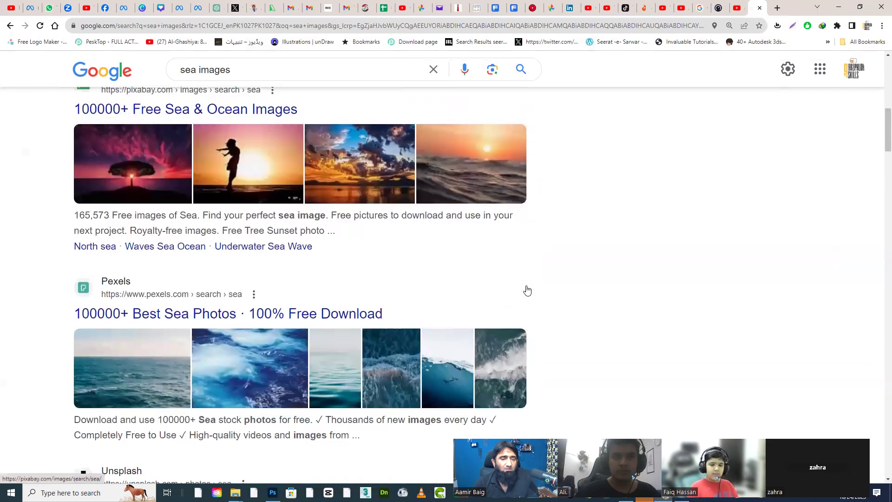
pyautogui.scroll(-2, 527, 290)
pyautogui.scroll(-7, 527, 291)
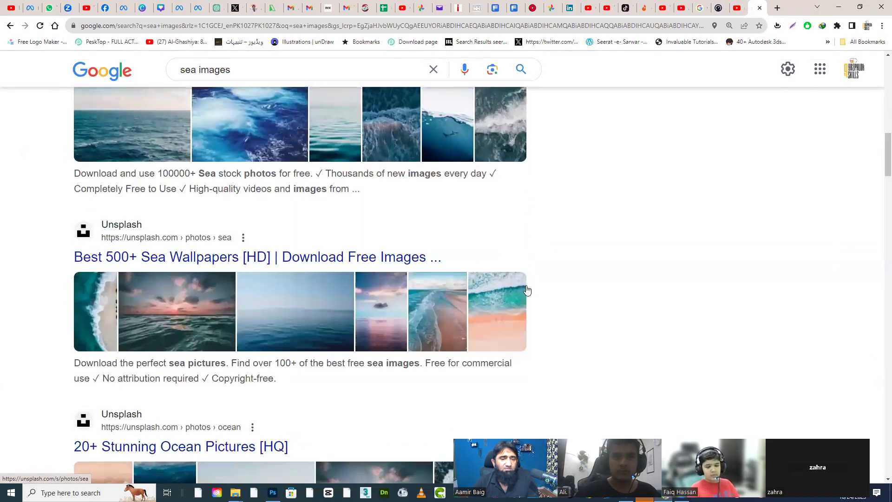
pyautogui.scroll(-4, 527, 291)
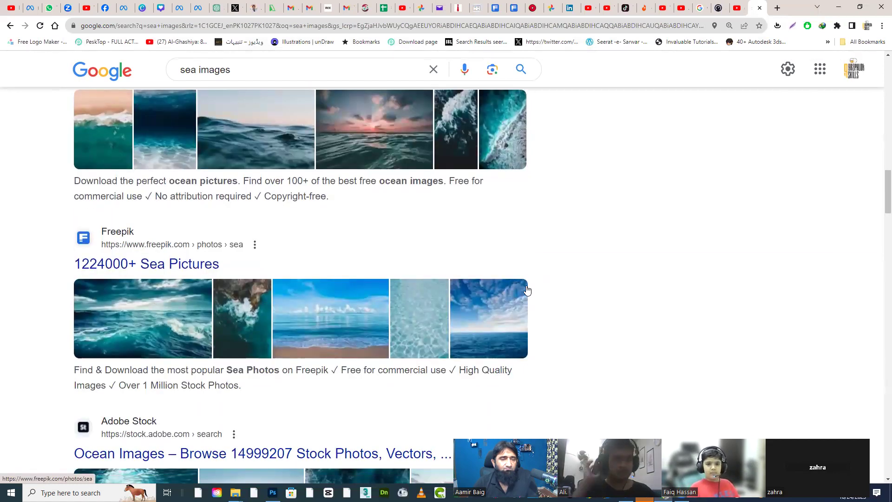
pyautogui.scroll(-3, 527, 290)
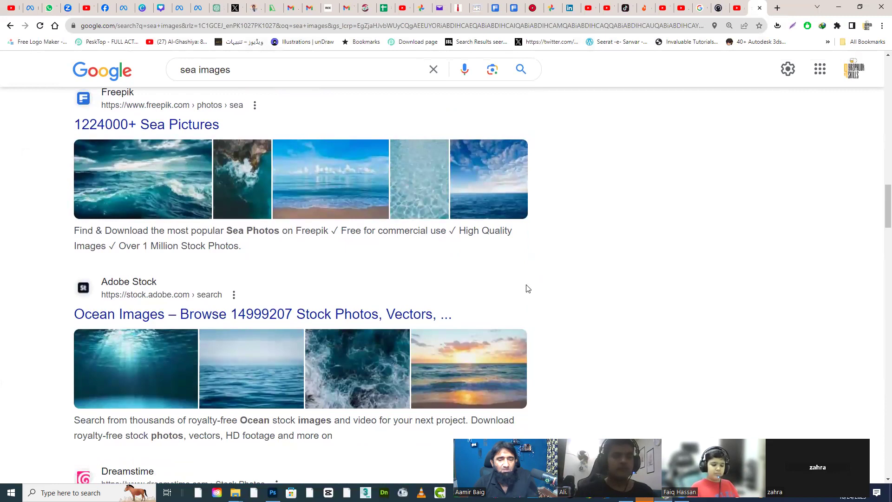
pyautogui.click(465, 380)
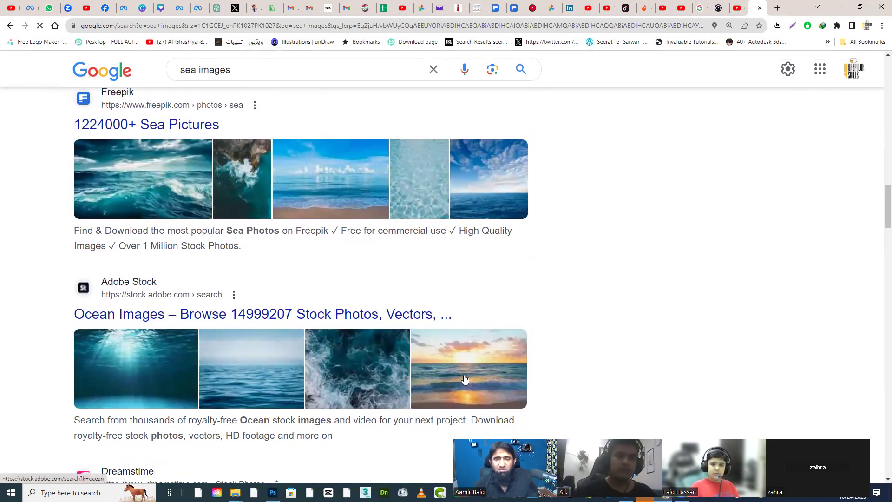
# Examine the Adobe Stock ocean photos for a picture suitable as the sea fill
pyautogui.scroll(-3, 586, 332)
pyautogui.scroll(-4, 587, 334)
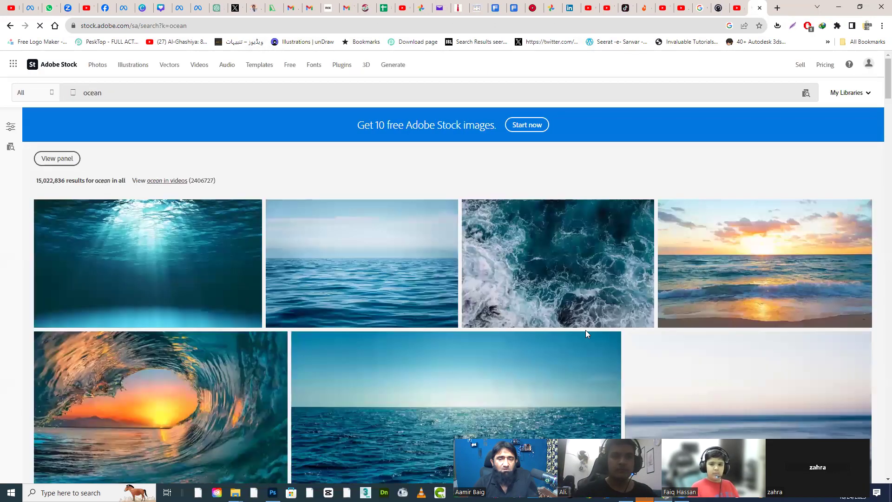
pyautogui.scroll(-5, 581, 328)
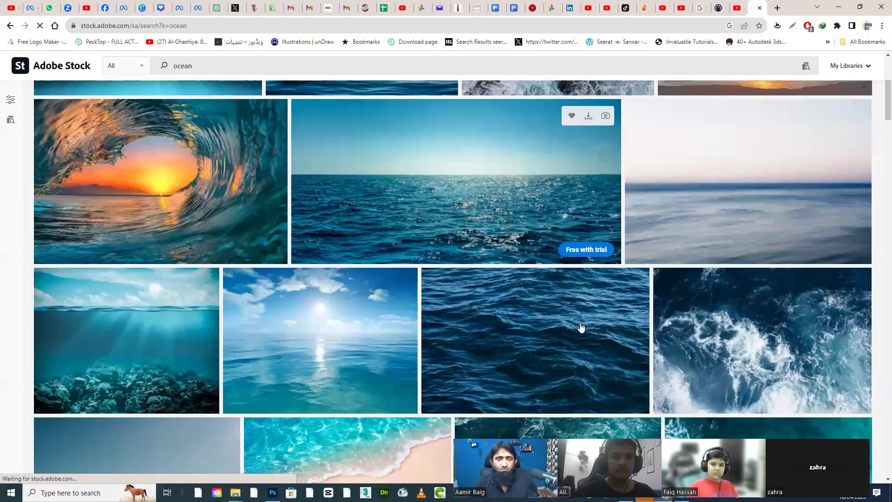
pyautogui.scroll(-5, 582, 328)
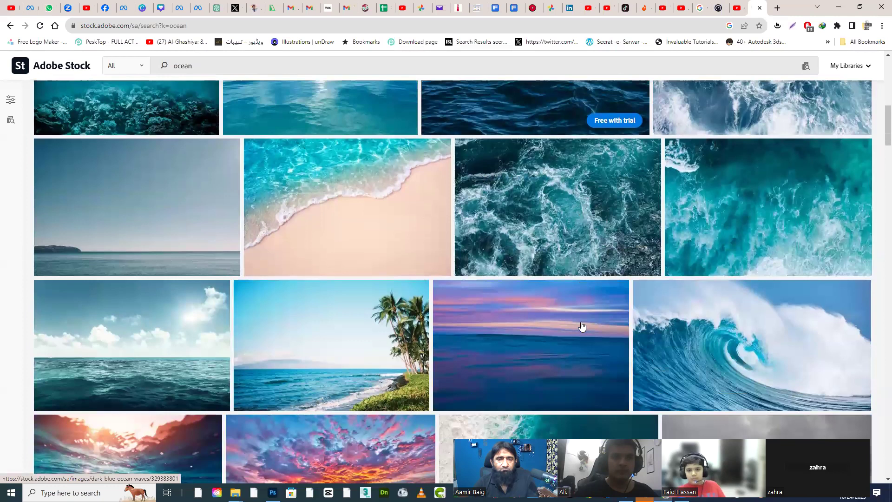
pyautogui.scroll(-5, 582, 327)
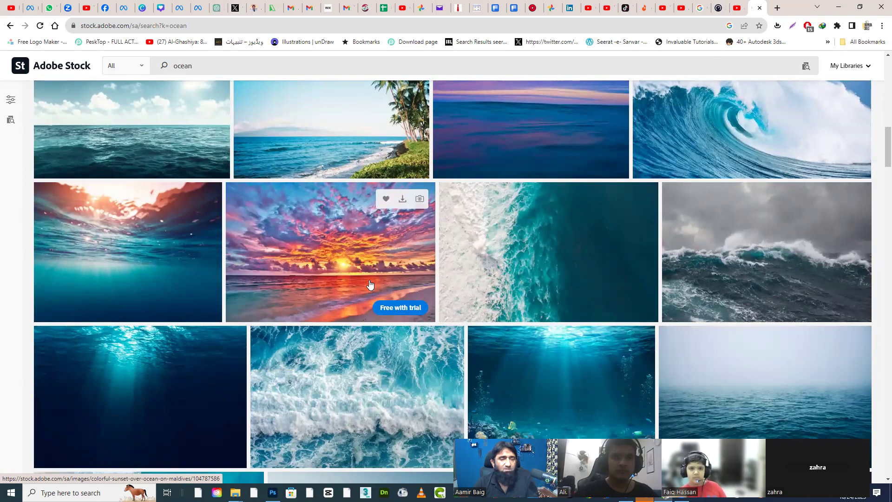
pyautogui.scroll(-5, 370, 284)
pyautogui.scroll(2, 370, 285)
pyautogui.scroll(-4, 370, 285)
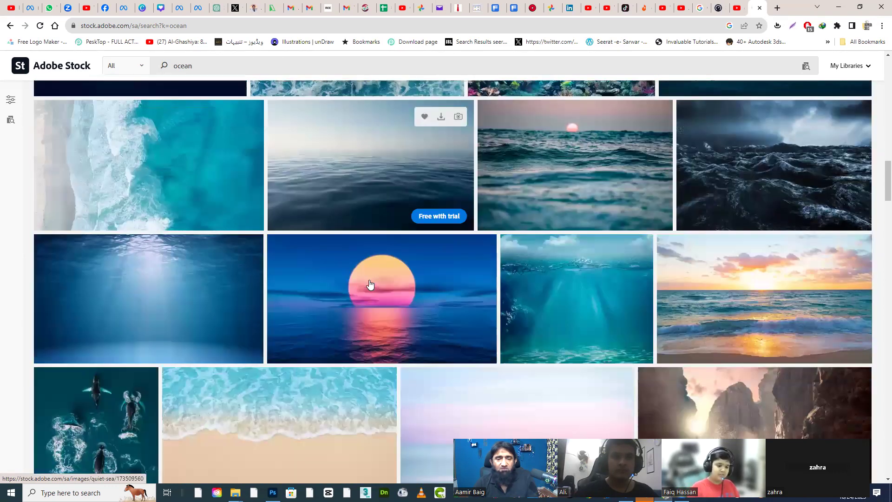
pyautogui.scroll(-5, 370, 284)
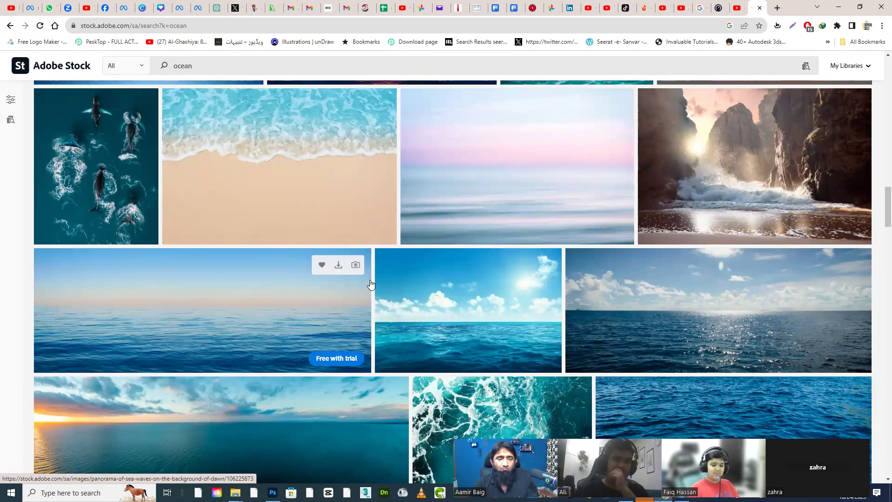
pyautogui.scroll(-1, 370, 285)
pyautogui.scroll(-2, 370, 284)
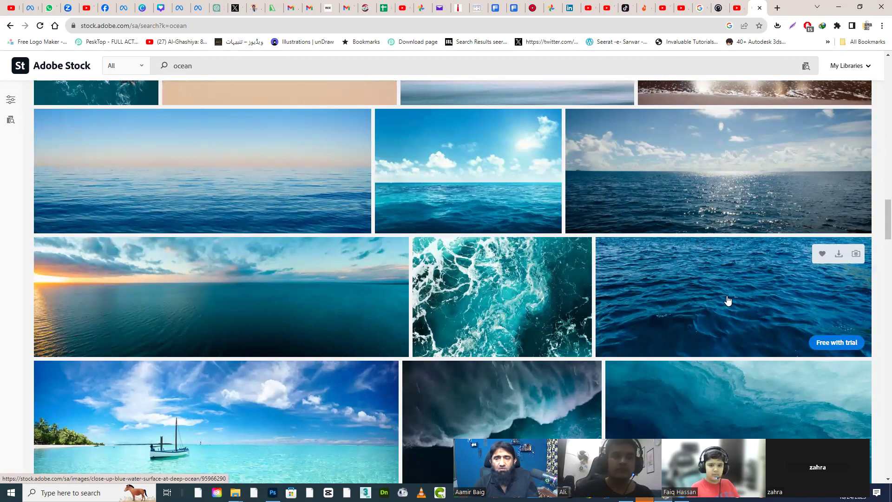
pyautogui.scroll(-3, 726, 301)
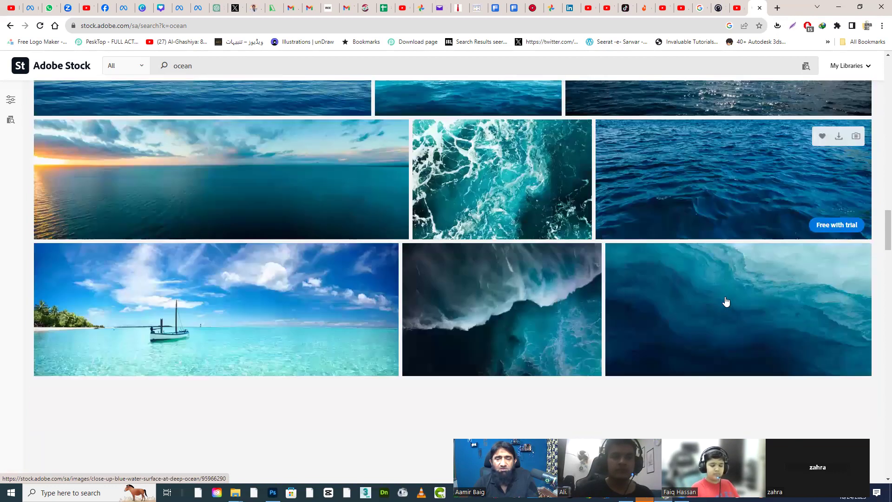
pyautogui.scroll(-1, 723, 179)
# Open the "close up blue water surface at deep ocean" photo and copy its preview image
pyautogui.click(724, 180)
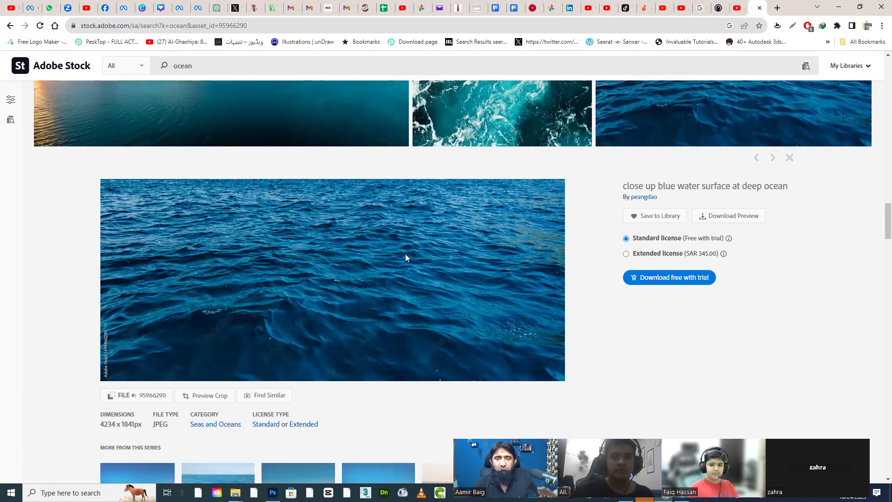
pyautogui.rightClick(375, 198)
pyautogui.click(402, 226)
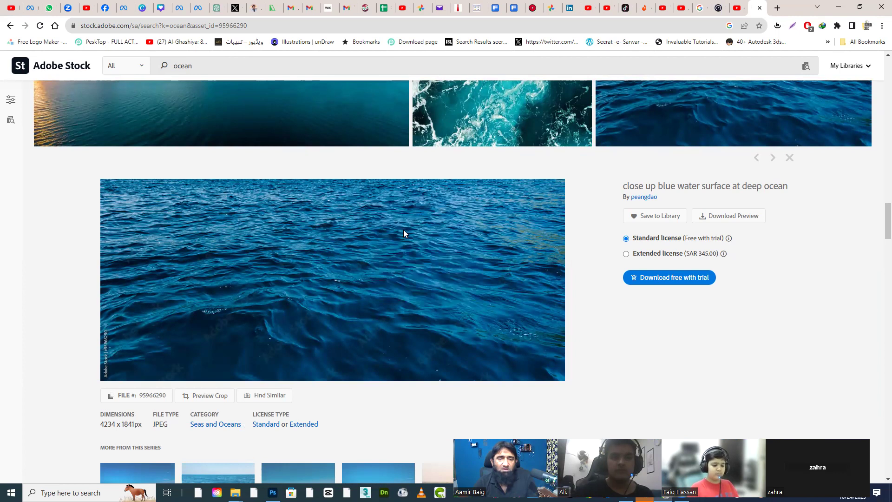
# Save the "close up blue water surface at deep ocean" preview image to the Desktop as a JPG file
pyautogui.rightClick(389, 252)
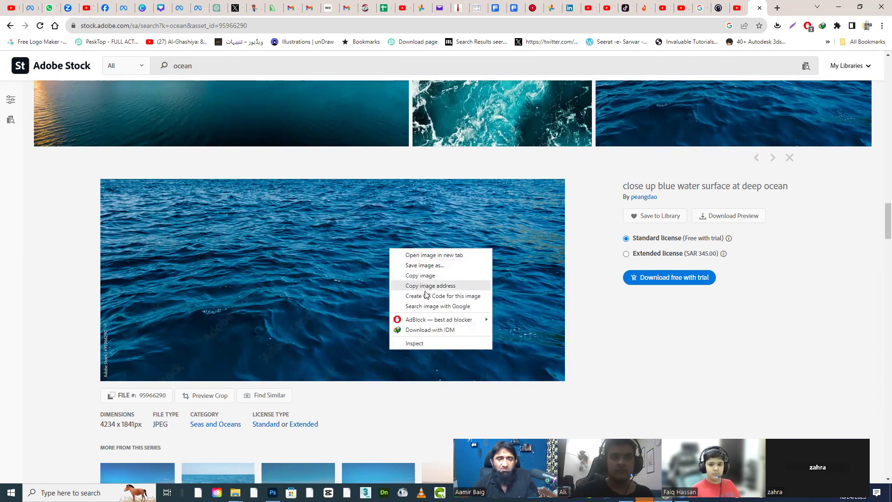
pyautogui.click(427, 264)
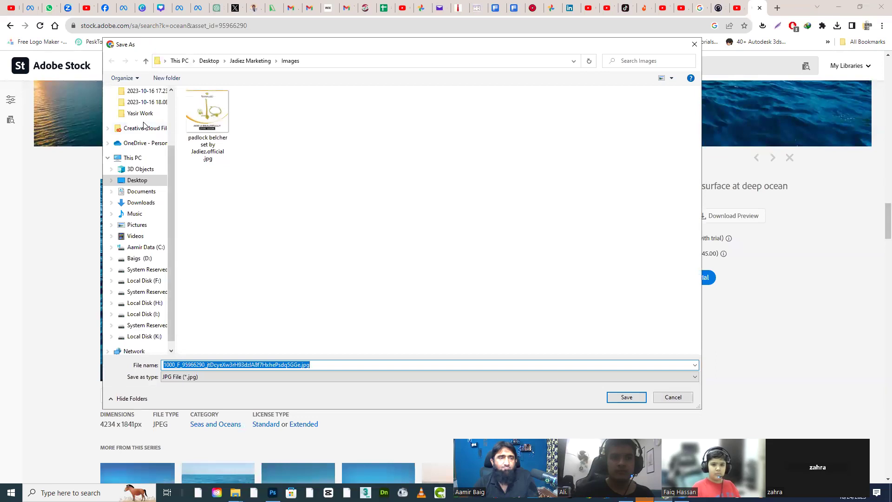
pyautogui.click(138, 180)
pyautogui.click(626, 397)
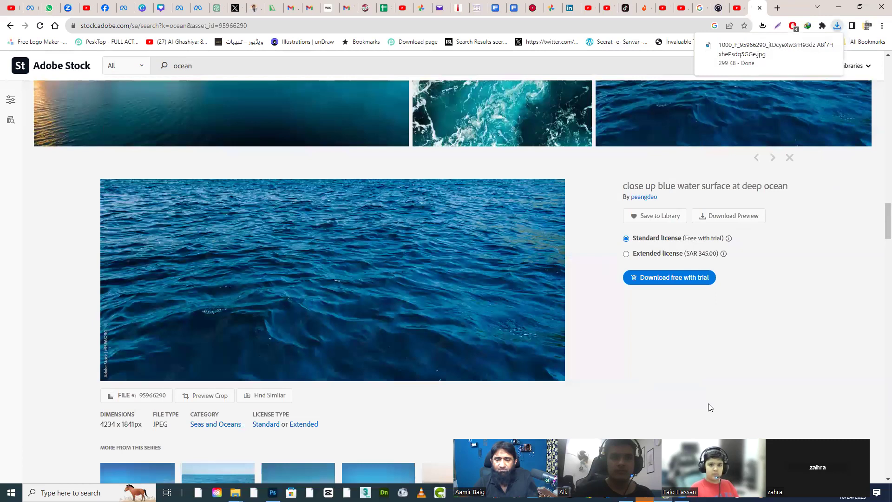
pyautogui.moveTo(711, 443); pyautogui.dragTo(711, 293)
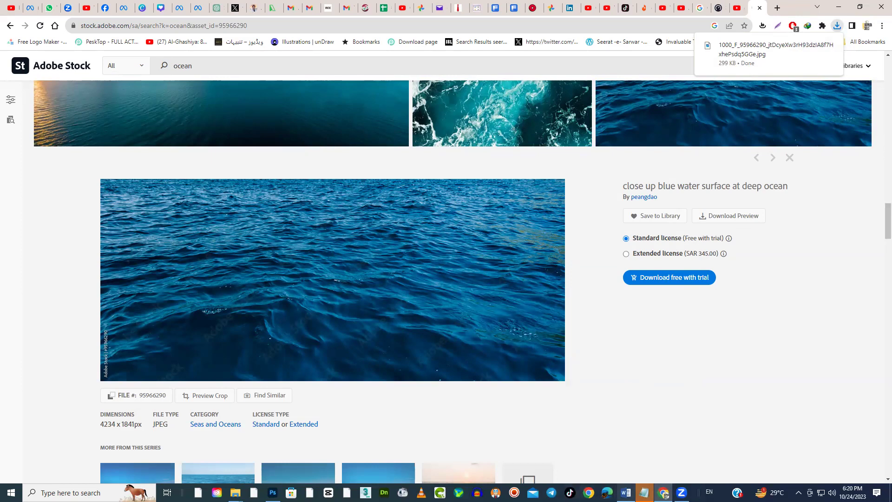
# Minimise the open windows, keep the Notepad file open, and locate the saved ocean picture on the desktop
pyautogui.click(626, 493)
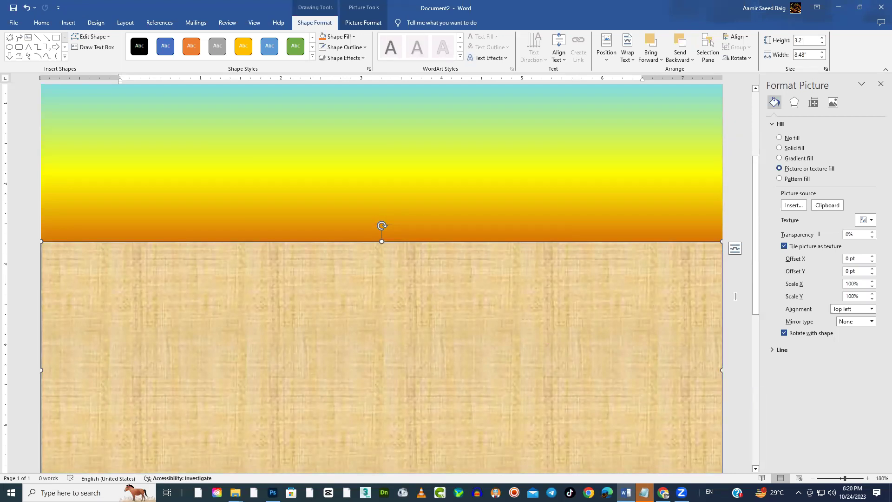
pyautogui.click(839, 7)
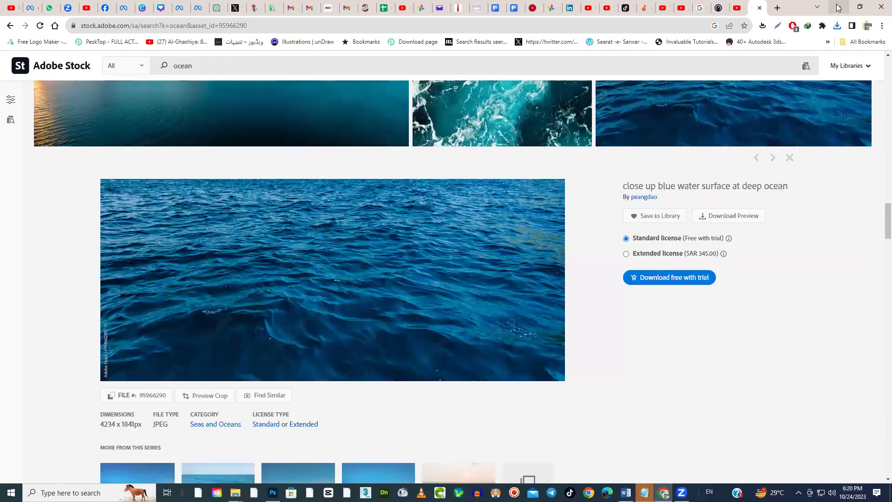
pyautogui.click(839, 7)
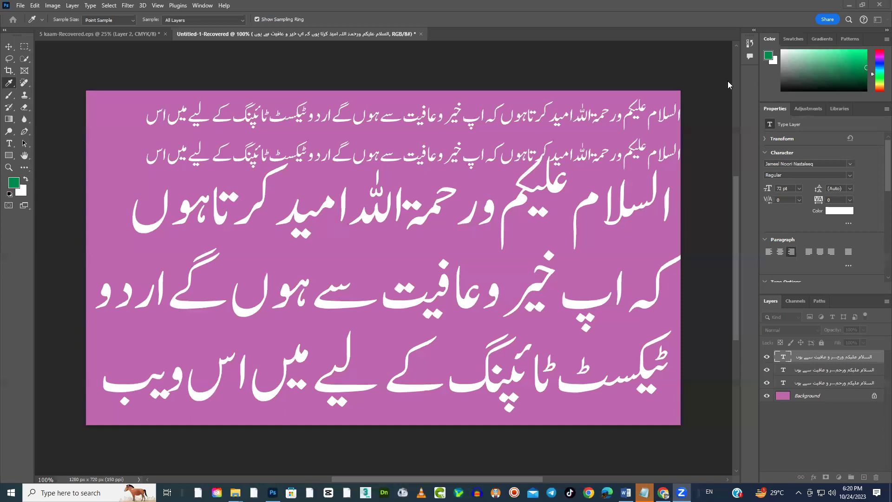
pyautogui.click(849, 5)
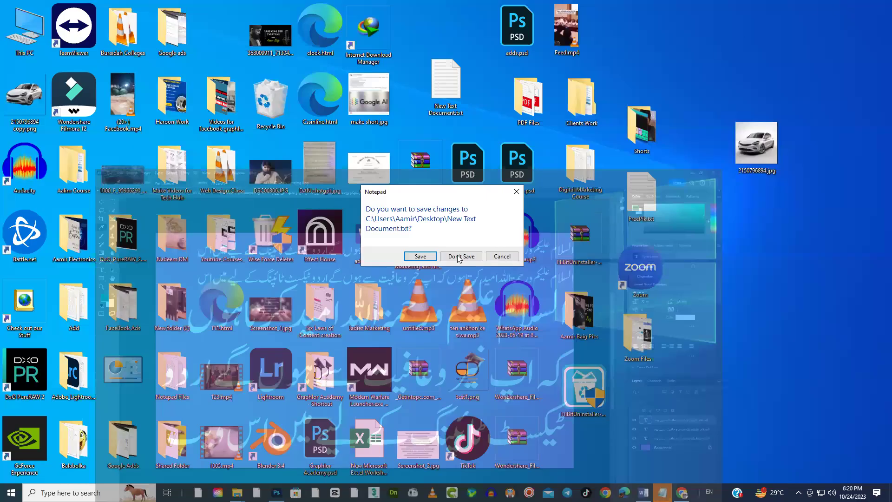
pyautogui.click(503, 256)
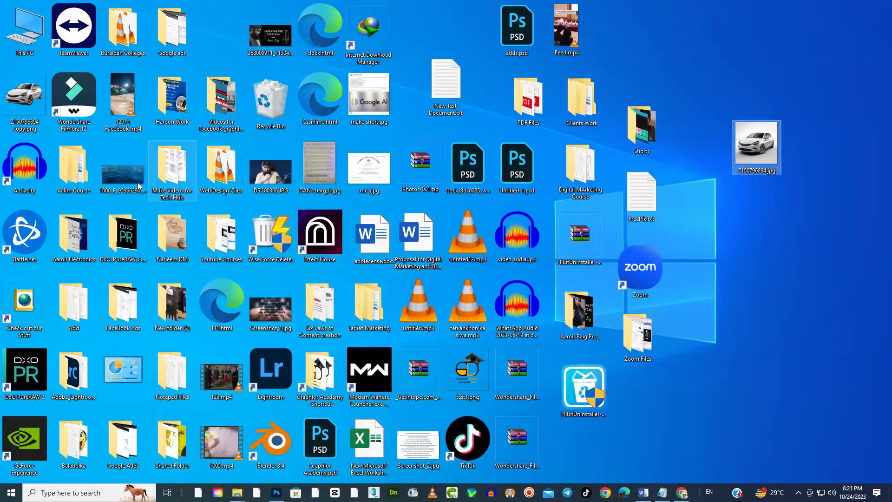
pyautogui.click(107, 179)
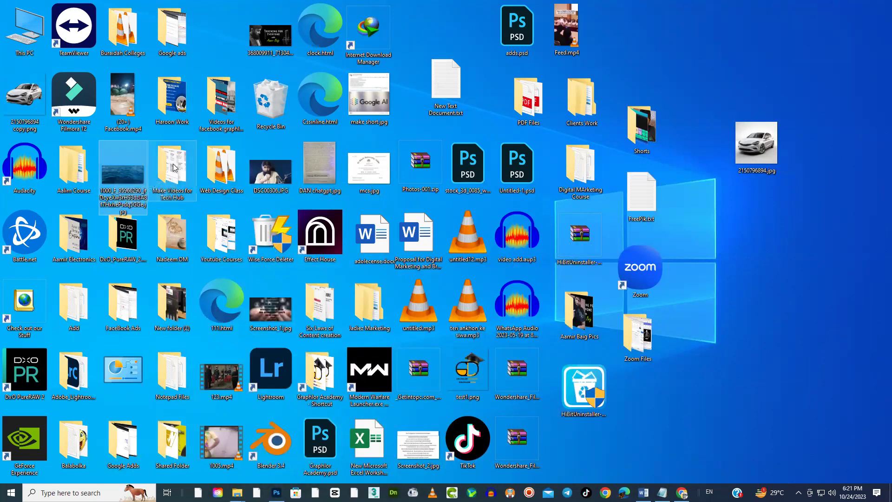
pyautogui.moveTo(135, 183)
pyautogui.mouseDown()
pyautogui.moveTo(252, 135)
pyautogui.moveTo(275, 108)
pyautogui.moveTo(123, 182)
pyautogui.mouseUp()
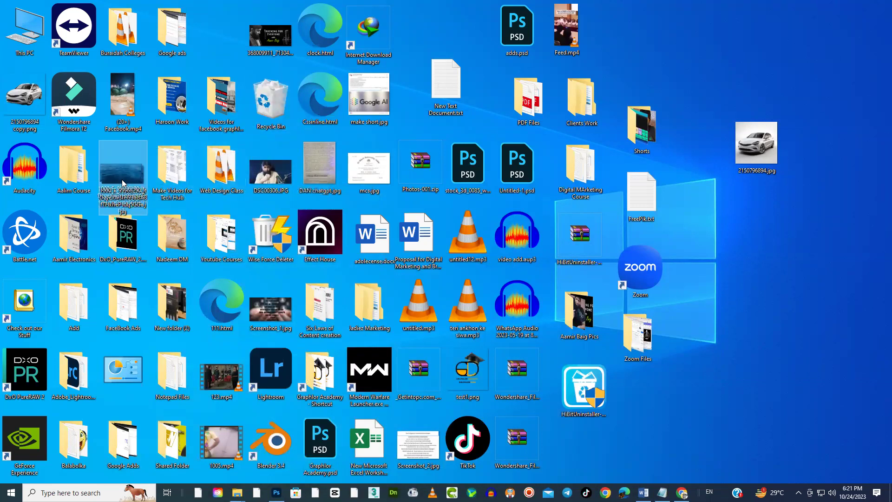
# Switch back to Word and fill the lower rectangle with the saved ocean JPG from the Desktop
pyautogui.click(643, 492)
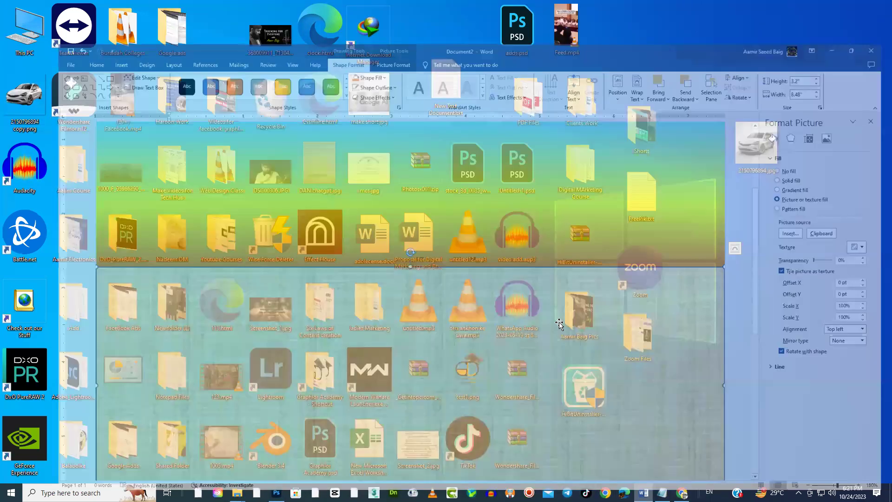
pyautogui.scroll(-5, 501, 379)
pyautogui.scroll(2, 500, 378)
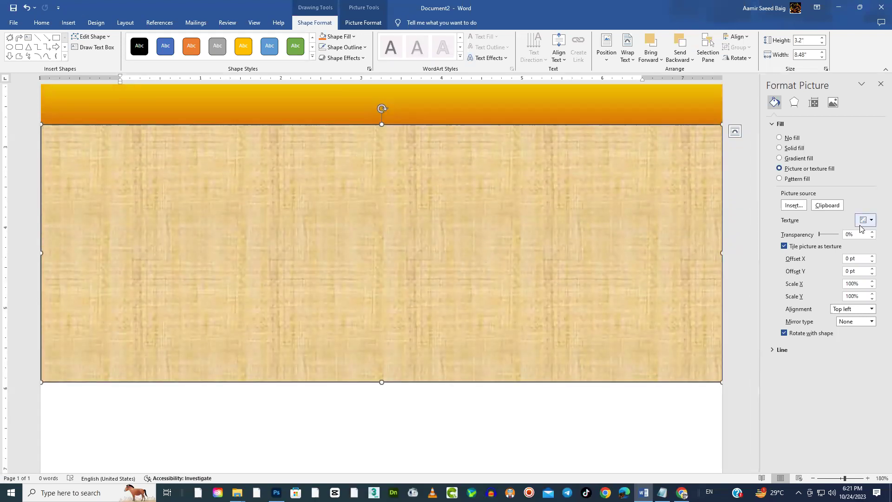
pyautogui.click(794, 205)
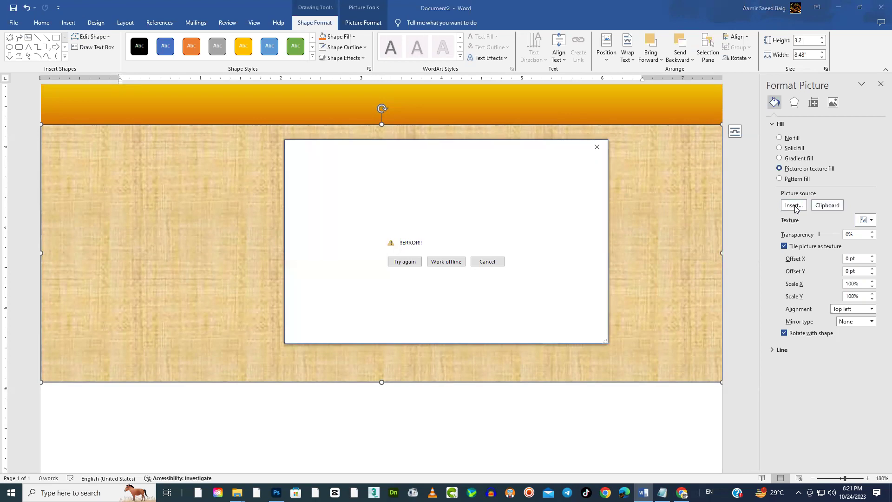
pyautogui.click(453, 262)
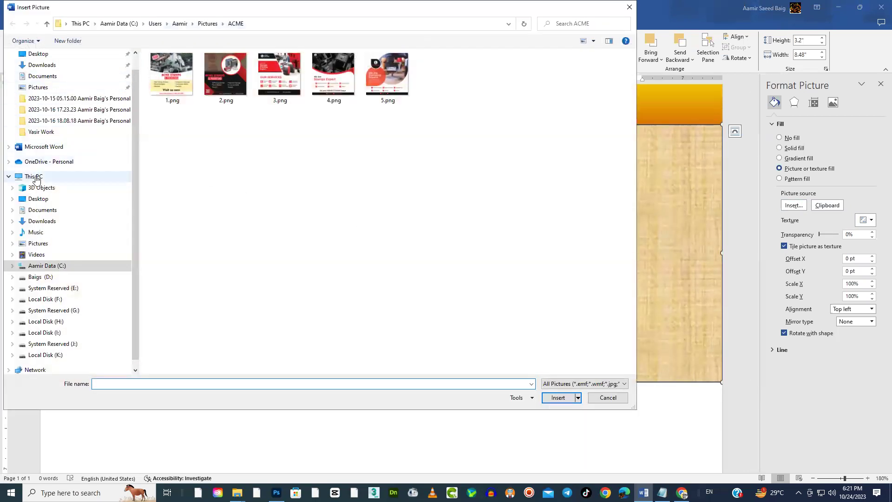
pyautogui.click(39, 199)
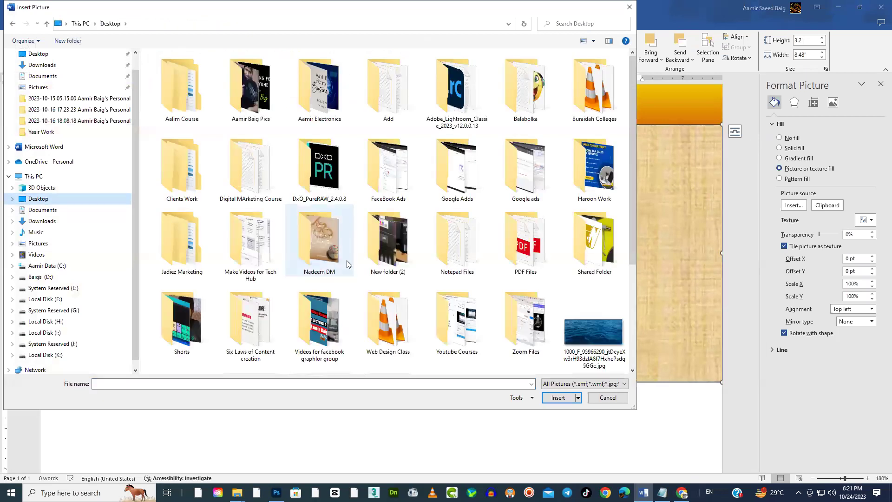
pyautogui.click(599, 338)
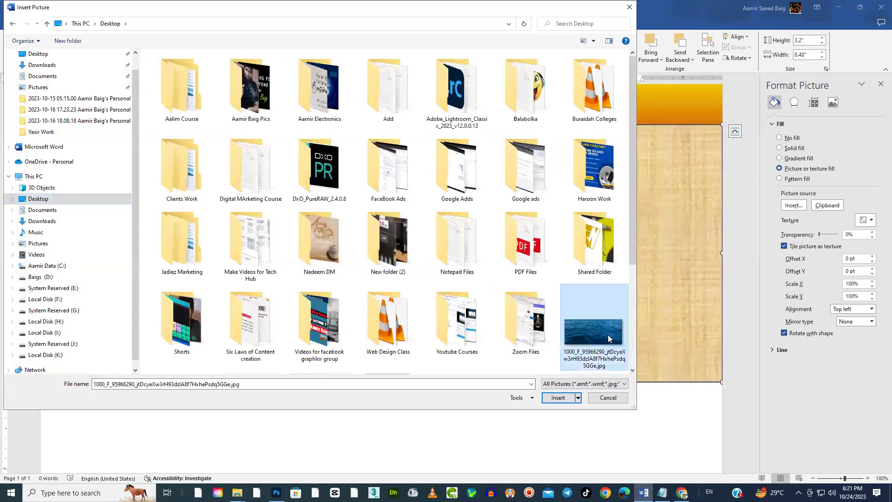
pyautogui.click(554, 401)
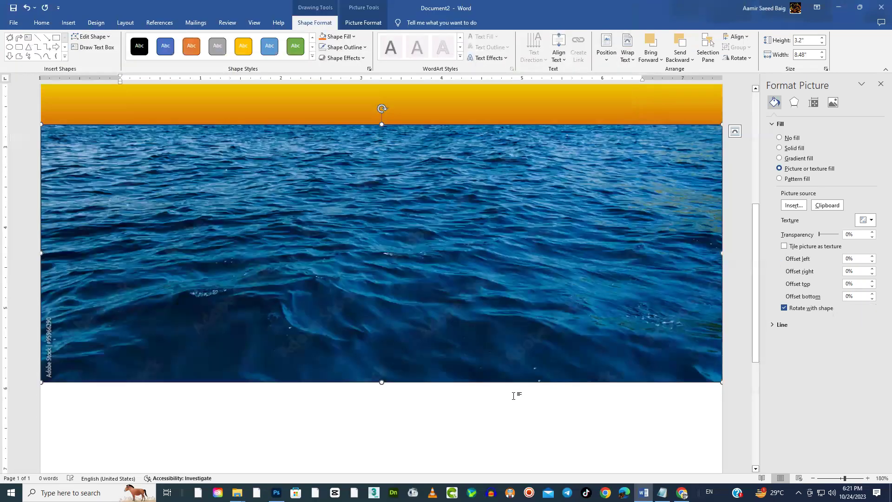
pyautogui.scroll(3, 442, 407)
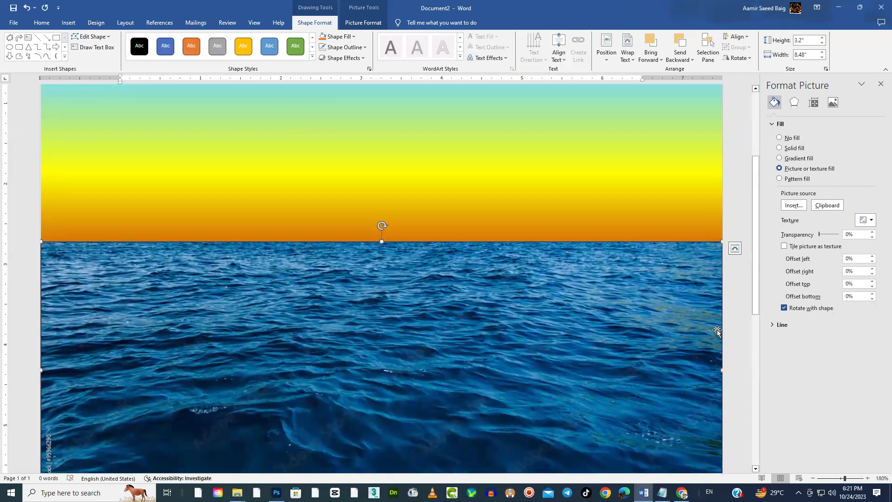
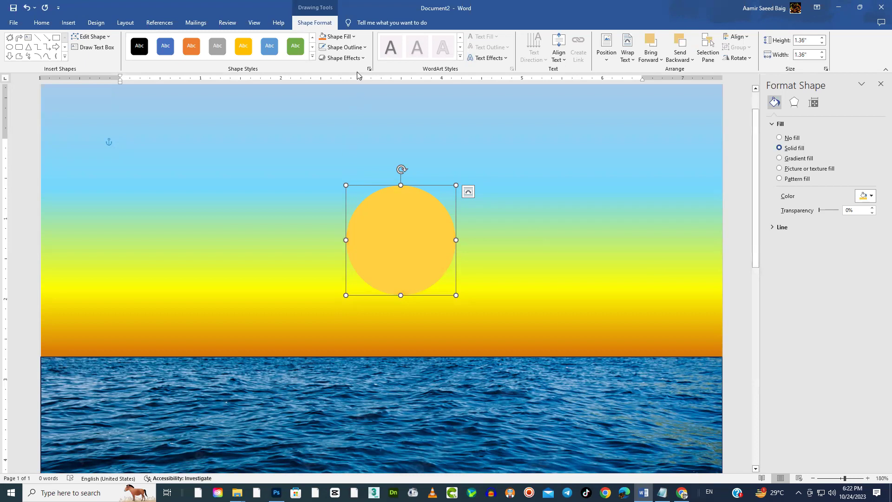
# Apply the third Soft Edges variation to the yellow-orange sun circle and deselect it
pyautogui.click(350, 60)
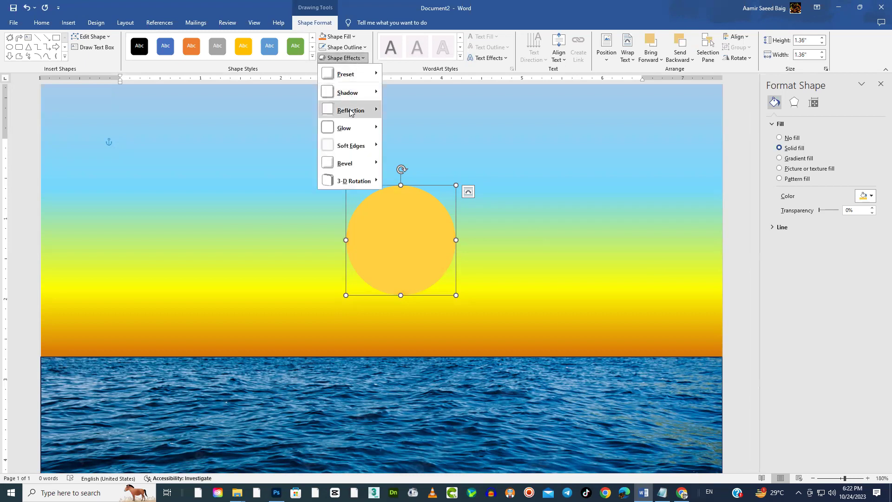
pyautogui.moveTo(367, 145)
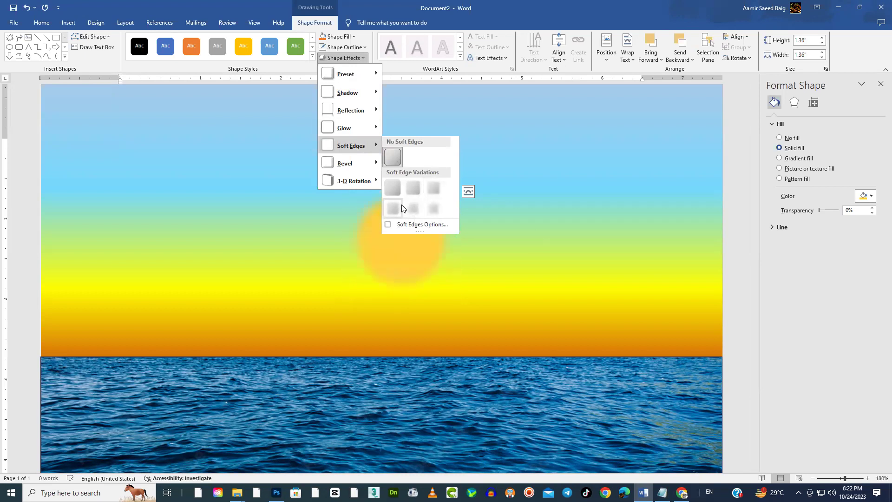
pyautogui.click(427, 188)
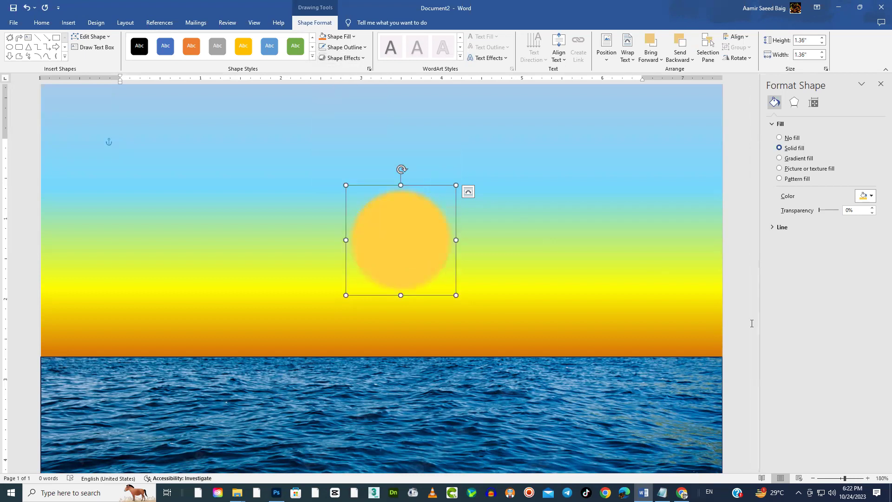
pyautogui.click(636, 204)
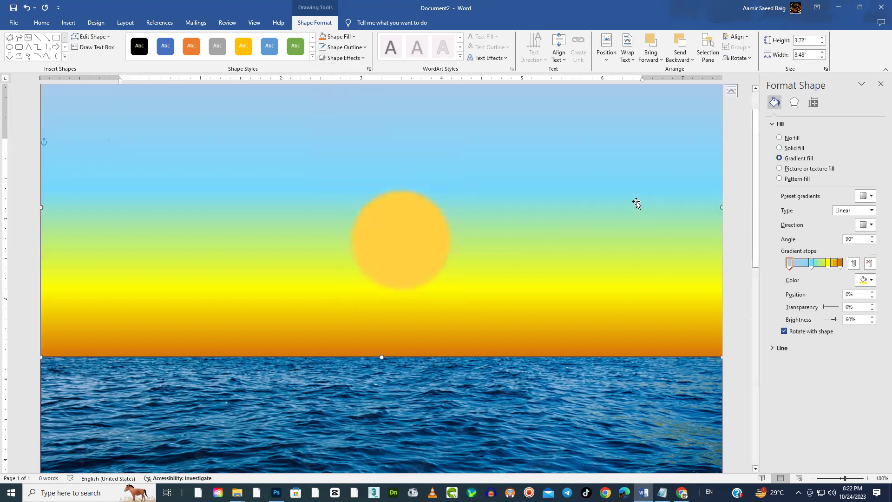
pyautogui.click(730, 198)
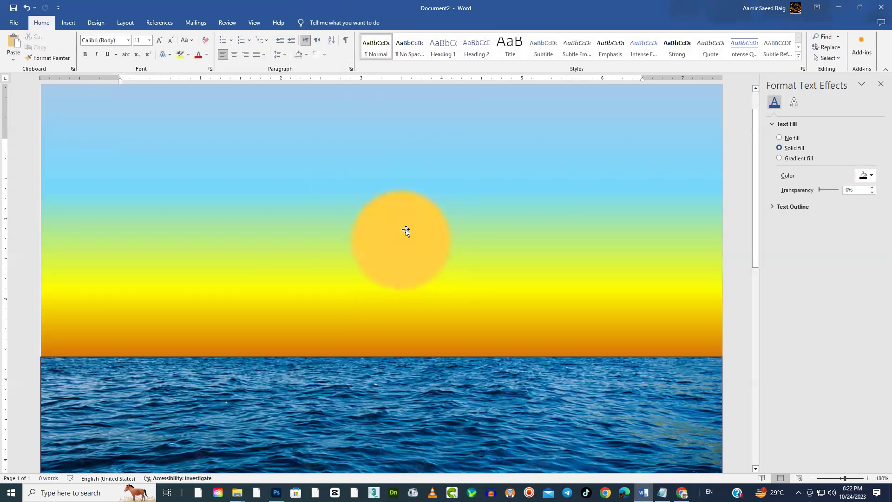
pyautogui.click(406, 231)
pyautogui.click(256, 89)
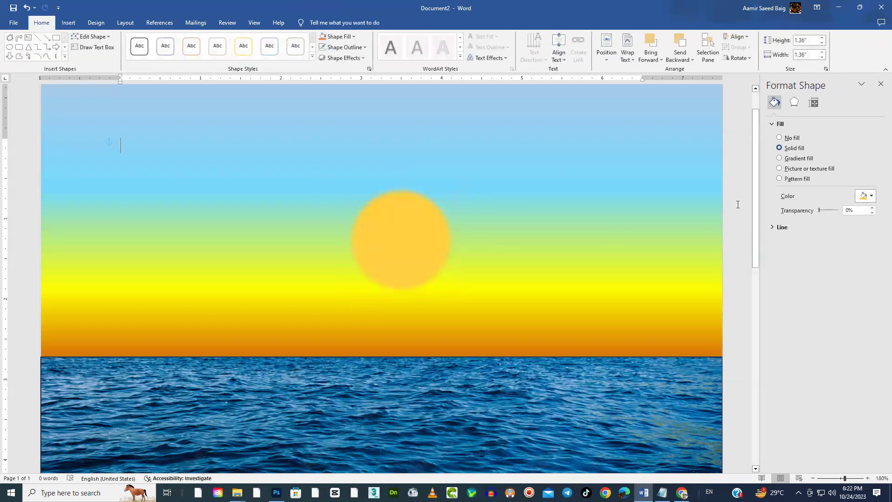
# Draw a cloud shape about 0.61" high and 1.05" wide in the sky left of the sun and fill it grey
pyautogui.click(68, 23)
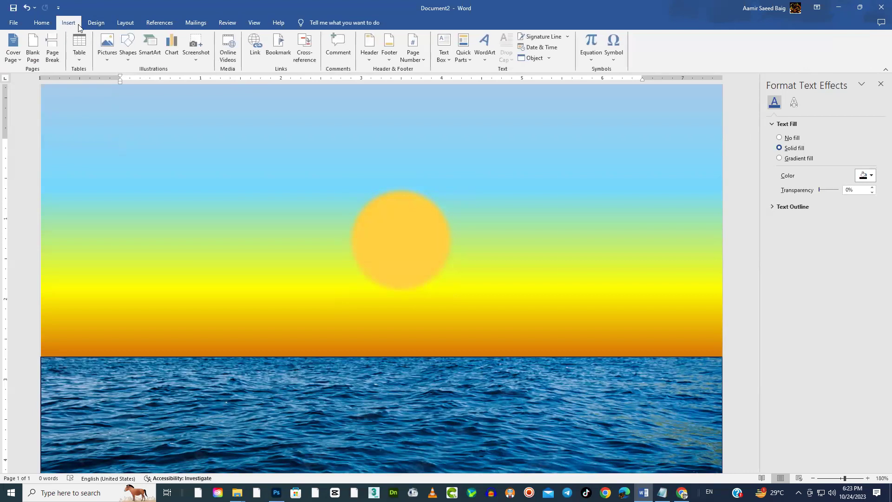
pyautogui.click(132, 61)
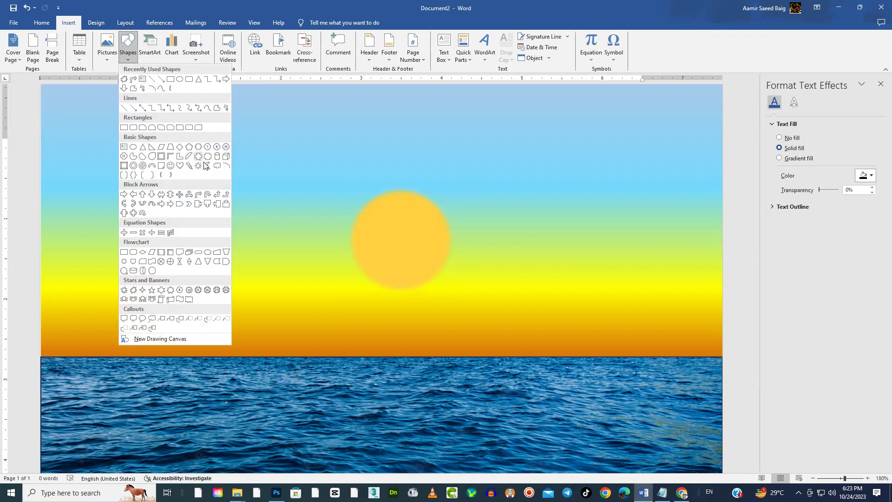
pyautogui.click(216, 172)
pyautogui.moveTo(135, 158); pyautogui.dragTo(221, 208)
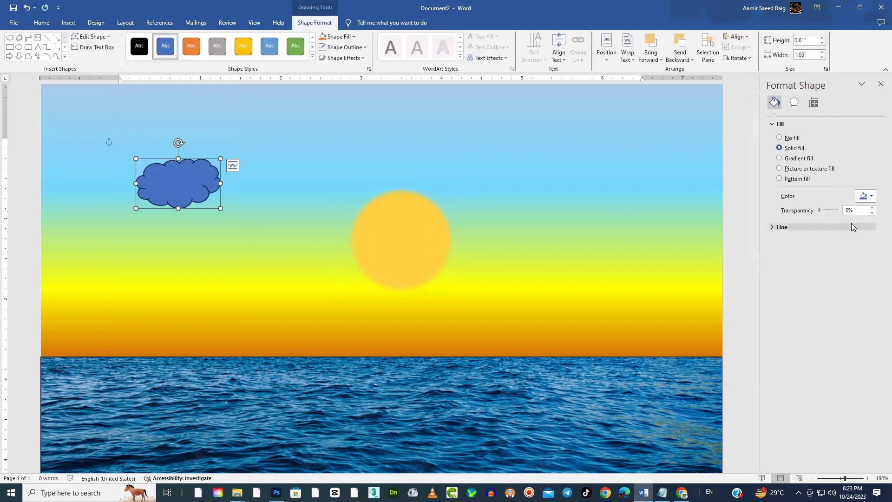
pyautogui.click(863, 201)
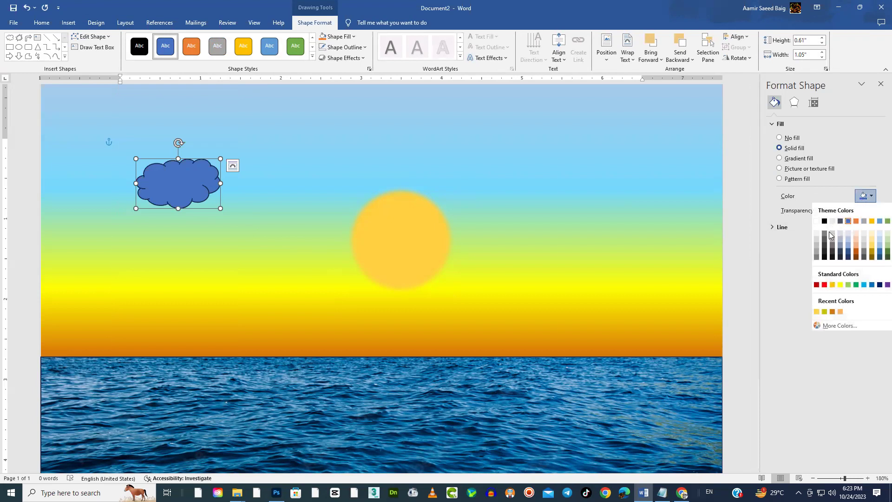
pyautogui.click(831, 239)
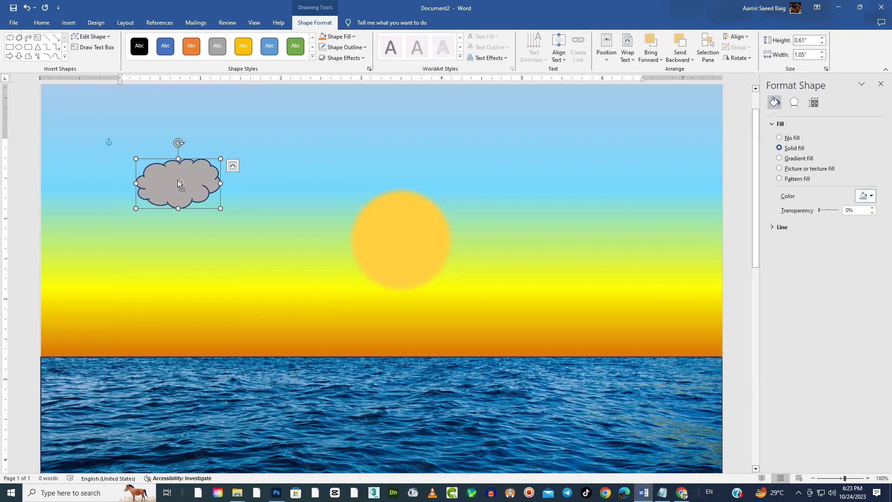
# Duplicate the grey cloud, shrink the copy to about 0.4" high and 0.68" wide, and place it beside the original
pyautogui.moveTo(178, 179); pyautogui.dragTo(265, 204)
pyautogui.moveTo(301, 229); pyautogui.dragTo(263, 201)
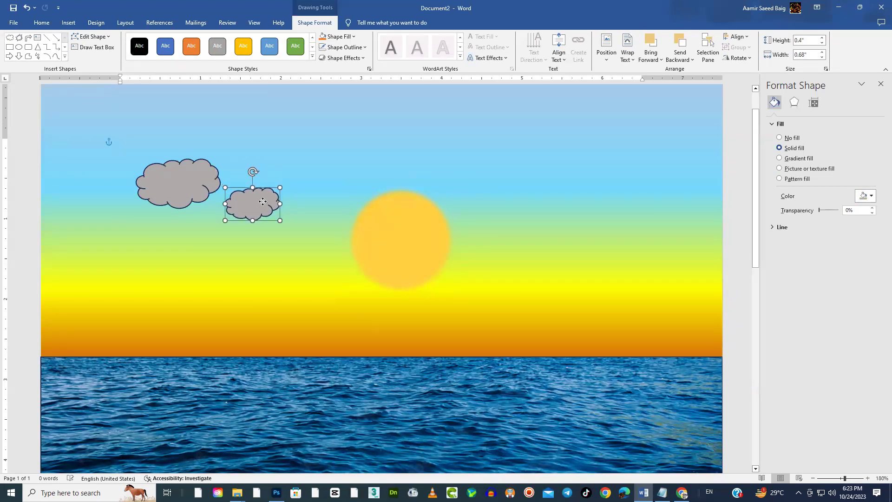
pyautogui.moveTo(263, 201); pyautogui.dragTo(263, 202)
# Enlarge the first cloud to about 0.92" high and 1.69" wide and place another cloud copy right of the sun
pyautogui.click(198, 196)
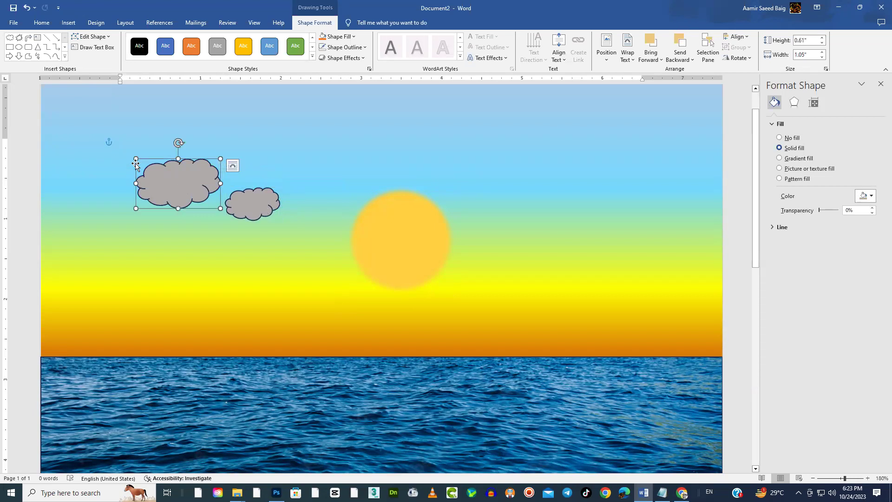
pyautogui.moveTo(125, 153); pyautogui.dragTo(83, 133)
pyautogui.moveTo(255, 204); pyautogui.dragTo(637, 208)
pyautogui.hotkey('ctrl', 'v')
# Remove the outline from the large cloud left of the sun and from the small cloud beside it
pyautogui.click(182, 169)
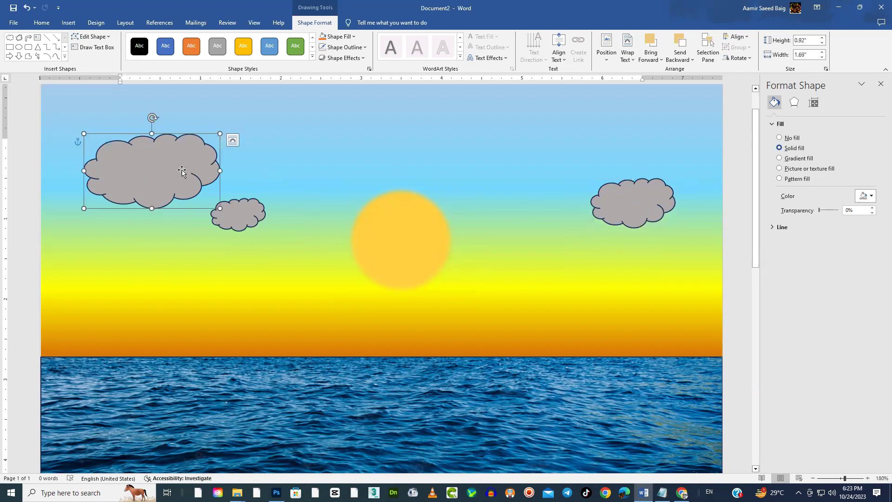
pyautogui.click(356, 48)
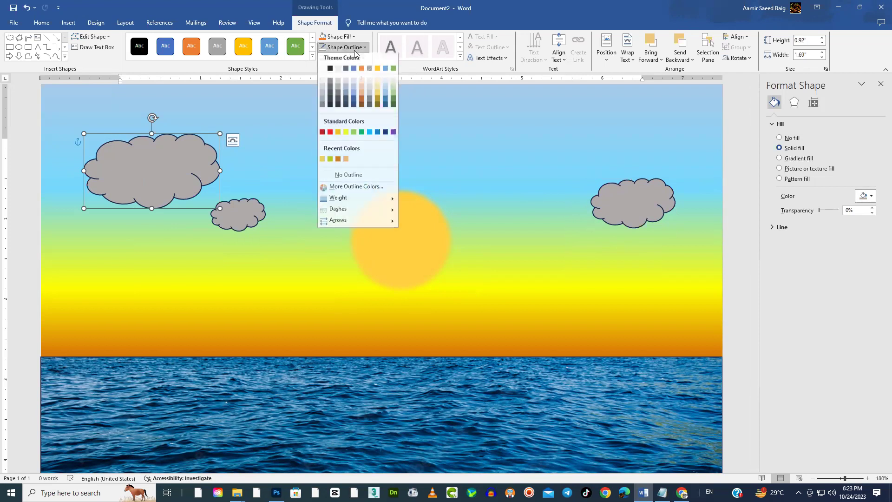
pyautogui.click(337, 178)
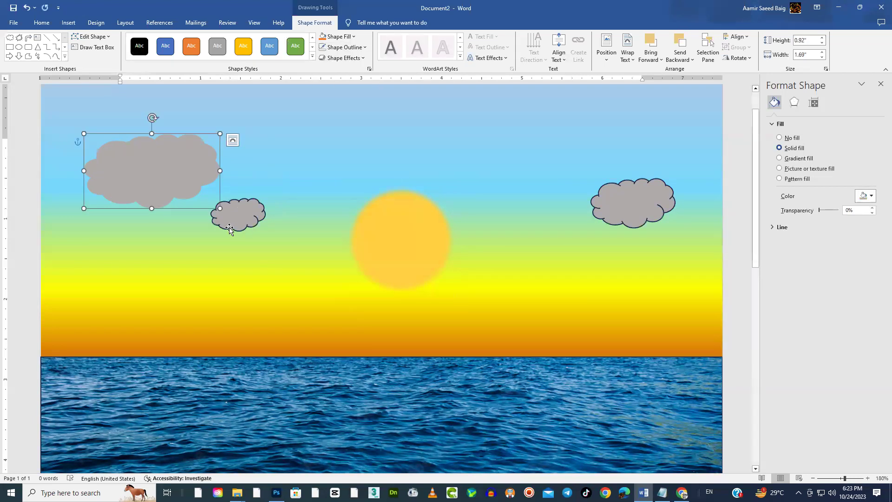
pyautogui.click(231, 212)
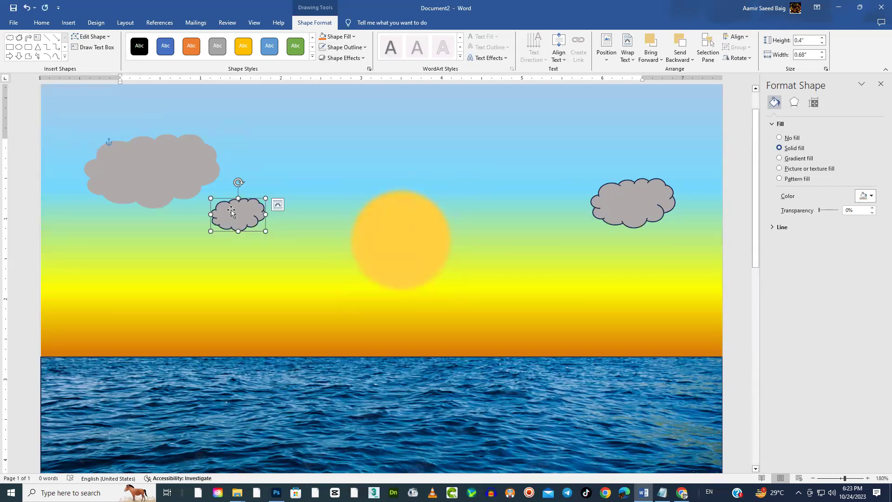
pyautogui.click(359, 48)
pyautogui.click(364, 178)
# Give the large cloud left of the sun a black outline and the small cloud beside it a blue outline
pyautogui.click(647, 204)
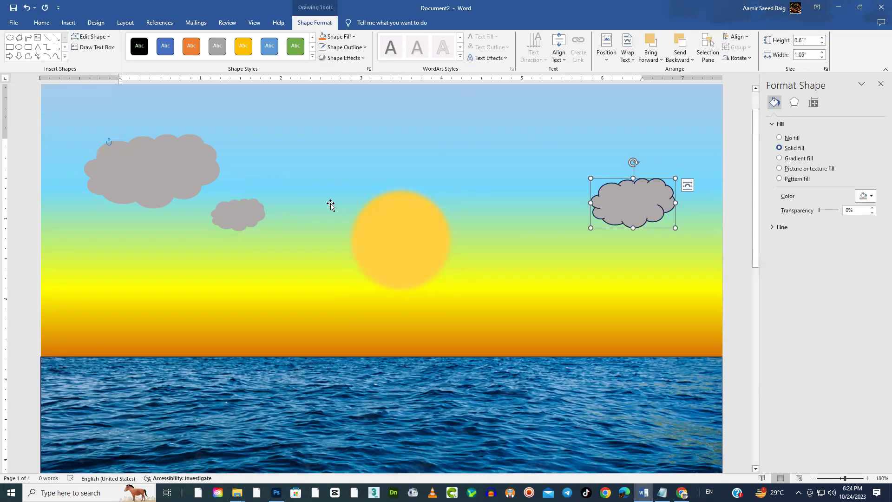
pyautogui.click(179, 157)
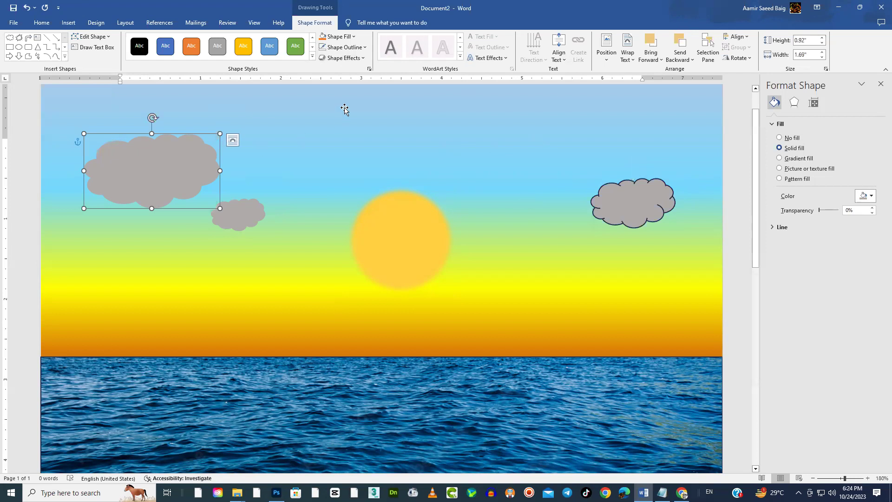
pyautogui.click(355, 50)
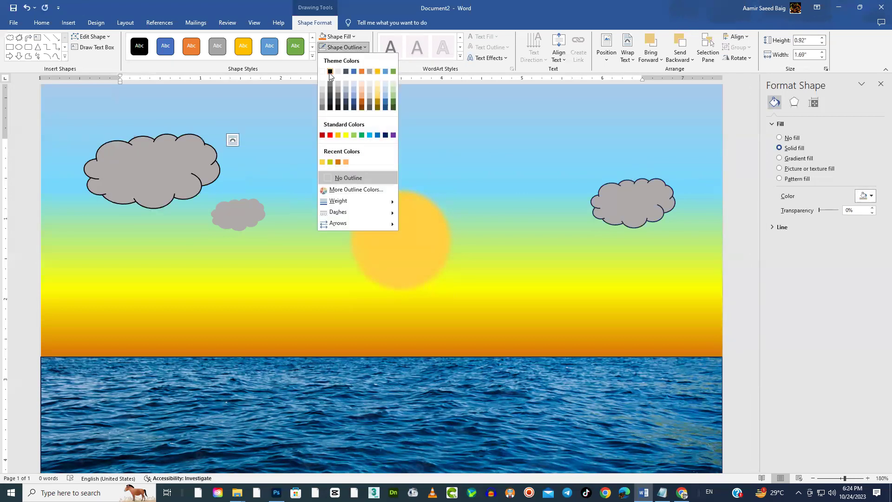
pyautogui.click(329, 72)
pyautogui.click(246, 210)
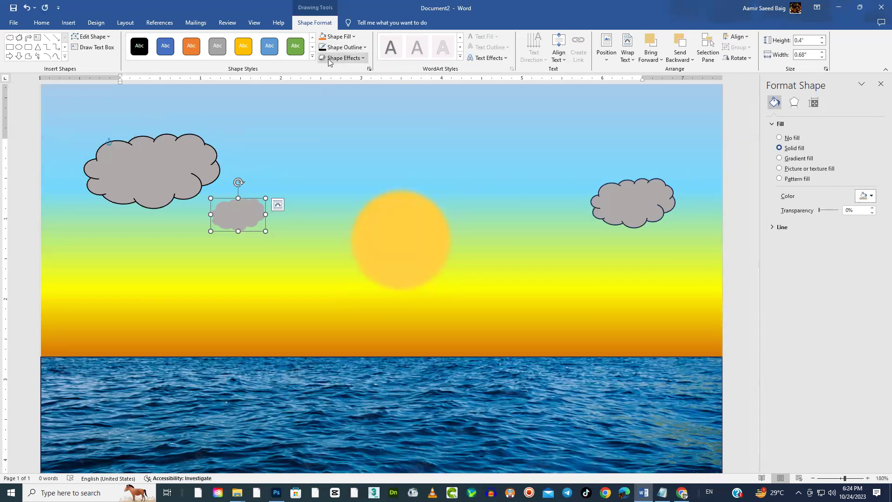
pyautogui.click(338, 50)
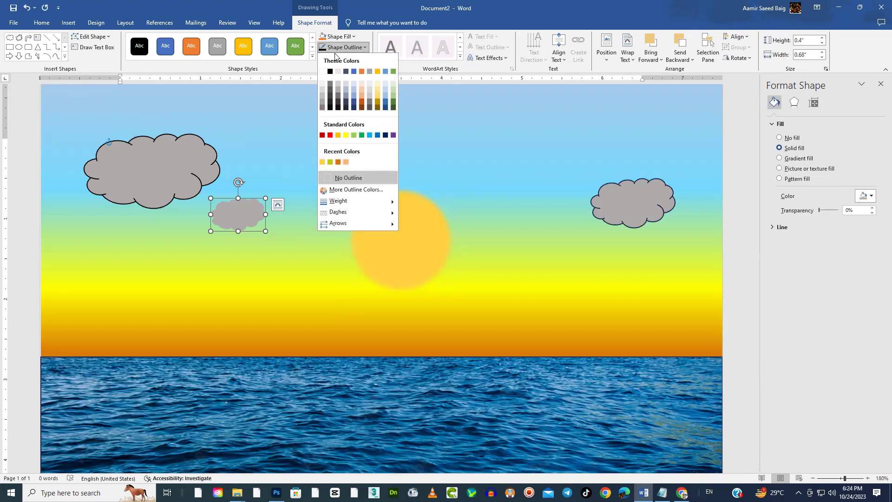
pyautogui.click(355, 71)
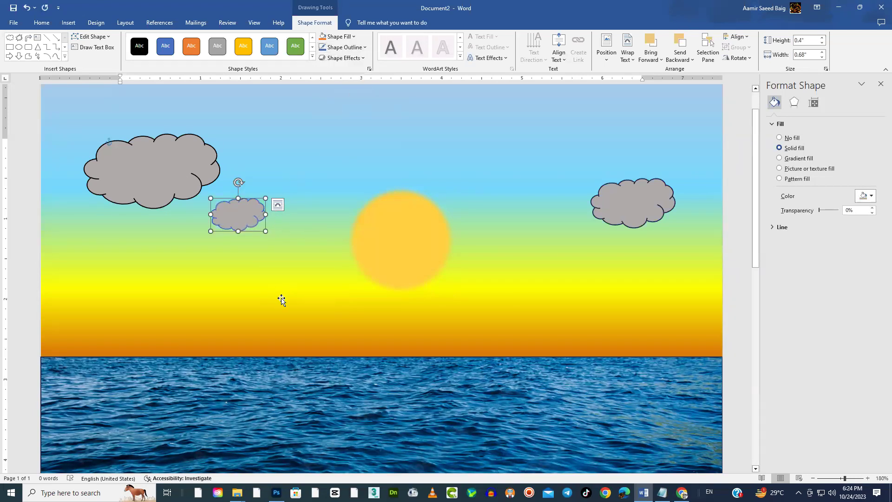
# Preview the Soft Edges variations on the large cloud left of the sun, and set the cloud to no outline
pyautogui.scroll(-3, 281, 300)
pyautogui.scroll(1, 291, 299)
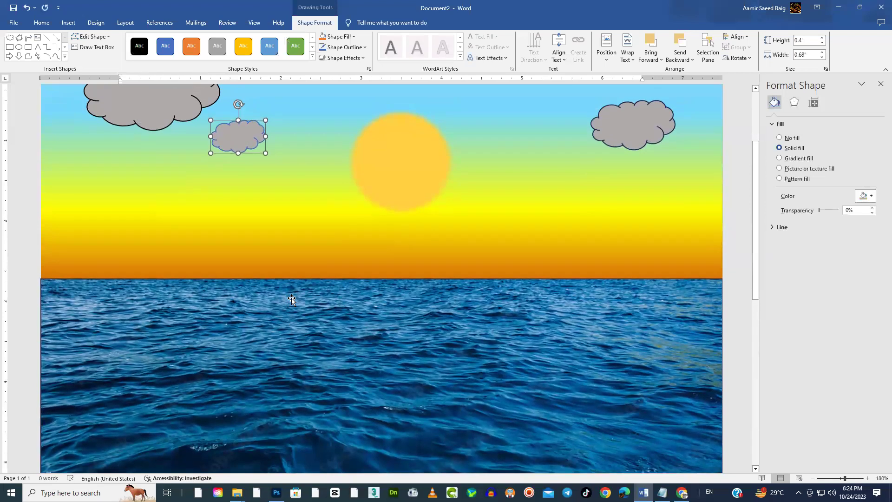
pyautogui.scroll(2, 292, 299)
pyautogui.click(176, 164)
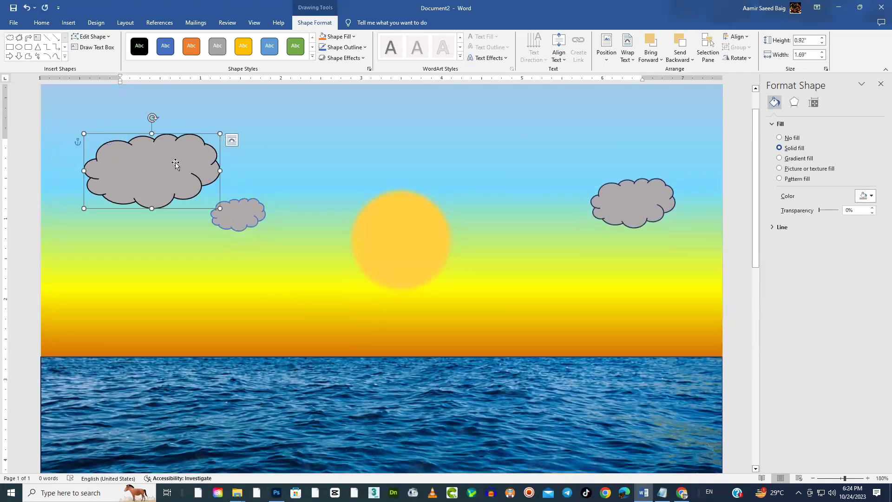
pyautogui.click(343, 57)
pyautogui.moveTo(353, 149)
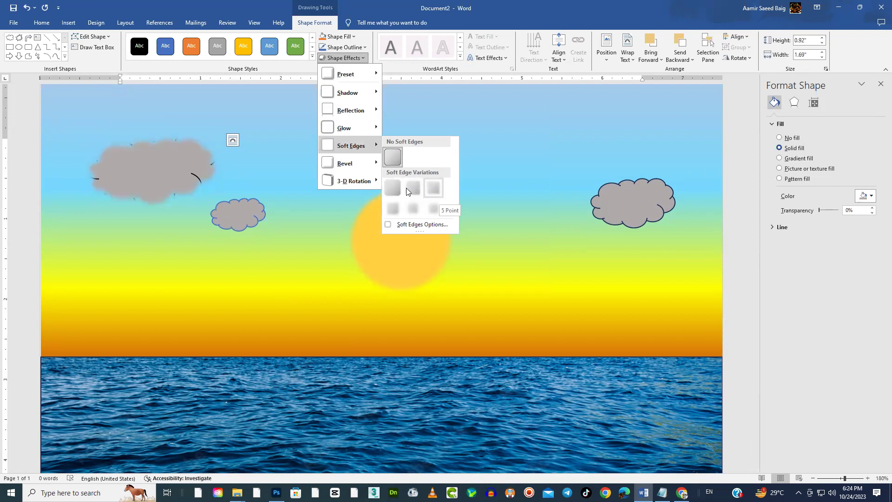
pyautogui.click(349, 47)
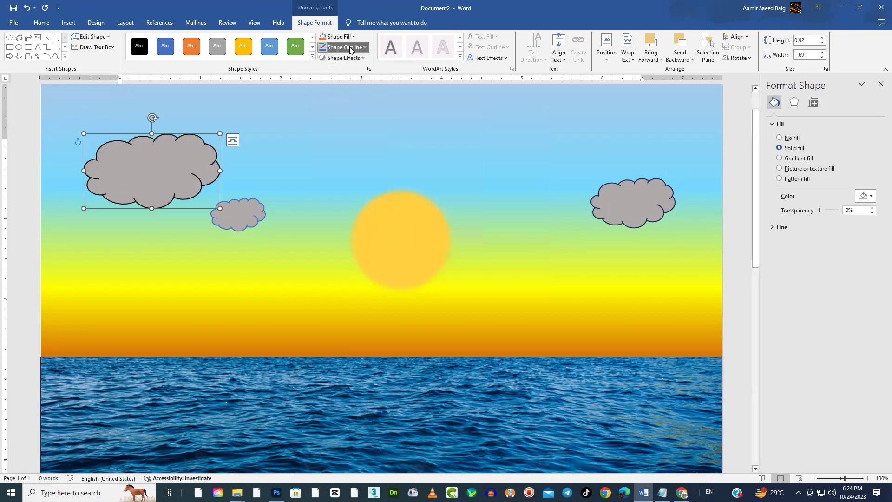
pyautogui.click(350, 47)
pyautogui.click(345, 180)
pyautogui.click(203, 174)
pyautogui.click(68, 23)
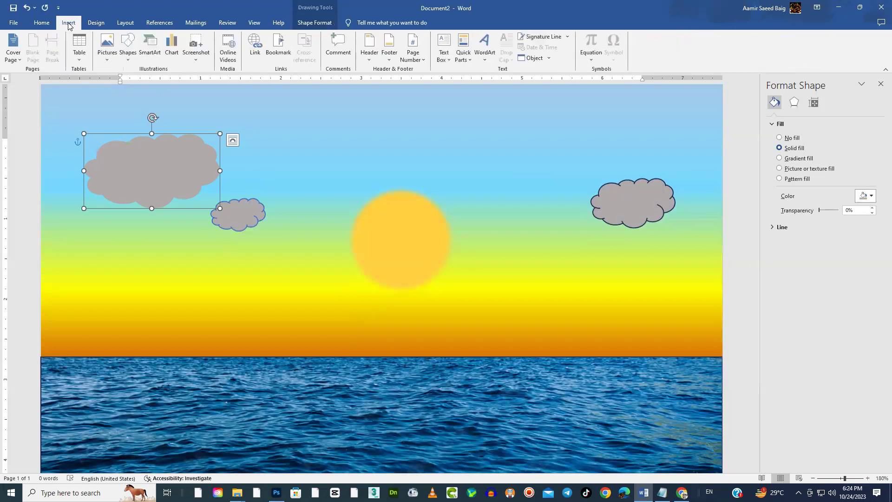
pyautogui.click(128, 53)
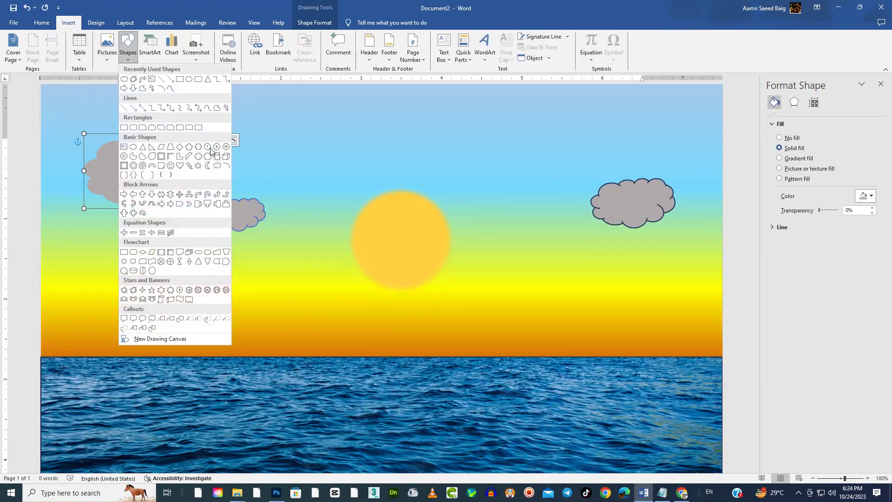
pyautogui.click(656, 48)
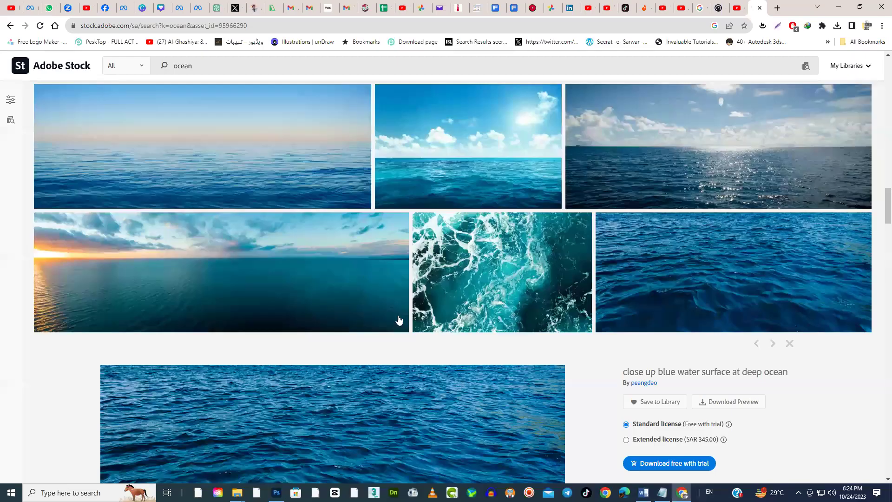
# Browse the ocean results on Adobe Stock in the browser and open the image "Colorful sunset over ocean on Maldives"
pyautogui.scroll(5, 399, 320)
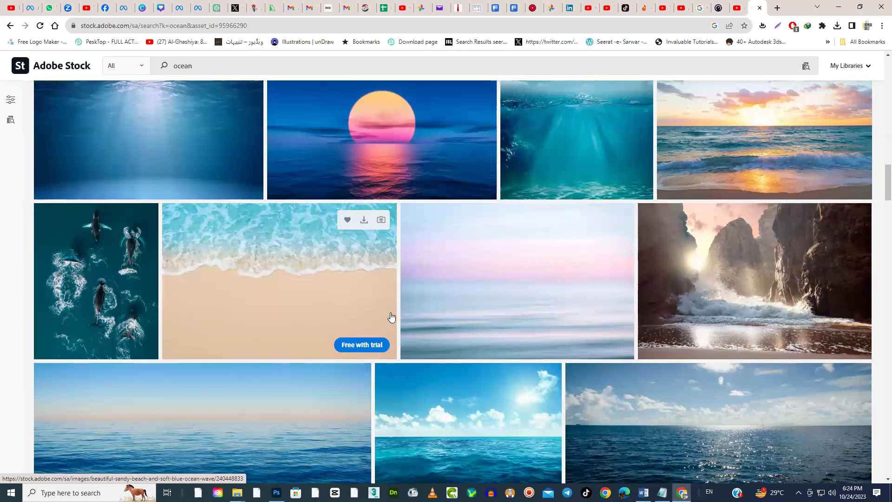
pyautogui.scroll(7, 390, 315)
pyautogui.scroll(6, 285, 168)
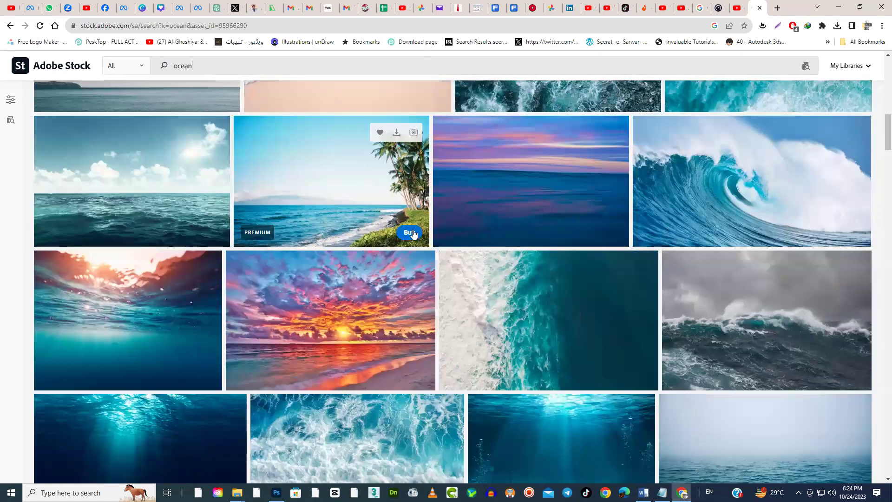
pyautogui.scroll(5, 369, 259)
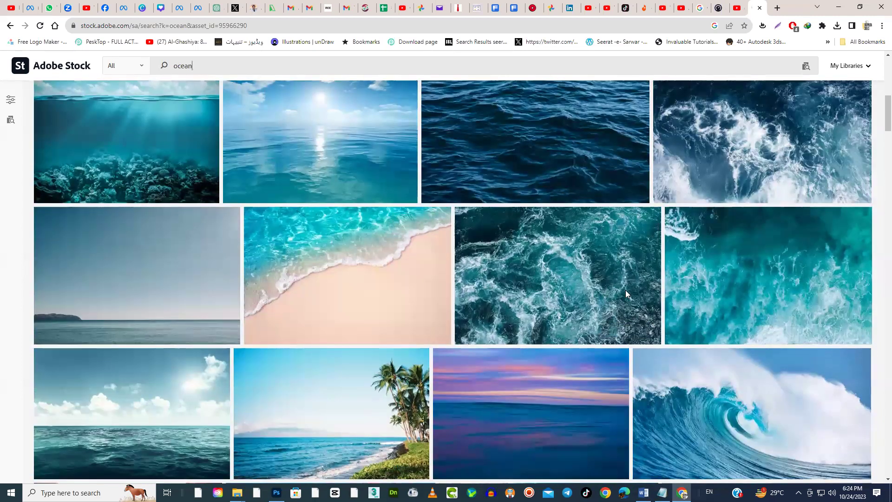
pyautogui.scroll(-8, 339, 238)
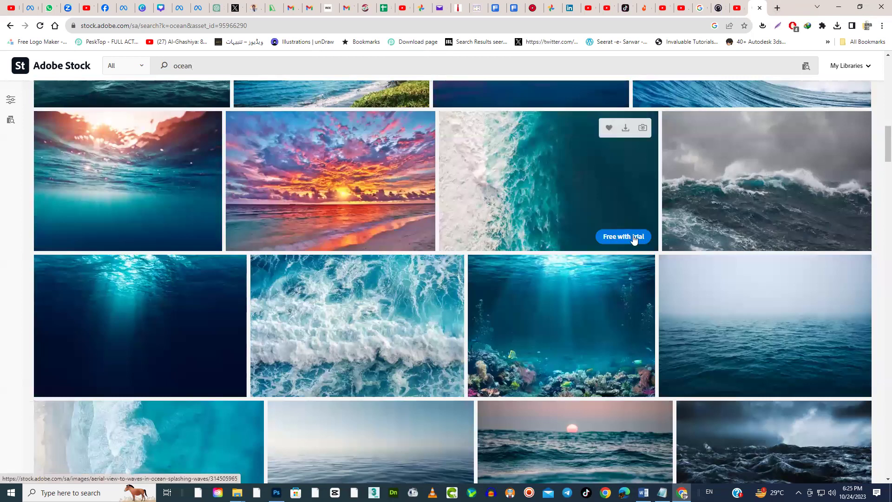
pyautogui.scroll(-1, 424, 254)
pyautogui.scroll(2, 363, 281)
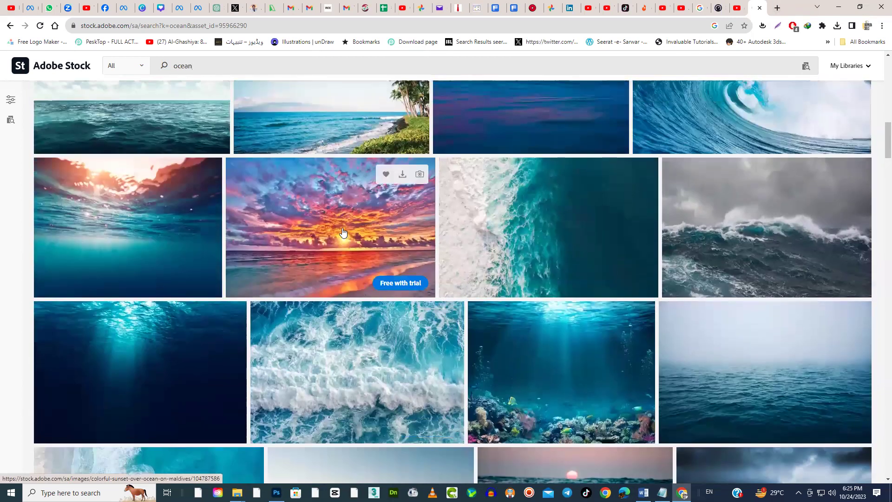
pyautogui.click(342, 228)
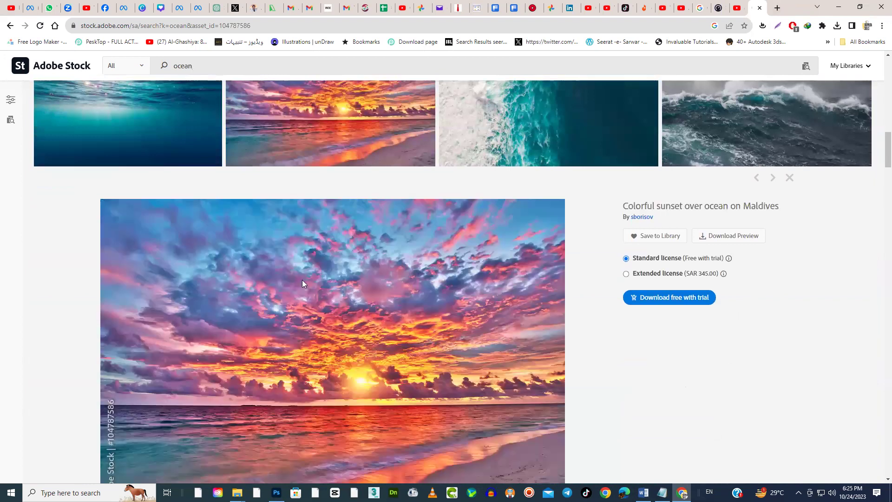
pyautogui.scroll(-2, 306, 282)
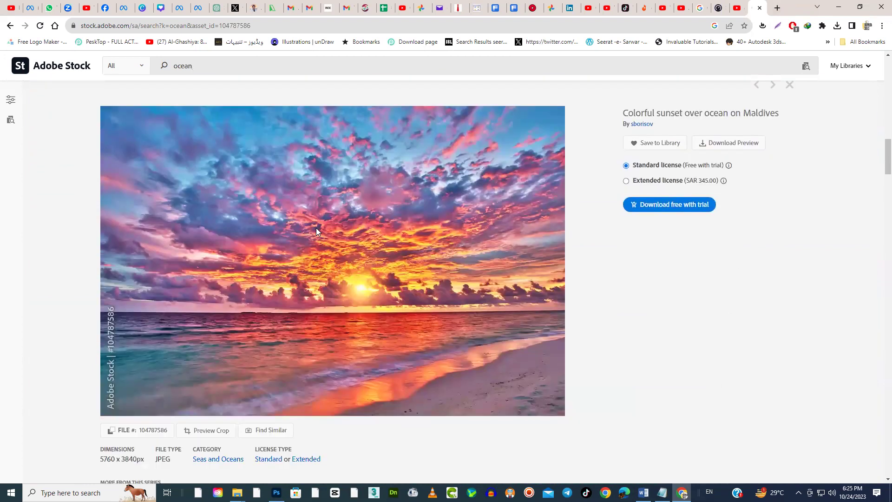
# Save the Maldives sunset preview image to the Desktop as a JPG file
pyautogui.rightClick(353, 217)
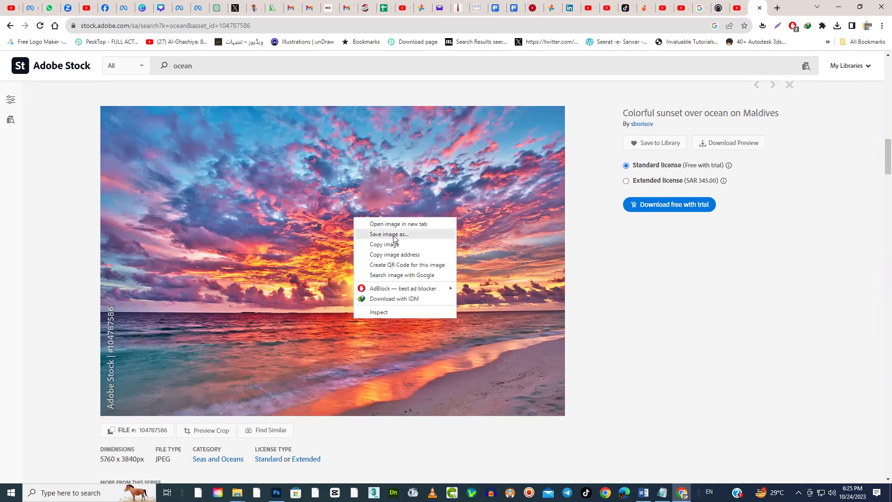
pyautogui.click(394, 234)
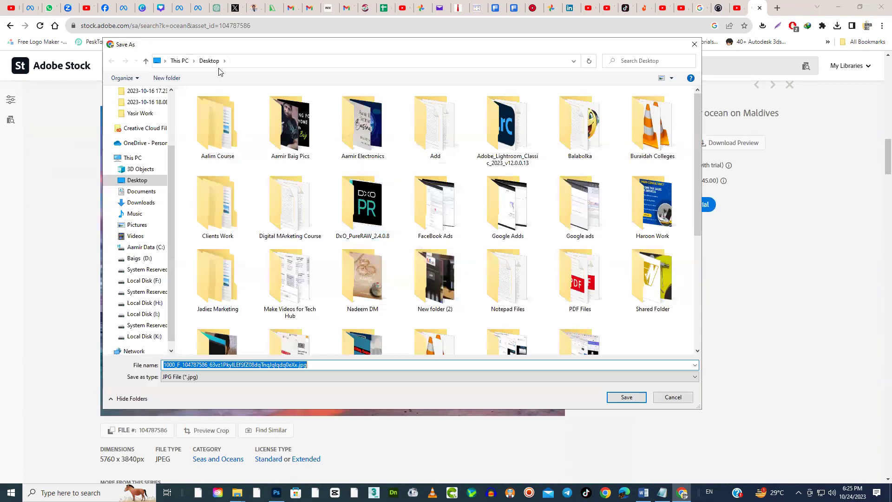
pyautogui.scroll(-3, 398, 258)
pyautogui.click(618, 400)
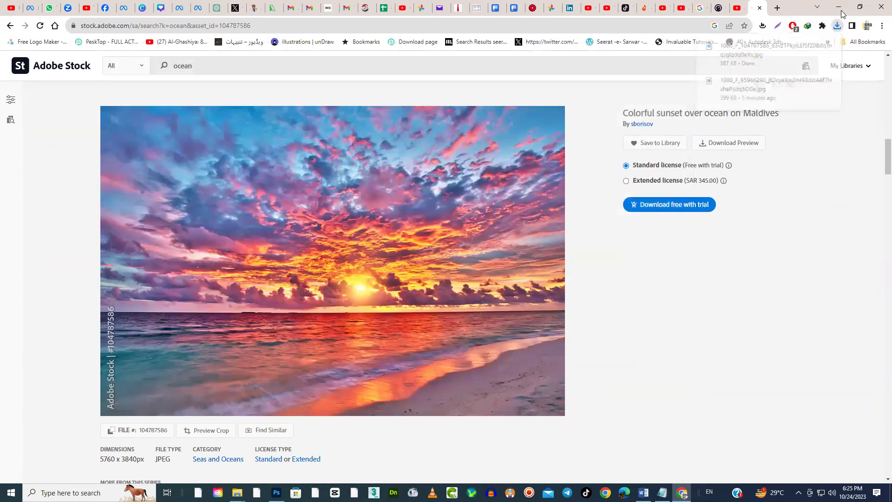
# Locate the saved sunset image on the Windows desktop and switch back to the Word document
pyautogui.click(839, 6)
pyautogui.click(839, 7)
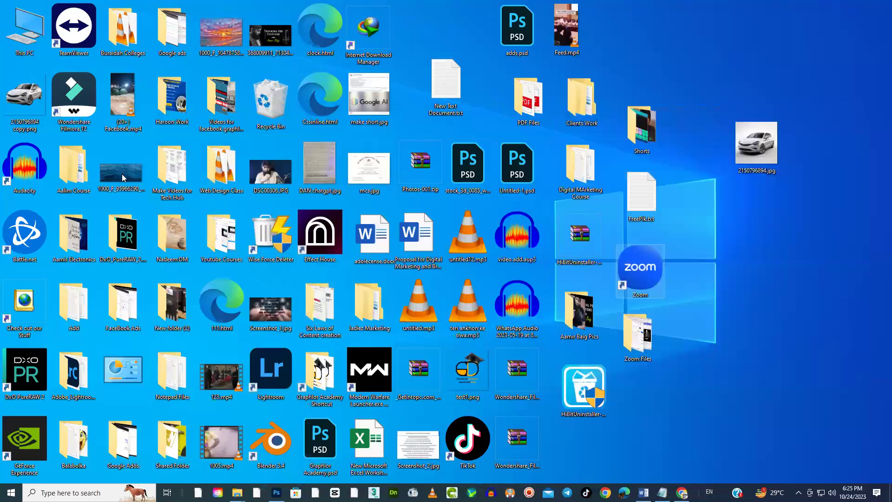
pyautogui.click(214, 31)
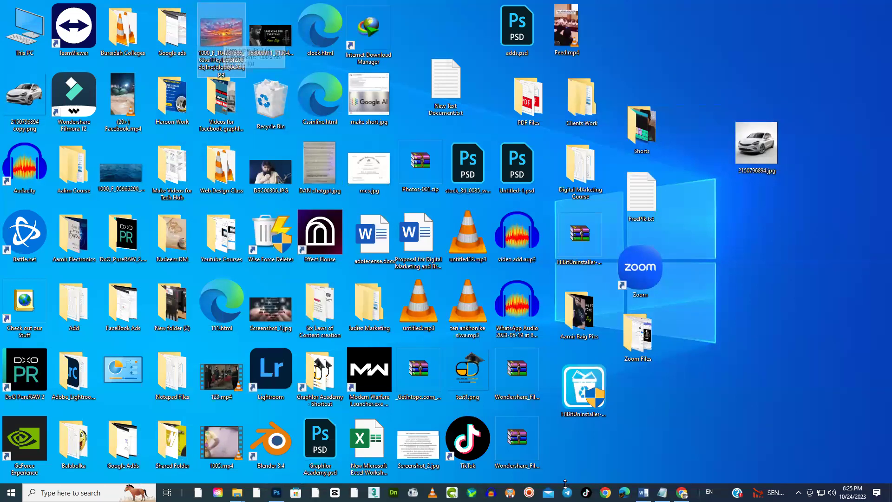
pyautogui.click(644, 492)
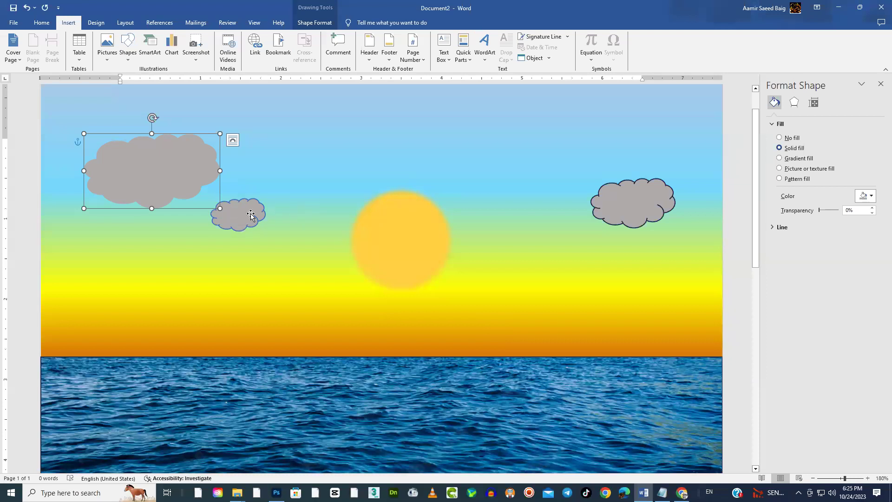
# Remove the outline from the small cloud left of the sun and from the cloud right of the sun
pyautogui.click(246, 213)
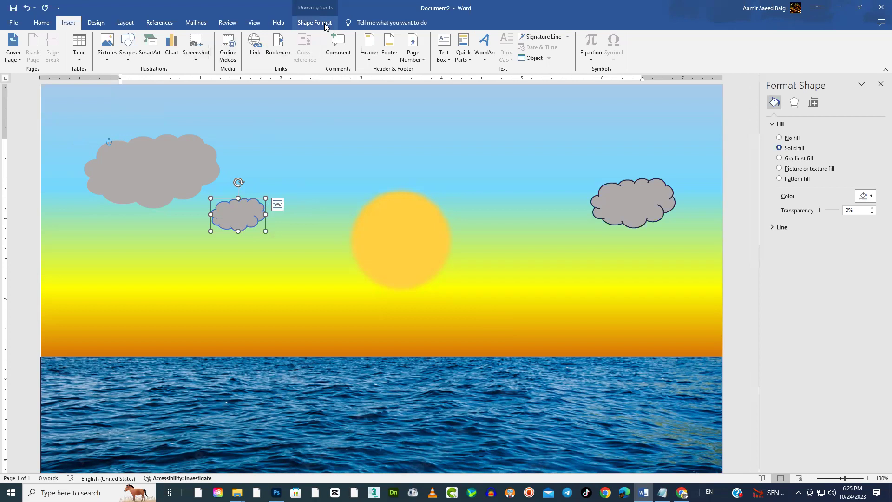
pyautogui.click(330, 23)
pyautogui.click(363, 48)
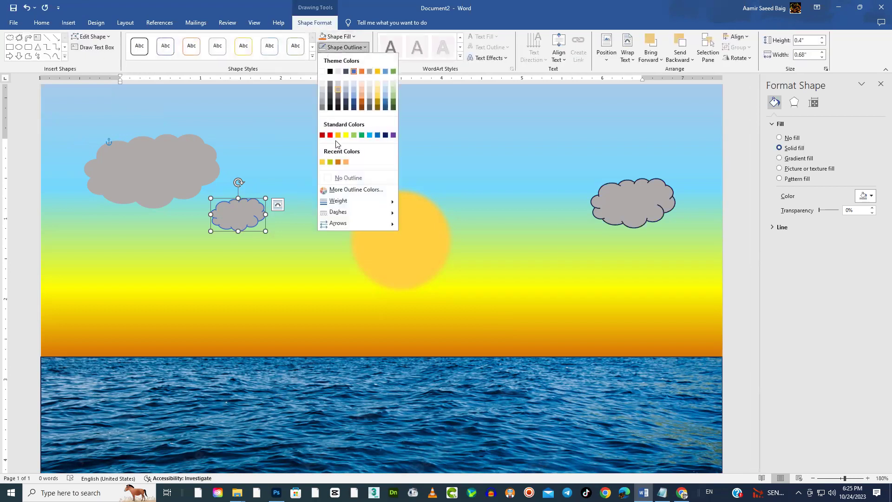
pyautogui.click(340, 179)
pyautogui.click(622, 197)
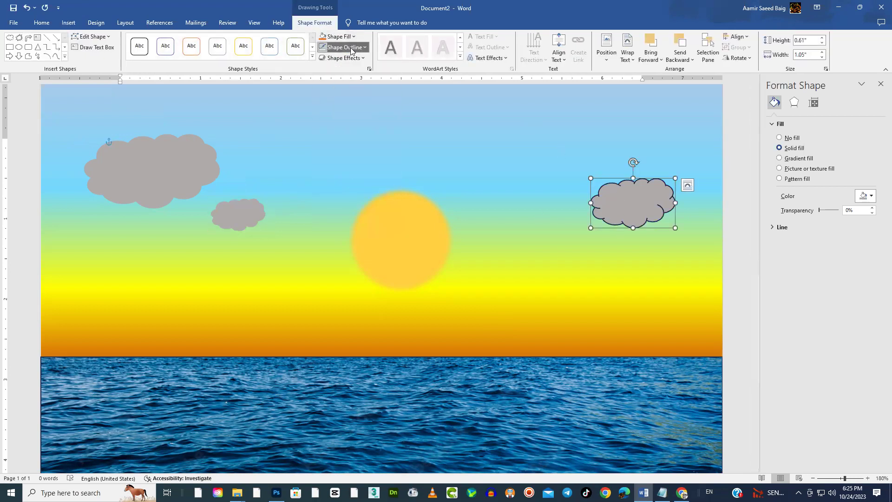
pyautogui.click(350, 47)
pyautogui.click(351, 178)
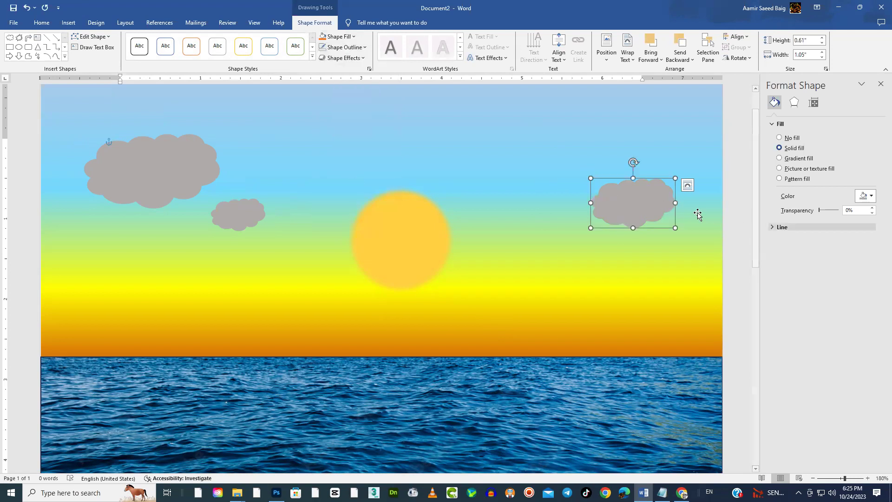
# Fill the cloud right of the sun with a darker grey and the small cloud left of the sun with a lighter grey
pyautogui.click(872, 196)
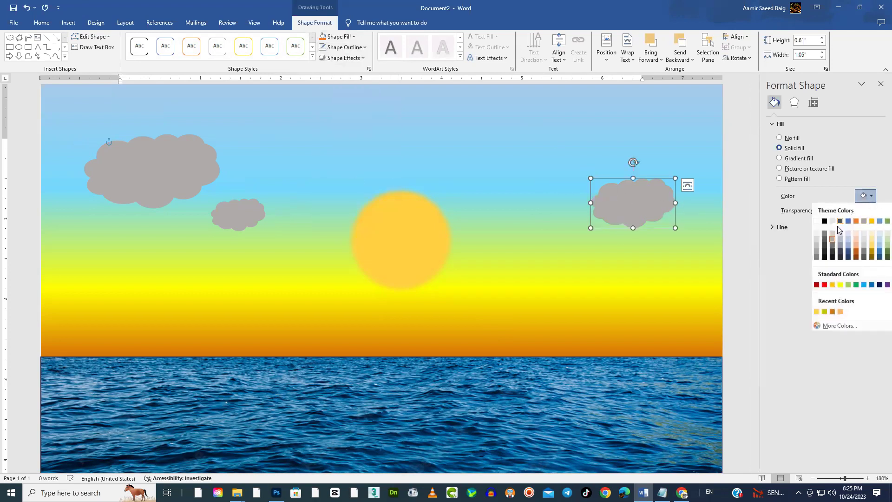
pyautogui.click(833, 246)
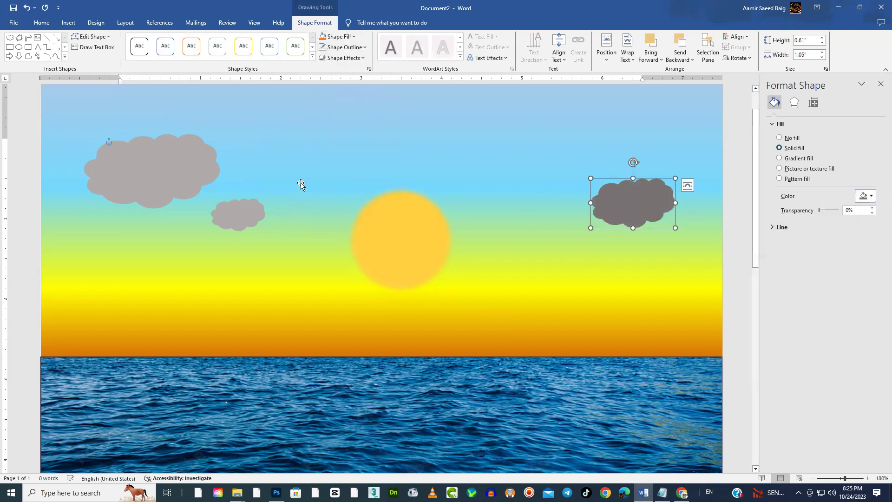
pyautogui.click(243, 212)
pyautogui.click(869, 199)
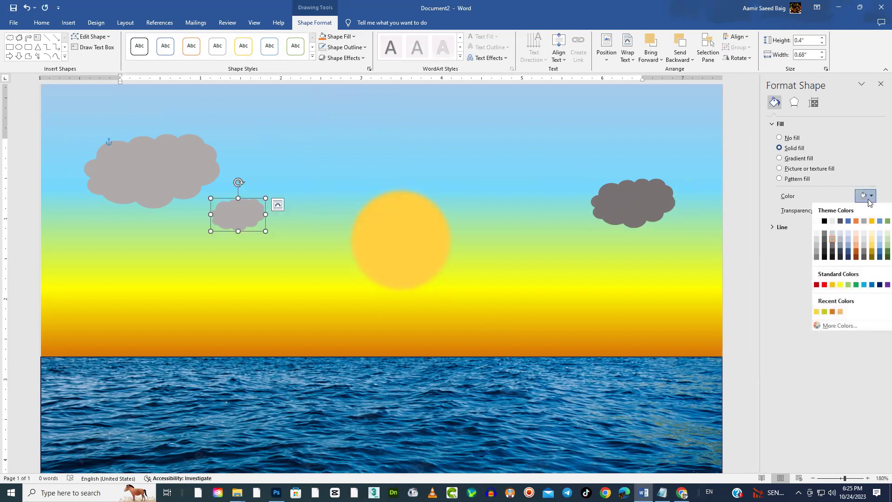
pyautogui.click(833, 232)
# Apply the third soft-edge variation to the large cloud left of the sun
pyautogui.click(188, 171)
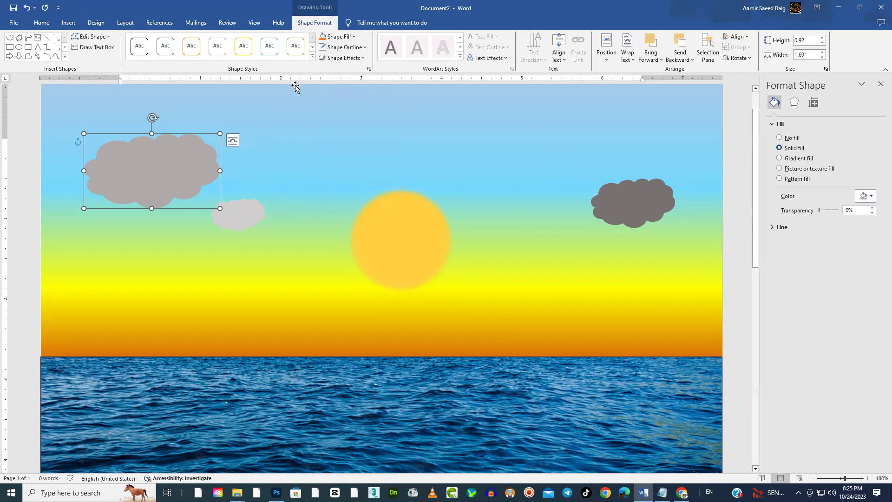
pyautogui.click(344, 57)
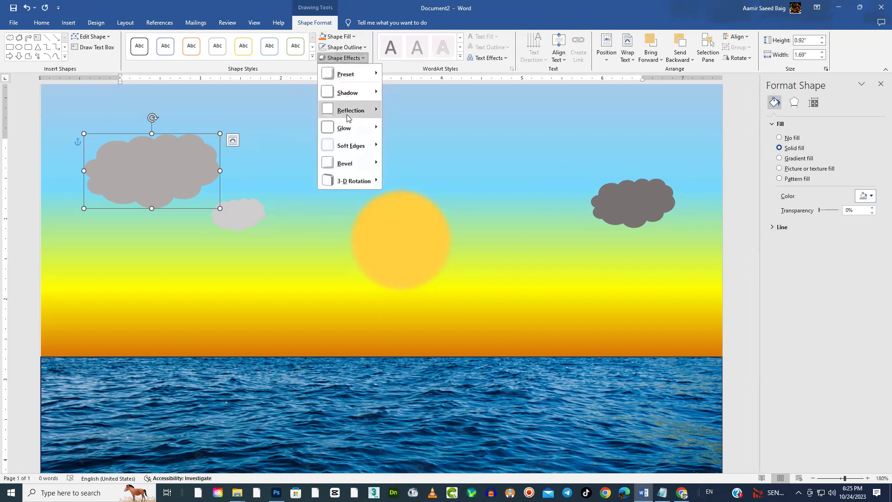
pyautogui.moveTo(354, 145)
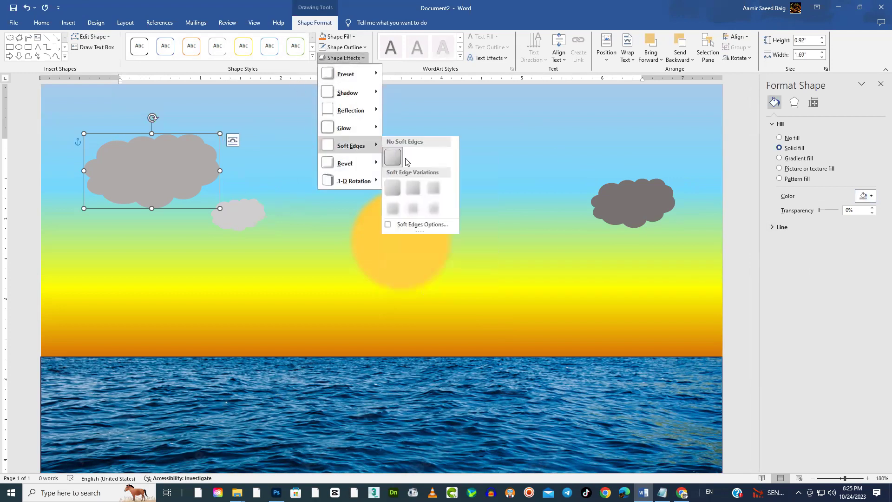
pyautogui.click(434, 191)
# Apply the fourth soft-edge variation to the small light cloud and move it onto the lower part of the large cloud
pyautogui.click(253, 215)
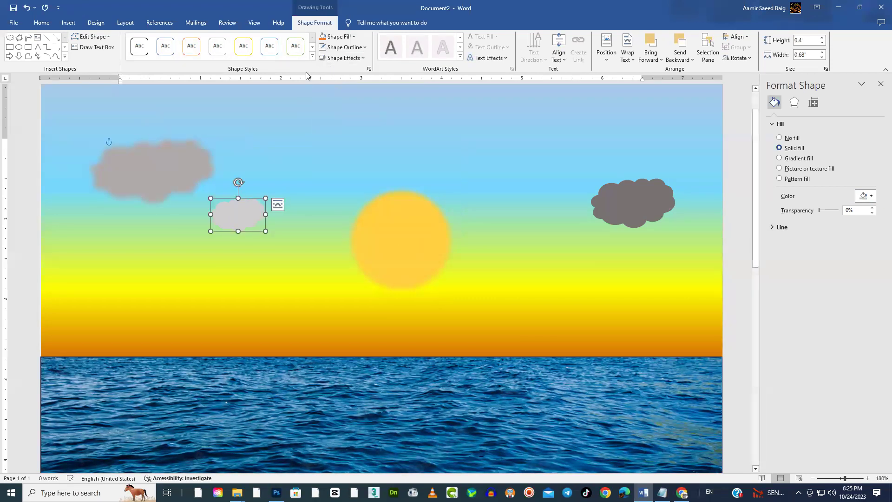
pyautogui.click(364, 59)
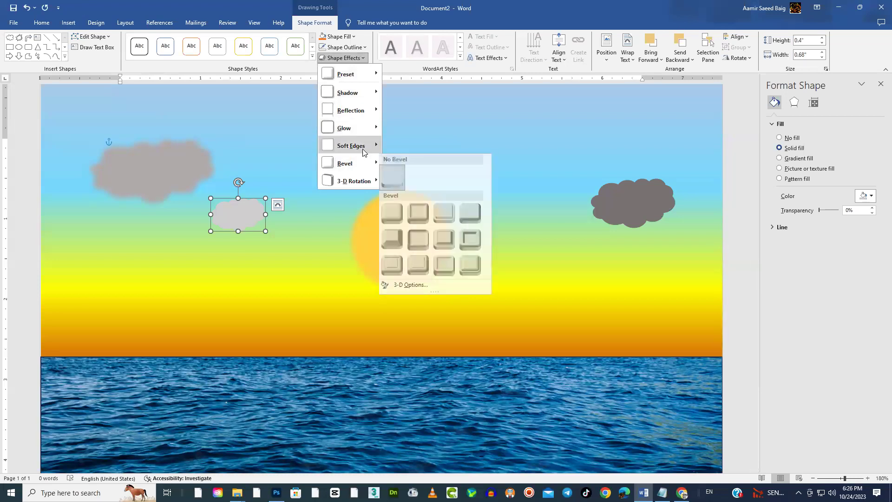
pyautogui.moveTo(365, 146)
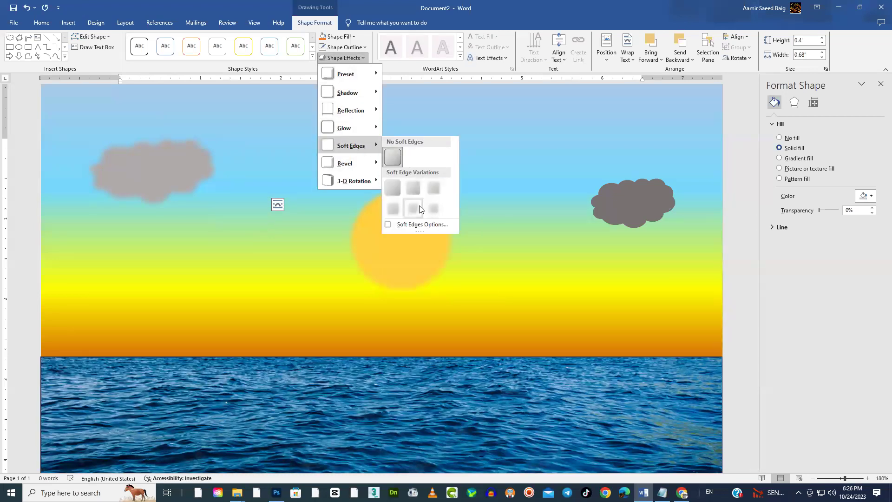
pyautogui.click(399, 209)
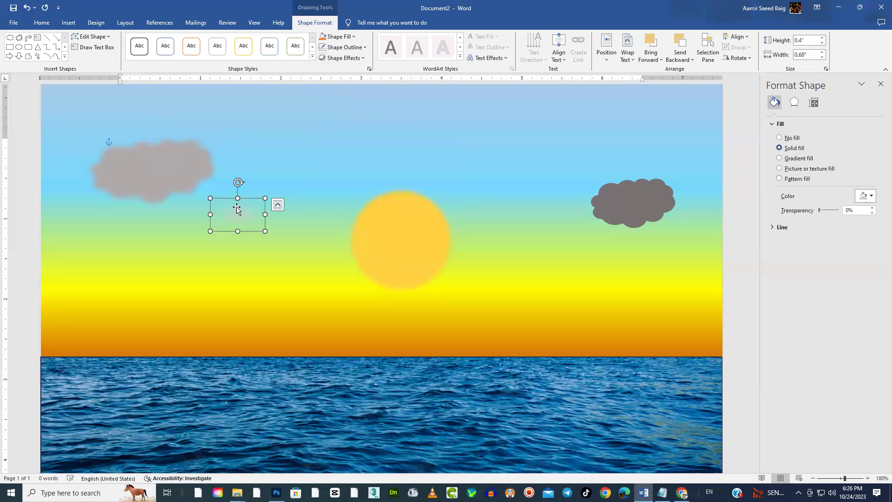
pyautogui.moveTo(237, 211); pyautogui.dragTo(203, 187)
# Apply a strong soft-edge variation to the dark grey cloud right of the sun
pyautogui.click(624, 198)
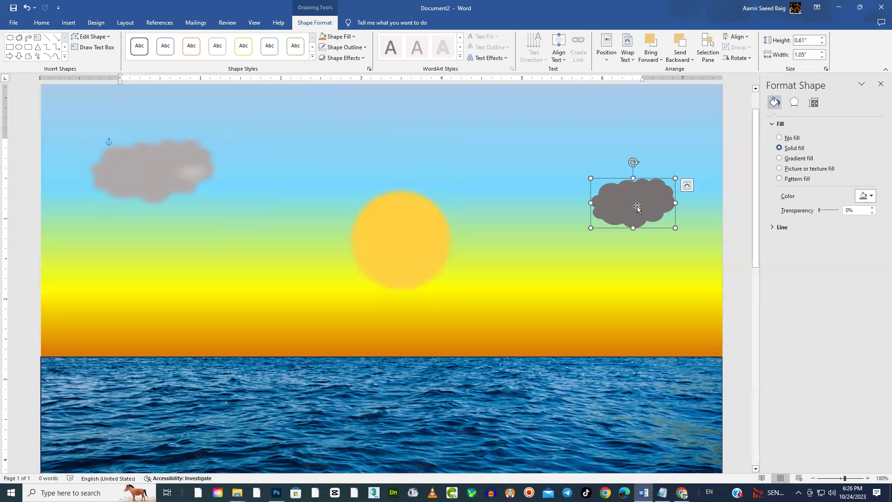
pyautogui.click(344, 58)
pyautogui.moveTo(352, 146)
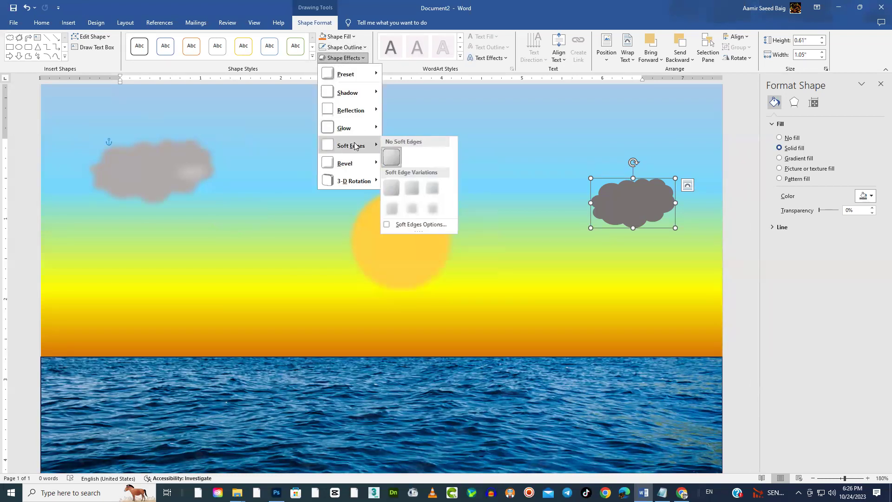
pyautogui.click(394, 199)
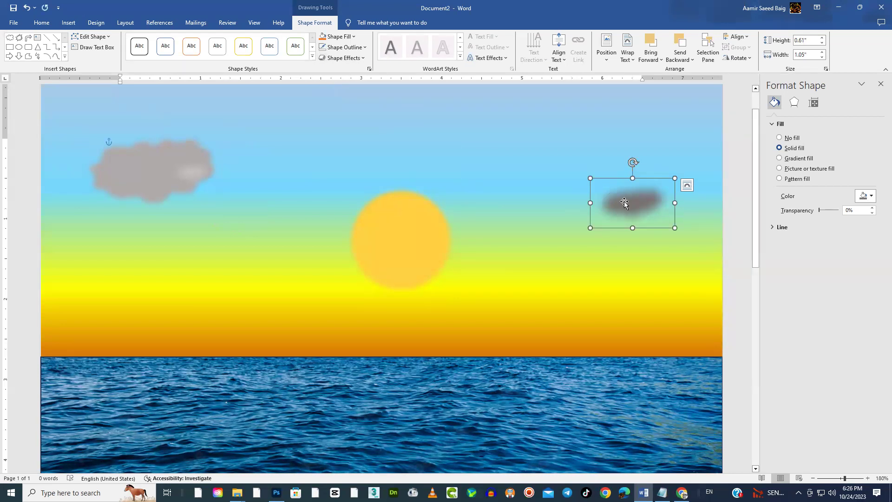
# Enlarge the dark cloud to about 0.9" by 1.53", put it at the page's right edge and place a copy above right of the sun
pyautogui.moveTo(589, 176); pyautogui.dragTo(551, 155)
pyautogui.moveTo(588, 191); pyautogui.dragTo(551, 151)
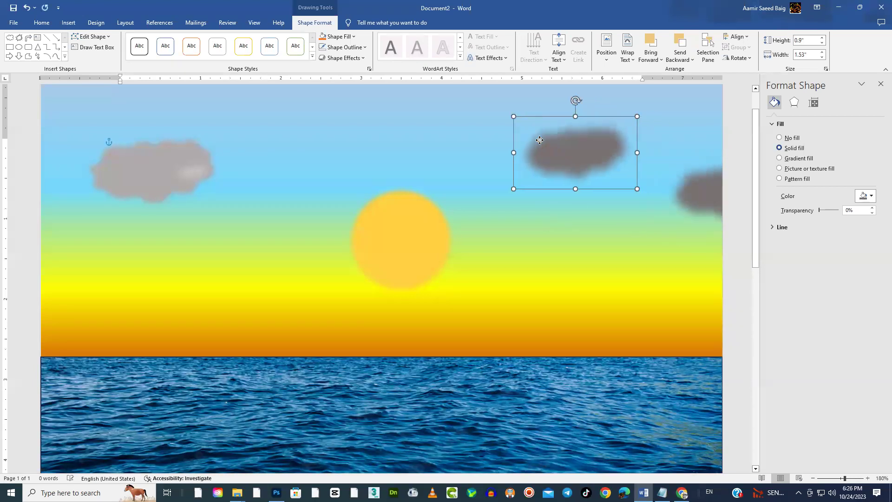
# Enlarge the copied dark cloud to about 1.25" by 2.13" and move it into the sky's upper right corner
pyautogui.moveTo(637, 189); pyautogui.dragTo(679, 217)
pyautogui.moveTo(613, 166); pyautogui.dragTo(707, 98)
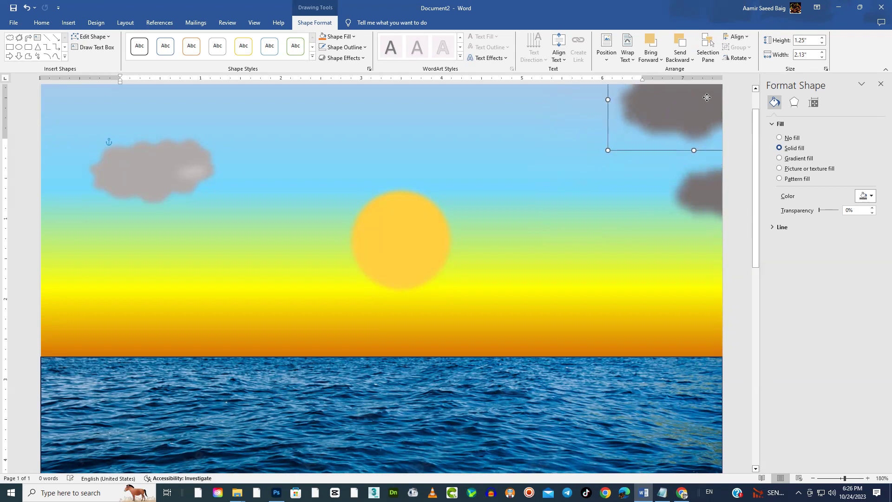
pyautogui.scroll(1, 707, 97)
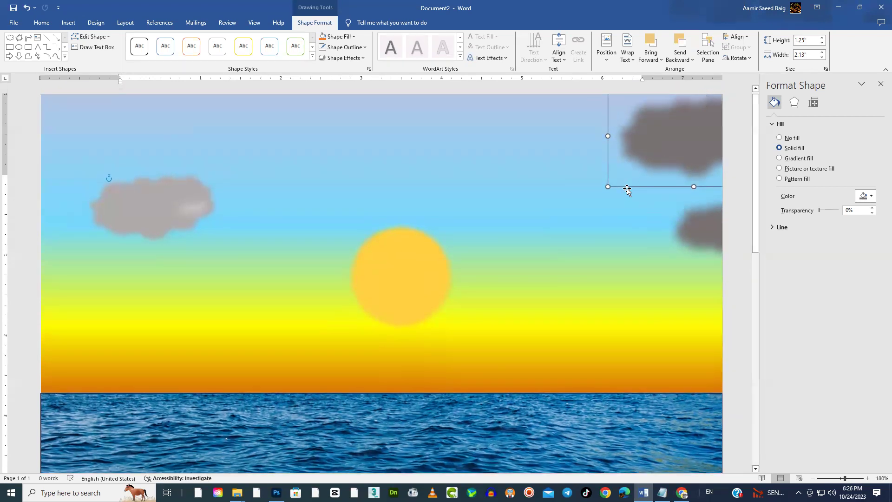
# Paste another dark cloud, place it overlapping the sun's lower right and resize it to about 1.04" by 2.03"
pyautogui.hotkey('ctrl', 'v')
pyautogui.moveTo(660, 140); pyautogui.dragTo(517, 284)
pyautogui.moveTo(520, 235); pyautogui.dragTo(562, 224)
pyautogui.moveTo(500, 265); pyautogui.dragTo(500, 296)
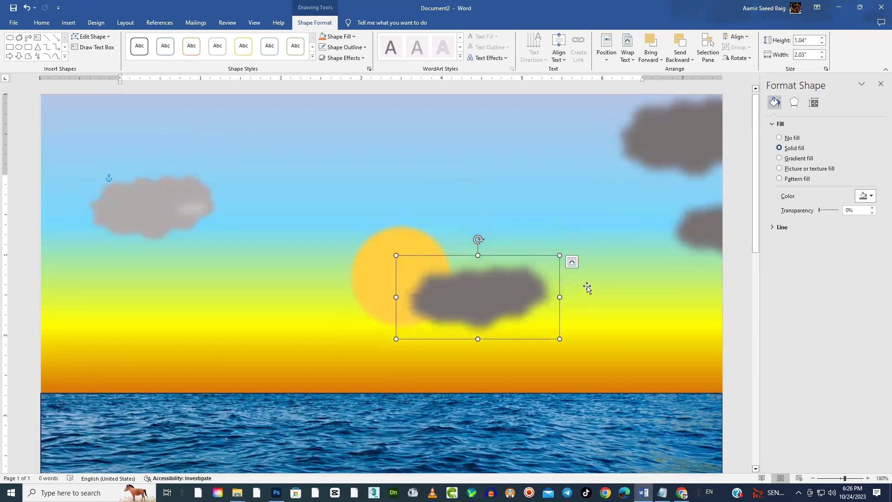
# Set the fill transparency of the dark cloud overlapping the sun to 36%
pyautogui.click(530, 195)
pyautogui.click(404, 251)
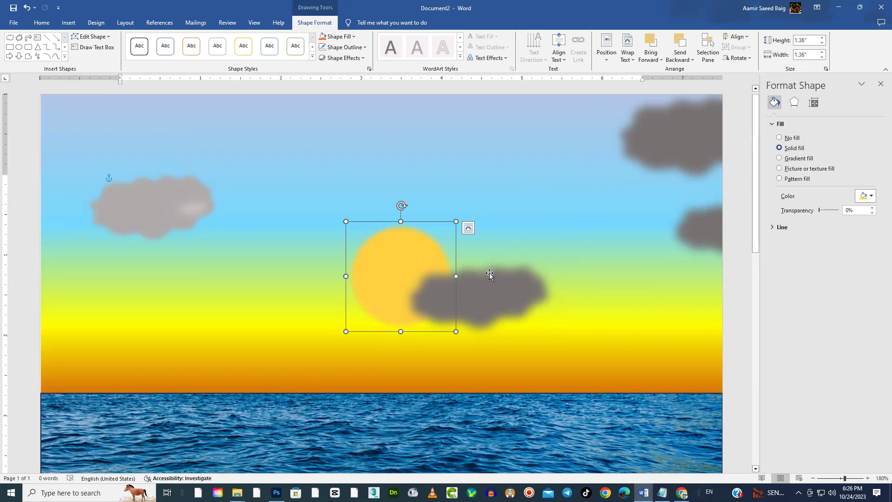
pyautogui.click(491, 297)
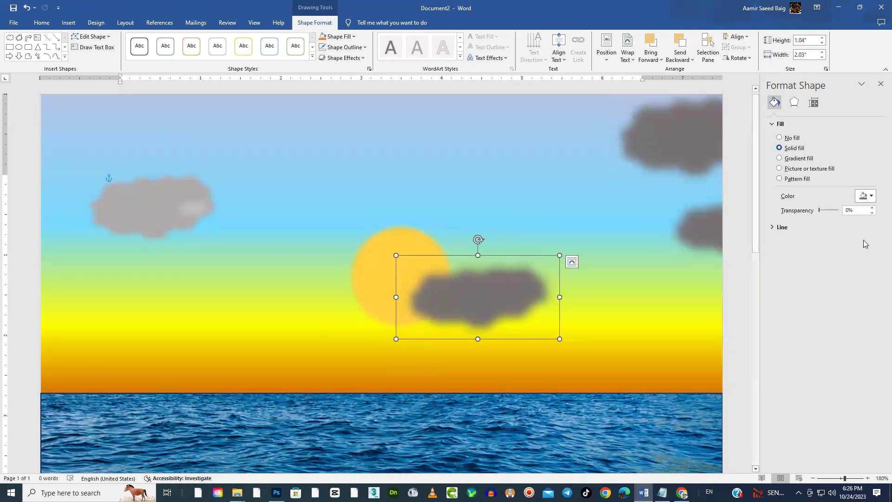
pyautogui.moveTo(822, 213); pyautogui.dragTo(828, 212)
pyautogui.click(511, 194)
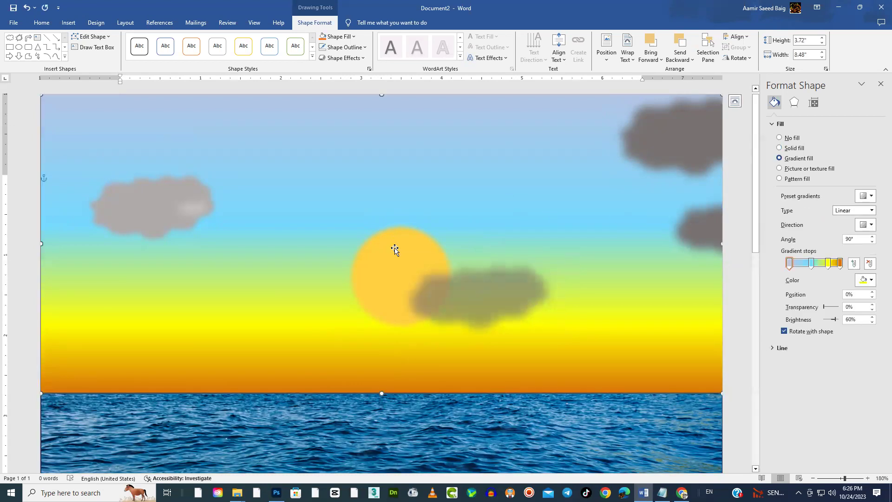
# Try to send the semi-transparent cloud backward so it sits behind the sun
pyautogui.click(395, 250)
pyautogui.click(485, 307)
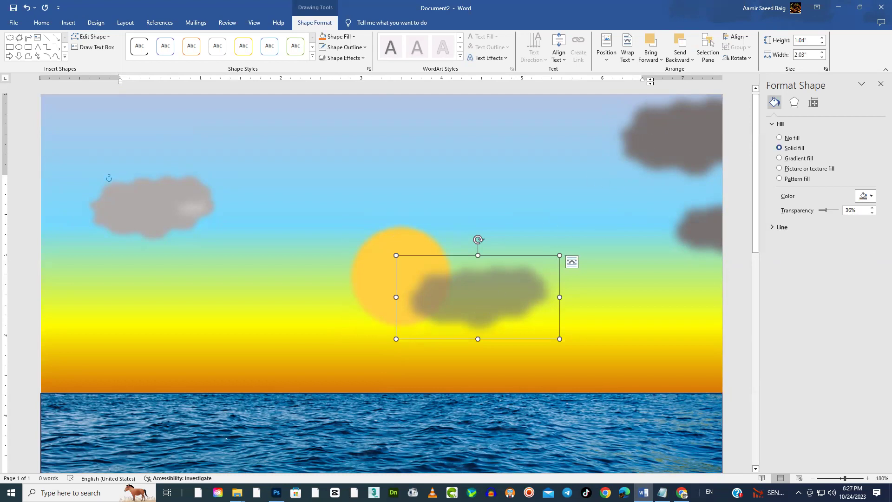
pyautogui.click(683, 45)
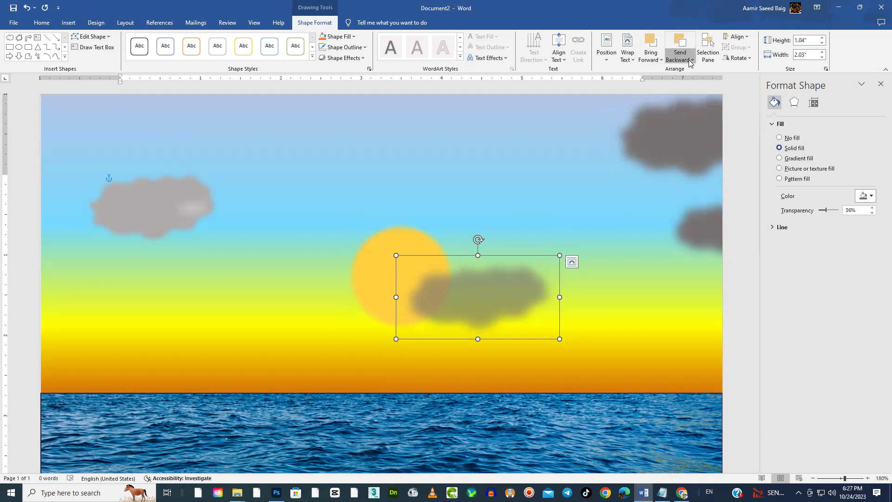
pyautogui.click(685, 59)
pyautogui.click(701, 73)
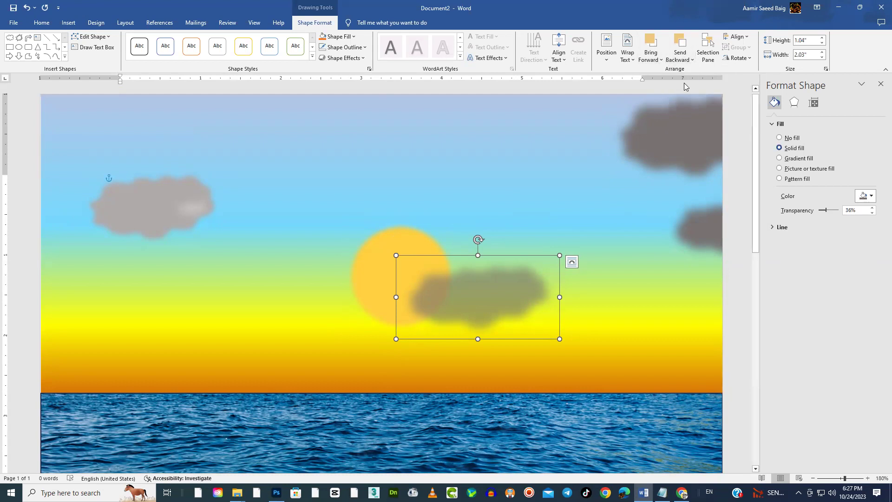
# Bring the sun to the front of all other shapes
pyautogui.click(408, 243)
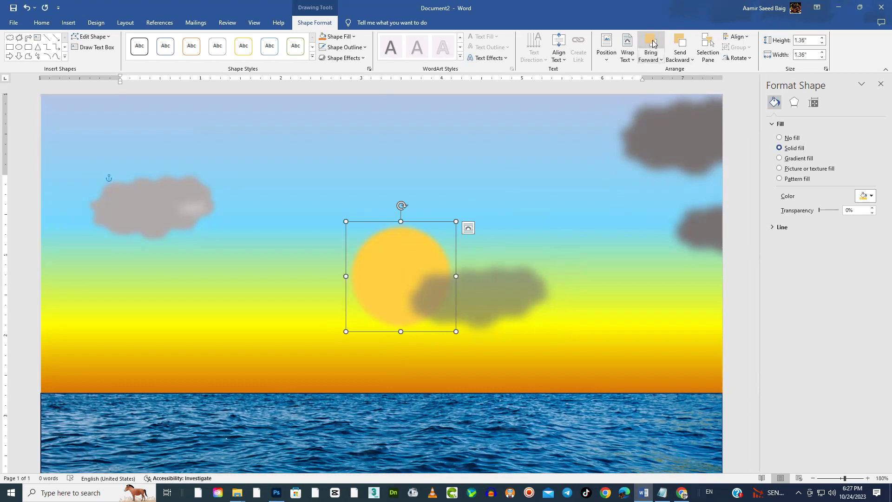
pyautogui.click(654, 58)
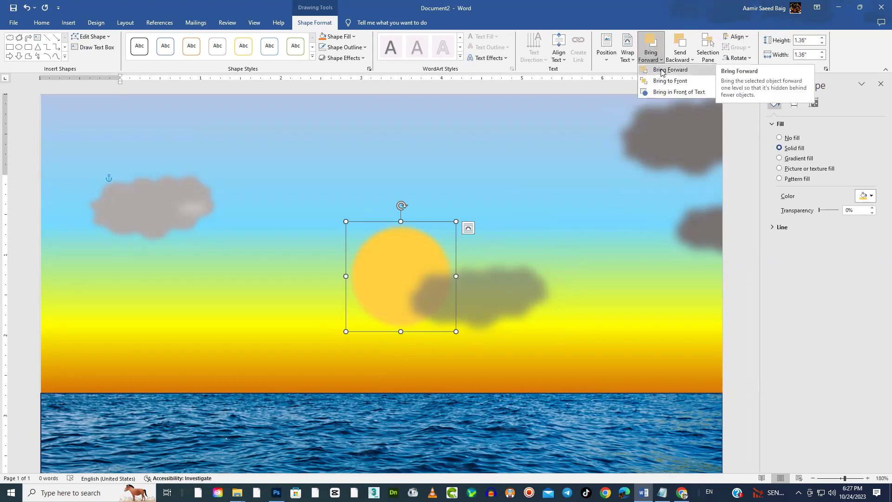
pyautogui.click(668, 81)
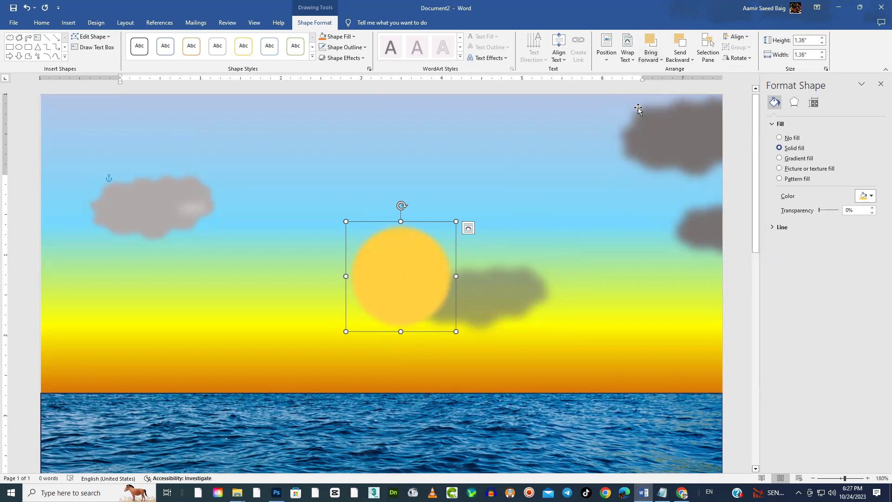
pyautogui.click(655, 57)
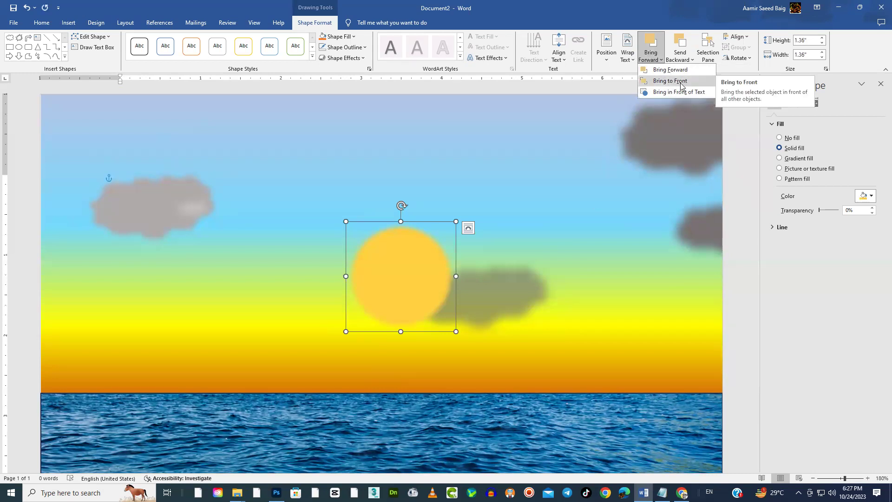
pyautogui.click(793, 310)
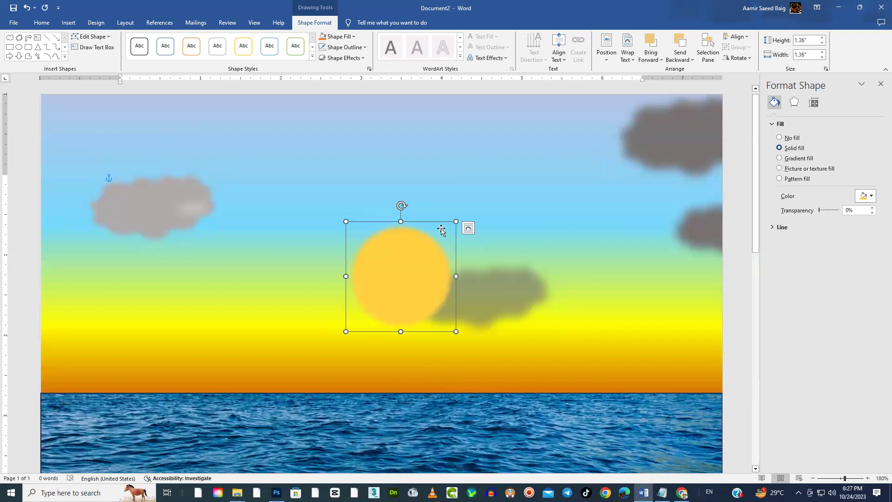
# Move the sun to the upper left sky and gather the light, semi-transparent and large dark clouds so they overlap it
pyautogui.moveTo(399, 274); pyautogui.dragTo(329, 177)
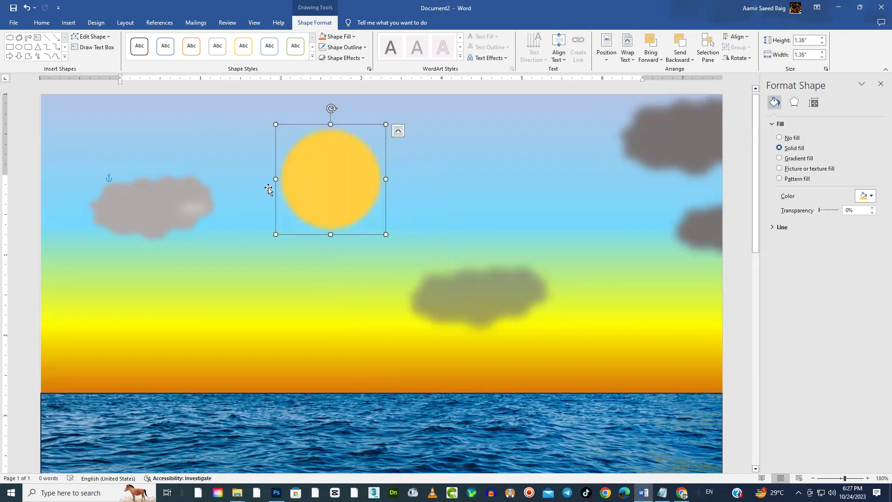
pyautogui.moveTo(189, 190); pyautogui.dragTo(285, 157)
pyautogui.moveTo(469, 310); pyautogui.dragTo(260, 200)
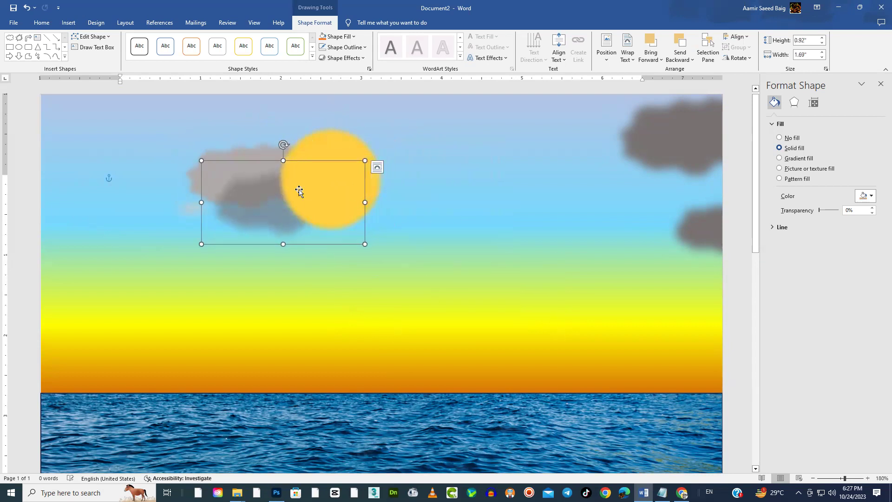
pyautogui.moveTo(660, 143); pyautogui.dragTo(256, 245)
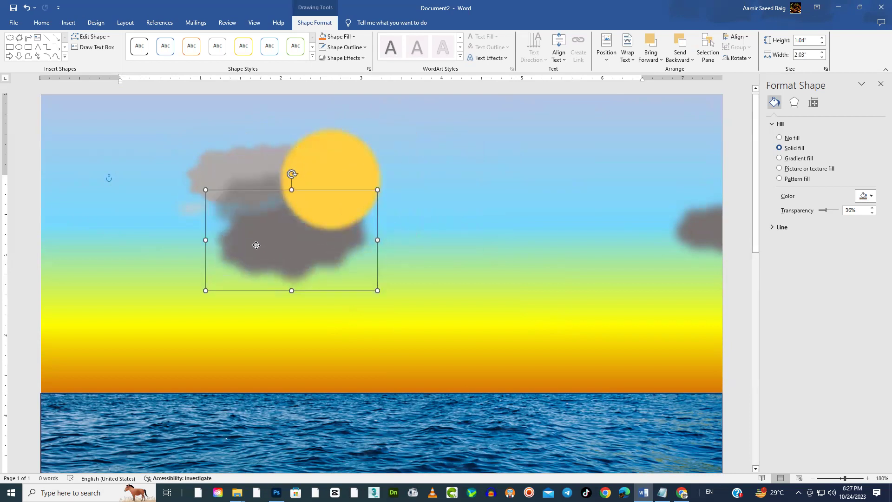
pyautogui.moveTo(349, 174); pyautogui.dragTo(324, 192)
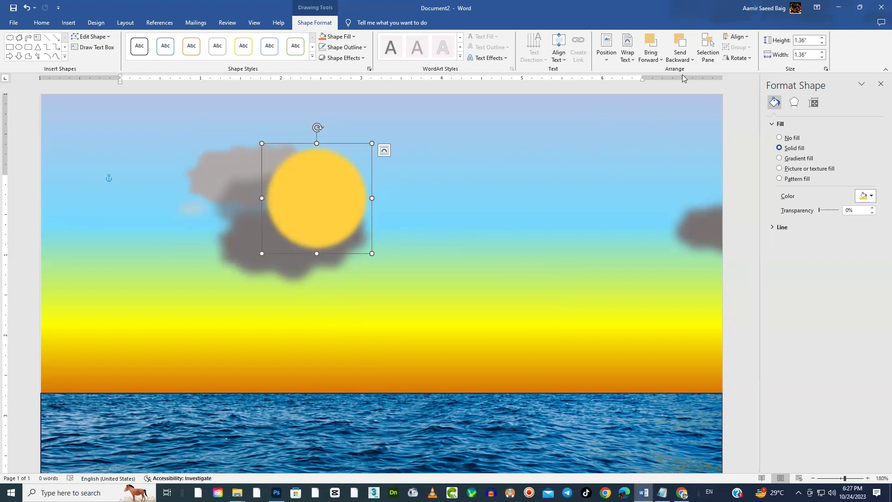
# Send the sun to the back and move the gradient sky rectangle down to uncover it behind the clouds
pyautogui.click(691, 58)
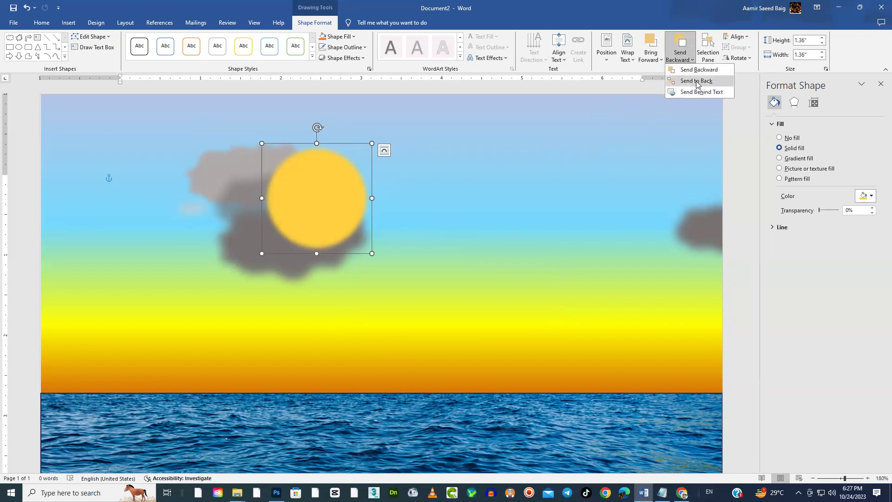
pyautogui.click(695, 82)
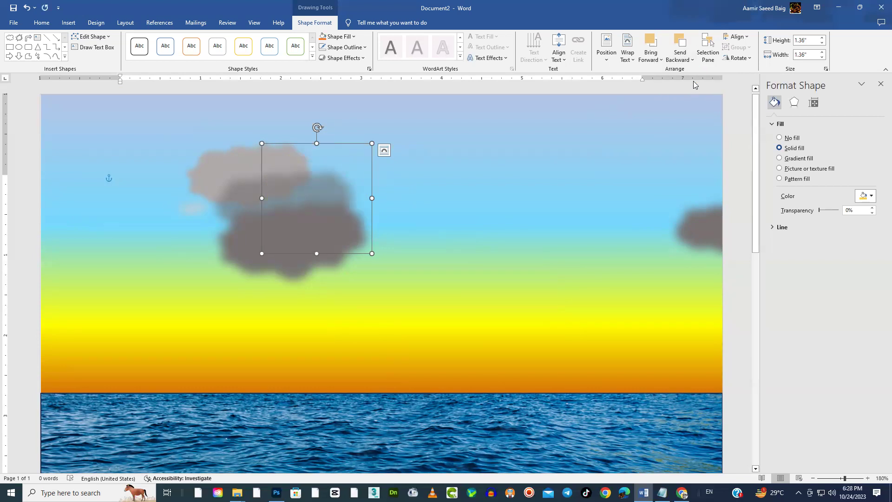
pyautogui.click(517, 175)
pyautogui.moveTo(500, 195); pyautogui.dragTo(495, 259)
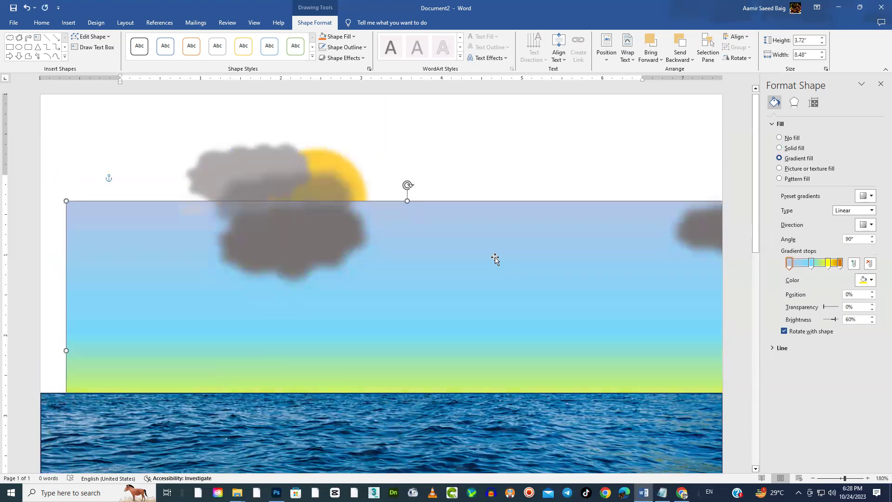
# Move the gradient sky rectangle further down to uncover more of the sun and clouds
pyautogui.click(345, 168)
pyautogui.click(377, 159)
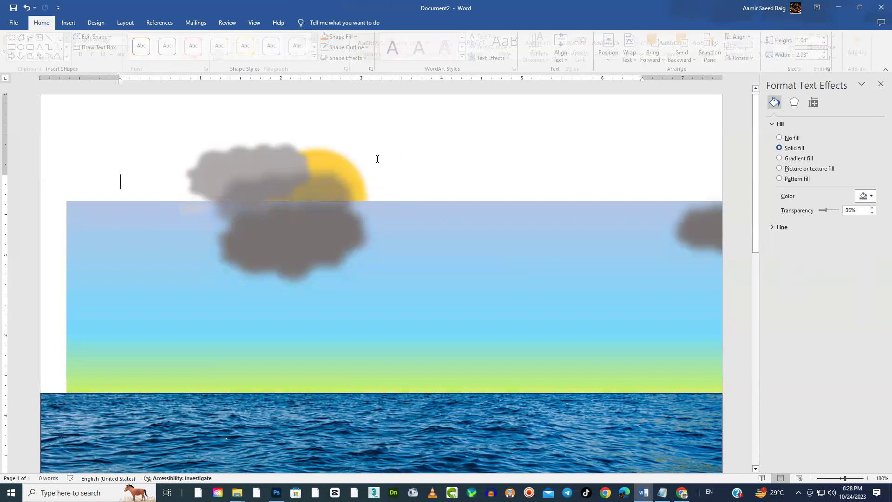
pyautogui.click(344, 159)
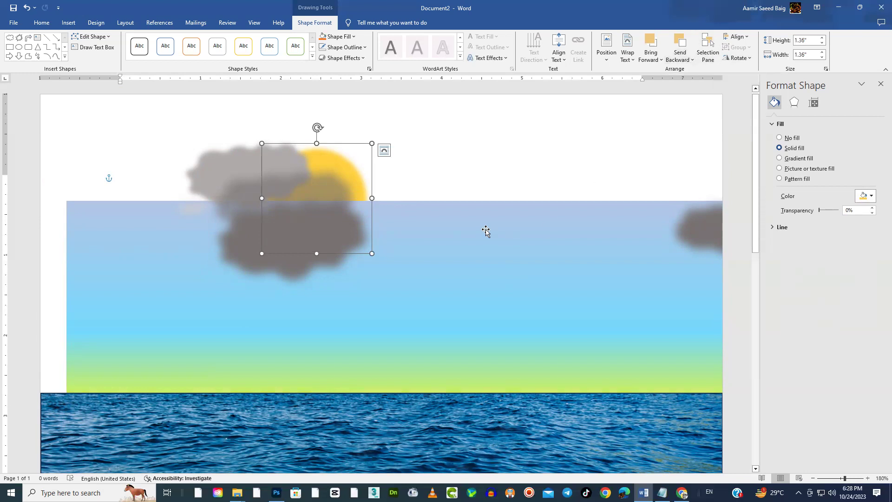
pyautogui.click(484, 295)
pyautogui.moveTo(484, 294); pyautogui.dragTo(491, 354)
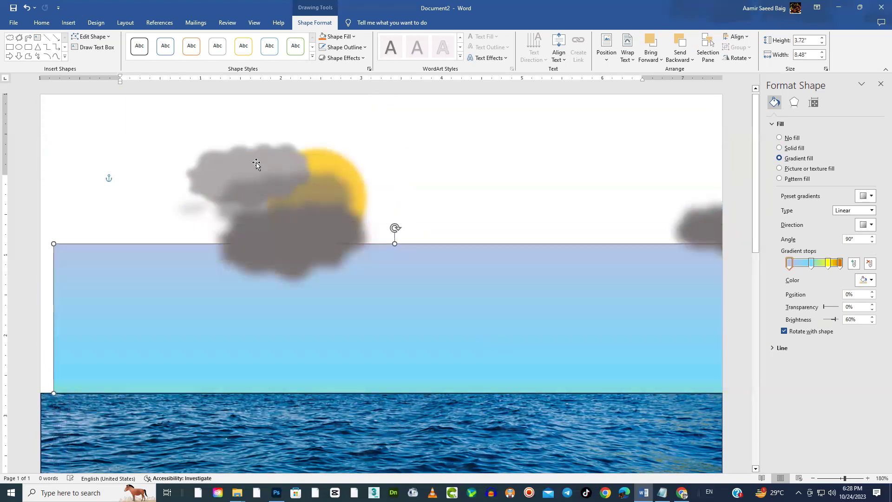
pyautogui.click(70, 26)
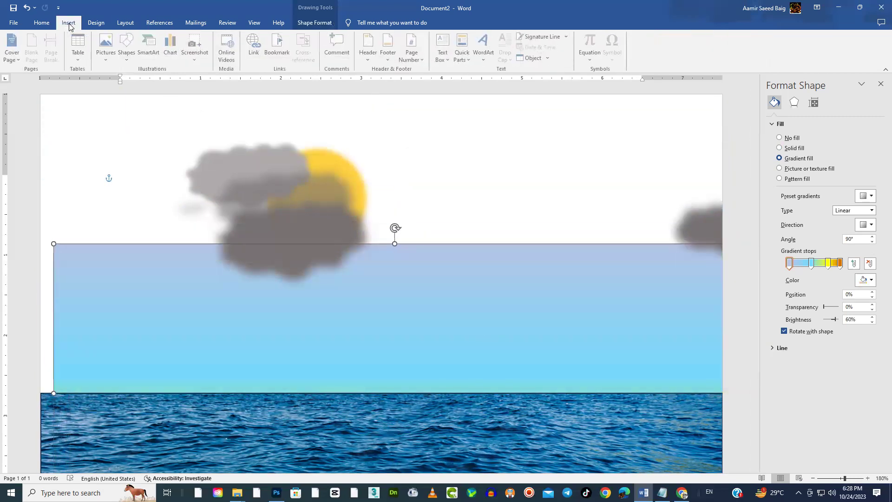
pyautogui.click(127, 49)
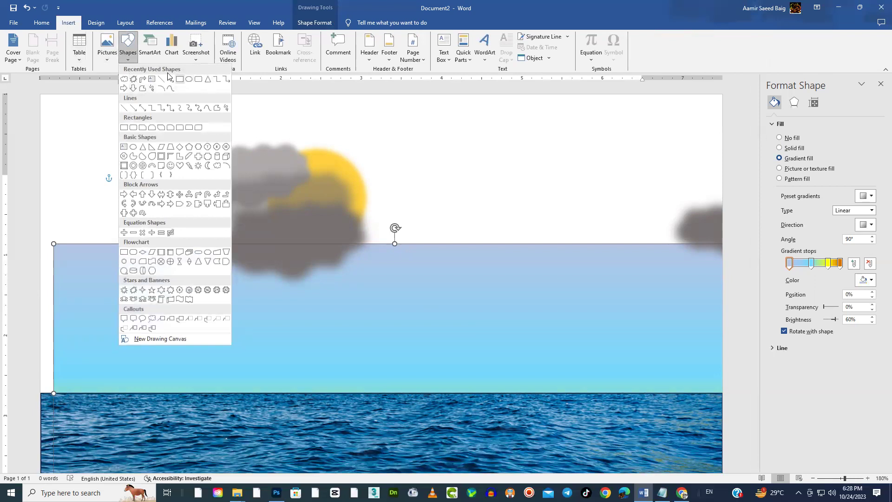
pyautogui.click(75, 24)
# Reposition the gradient sky rectangle below the top of the clouds and move the sun to the right, clear of the clouds
pyautogui.moveTo(405, 300); pyautogui.dragTo(387, 181)
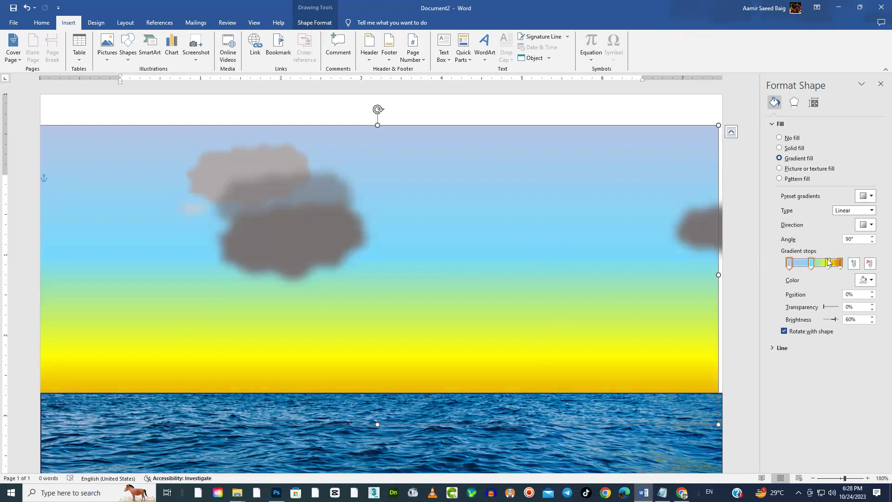
pyautogui.moveTo(486, 195); pyautogui.dragTo(476, 261)
pyautogui.click(338, 160)
pyautogui.moveTo(338, 159); pyautogui.dragTo(473, 122)
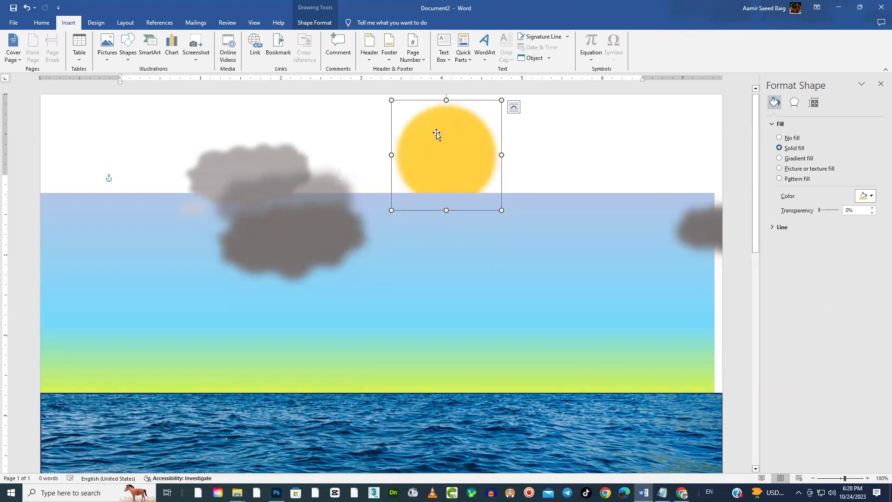
# Bring the sun to the front of all shapes and move it over the clouds on the left
pyautogui.click(315, 22)
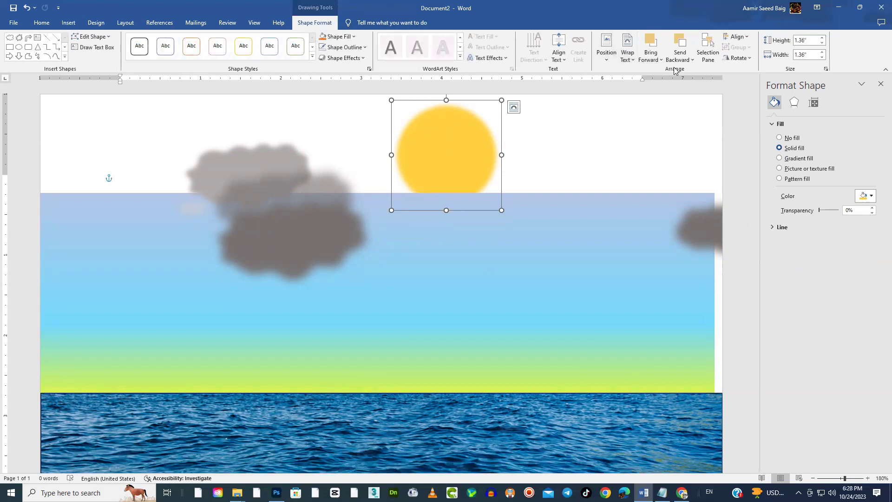
pyautogui.click(691, 60)
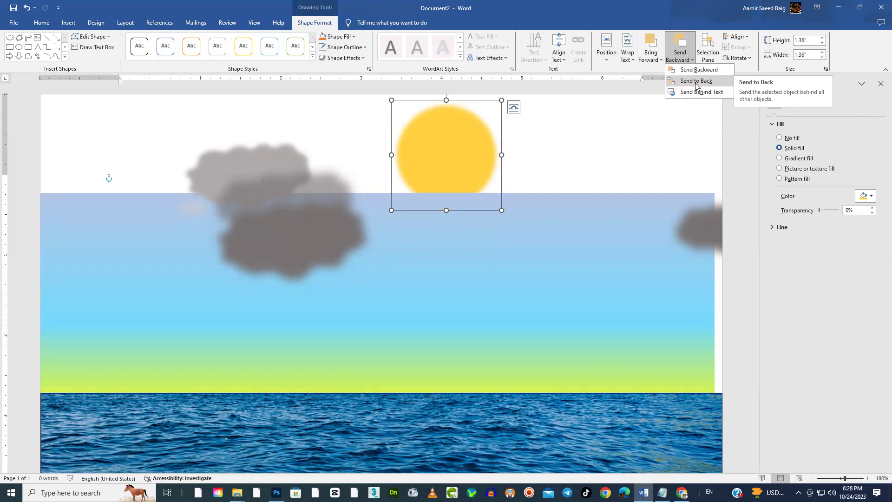
pyautogui.click(661, 60)
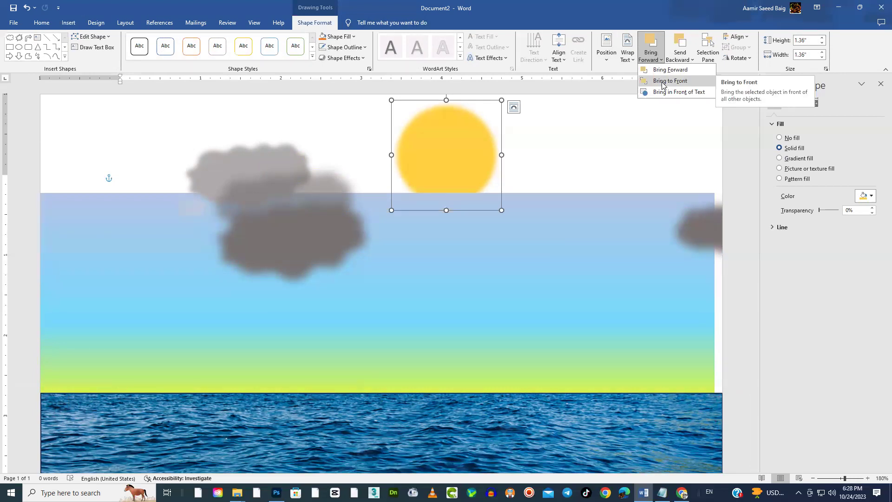
pyautogui.click(663, 84)
pyautogui.moveTo(447, 169); pyautogui.dragTo(351, 211)
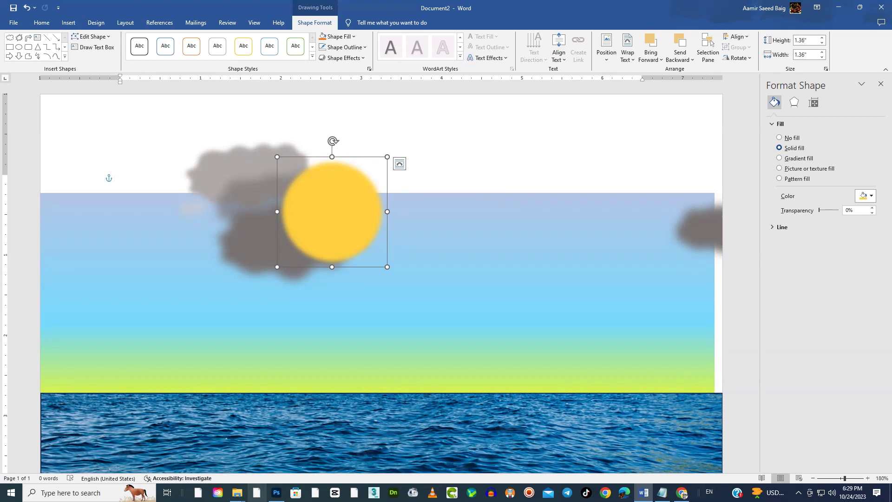
# Nudge the sun up over the clouds and send it backward one level, behind the large dark cloud
pyautogui.click(657, 59)
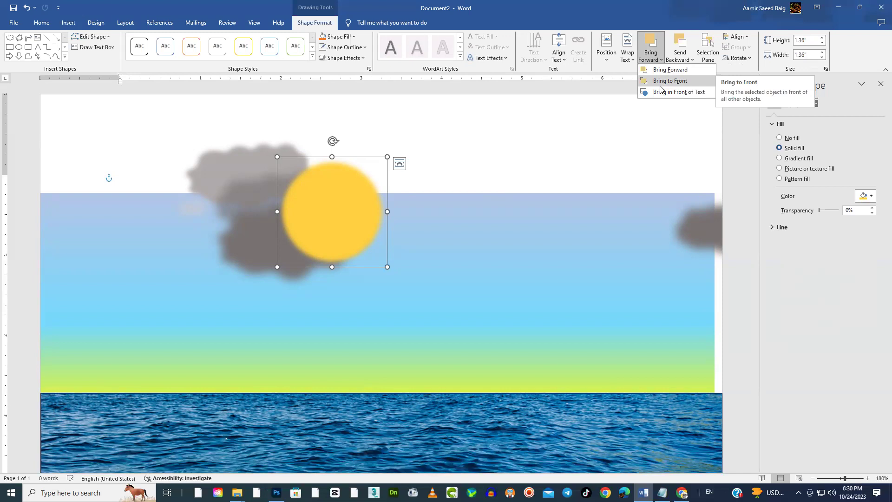
pyautogui.click(682, 61)
pyautogui.click(683, 60)
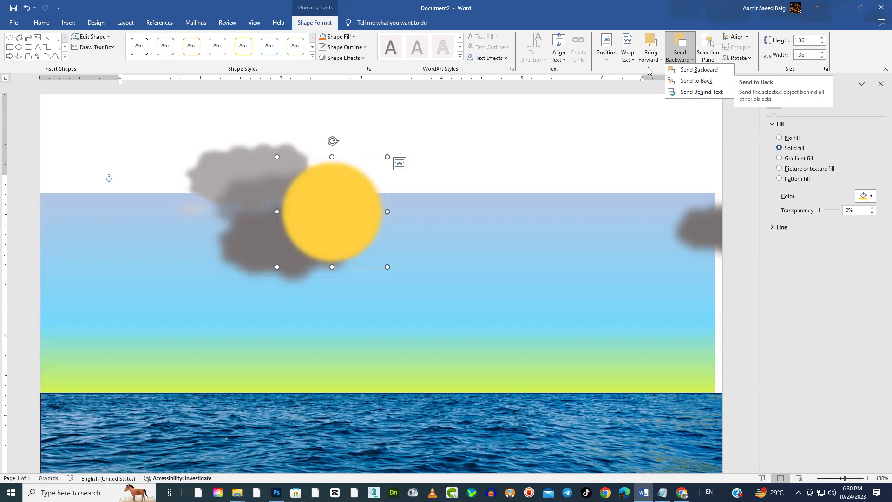
pyautogui.click(460, 124)
pyautogui.moveTo(352, 197); pyautogui.dragTo(353, 174)
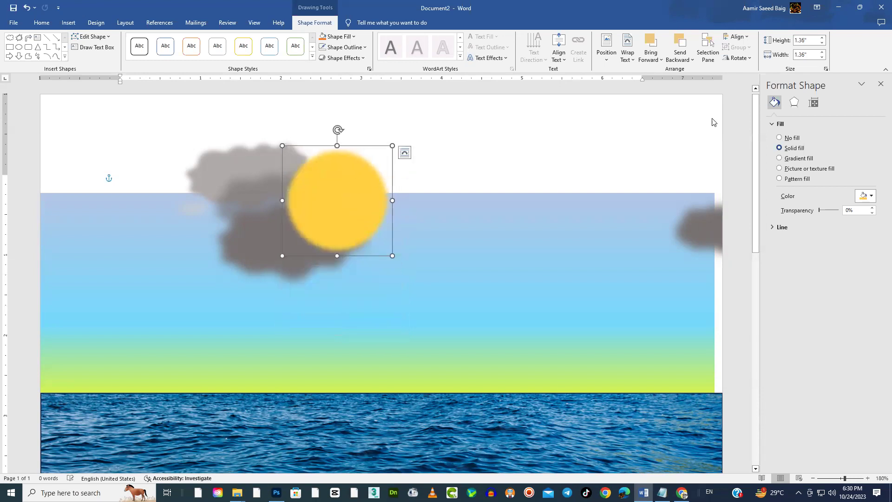
pyautogui.click(690, 60)
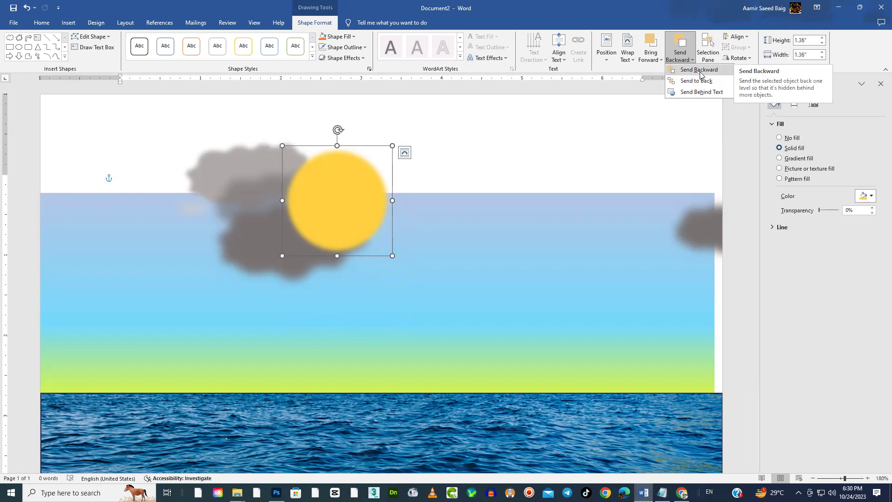
pyautogui.click(701, 70)
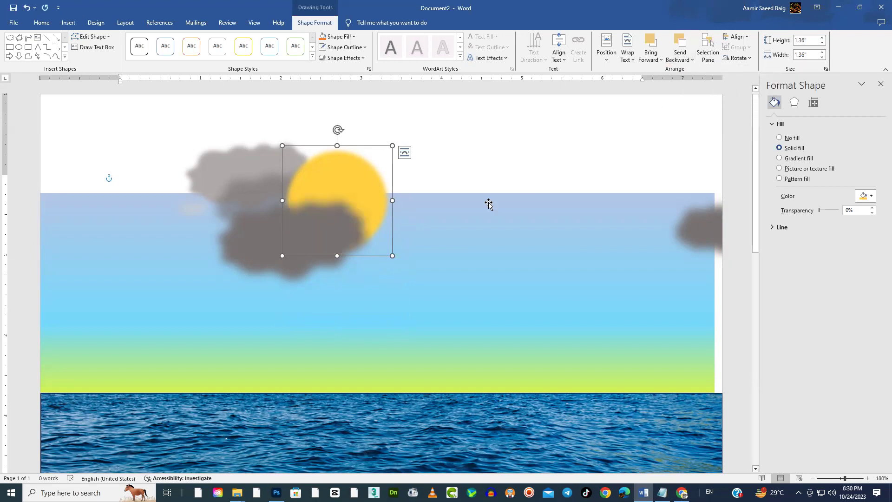
# Shift the sun slightly beside the dark cloud and send it backward two more levels
pyautogui.moveTo(361, 171)
pyautogui.mouseDown()
pyautogui.moveTo(316, 152)
pyautogui.moveTo(393, 183)
pyautogui.moveTo(361, 166)
pyautogui.moveTo(369, 169)
pyautogui.moveTo(350, 175)
pyautogui.mouseUp()
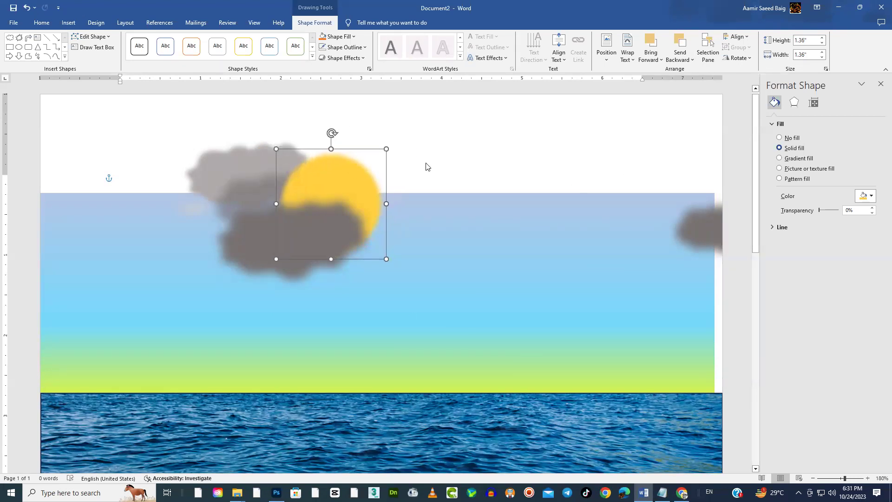
pyautogui.click(680, 59)
pyautogui.click(687, 69)
pyautogui.moveTo(341, 182)
pyautogui.mouseDown()
pyautogui.moveTo(321, 152)
pyautogui.moveTo(346, 181)
pyautogui.mouseUp()
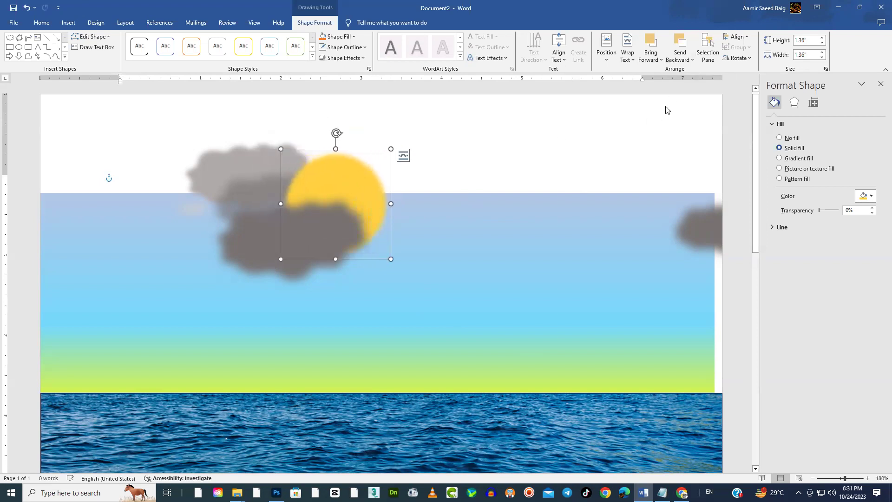
pyautogui.click(691, 60)
pyautogui.click(690, 71)
# Move the sun up over the clouds and send it backward level by level, behind the semi-transparent and light clouds
pyautogui.moveTo(338, 175); pyautogui.dragTo(307, 153)
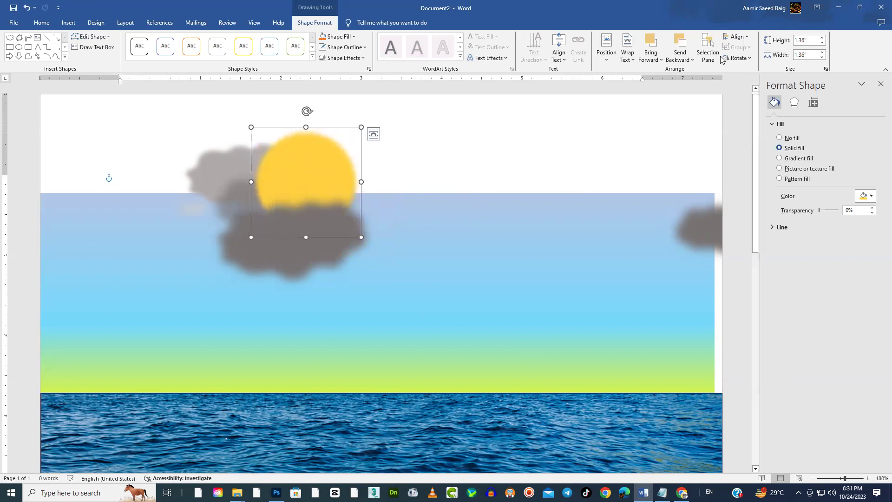
pyautogui.click(691, 59)
pyautogui.click(695, 74)
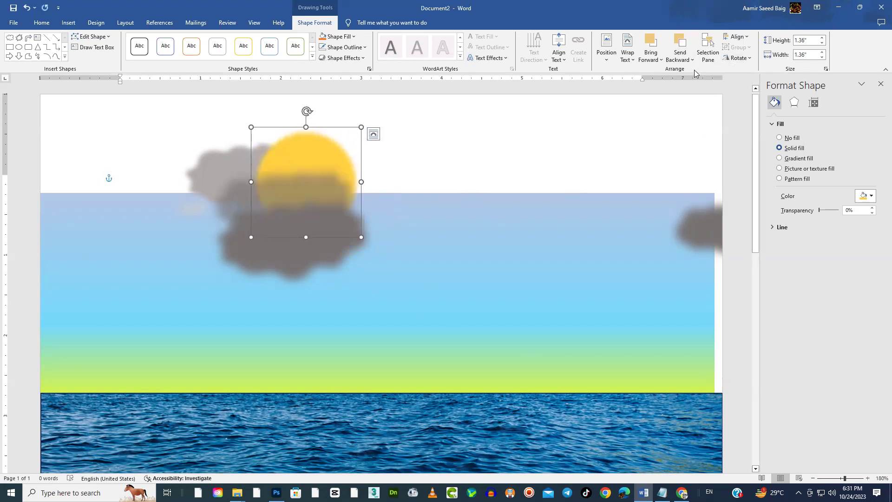
pyautogui.click(689, 59)
pyautogui.click(689, 71)
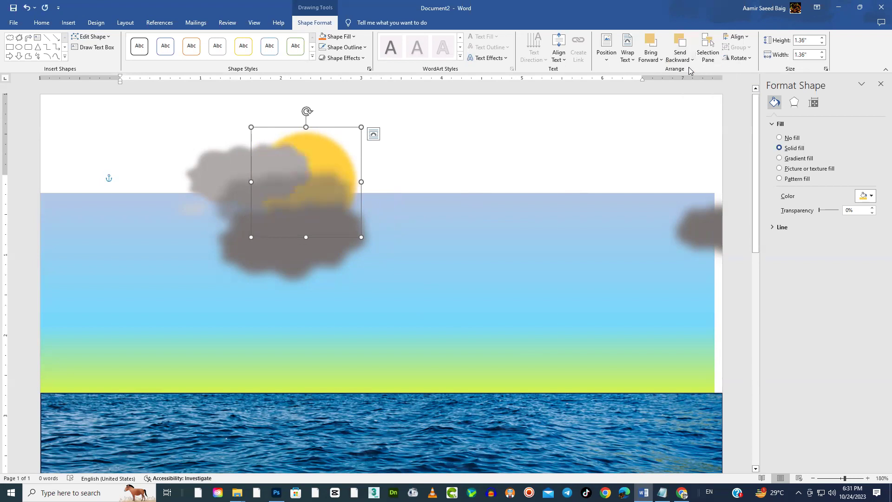
# Move the sun down onto the gradient sky and send it backward level by level until it is behind the sky rectangle
pyautogui.moveTo(343, 159); pyautogui.dragTo(381, 203)
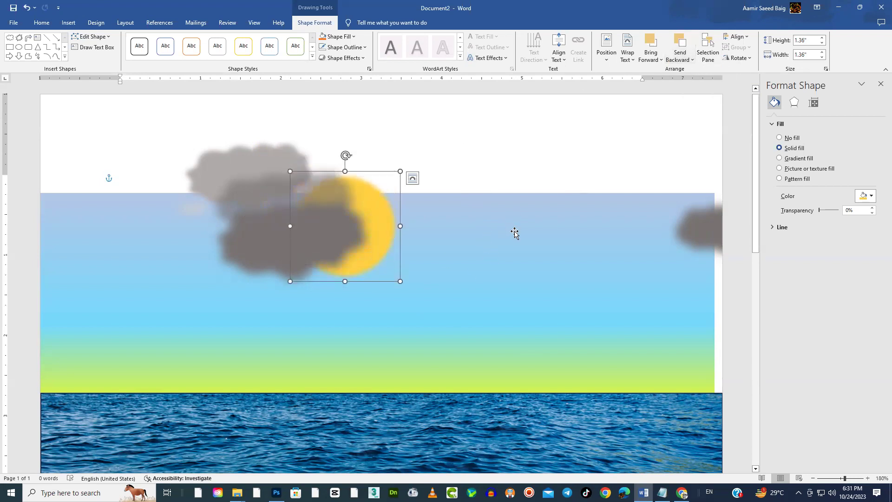
pyautogui.click(682, 60)
pyautogui.click(690, 72)
pyautogui.moveTo(387, 227); pyautogui.dragTo(395, 254)
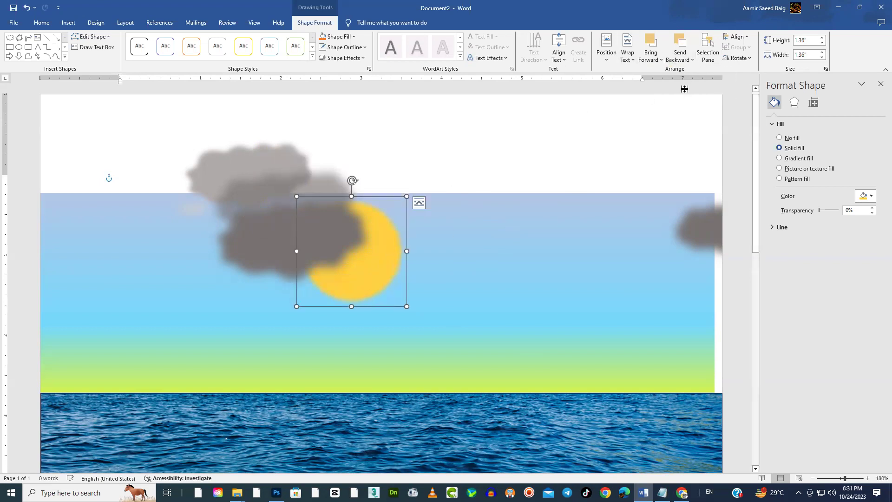
pyautogui.click(682, 61)
pyautogui.click(684, 72)
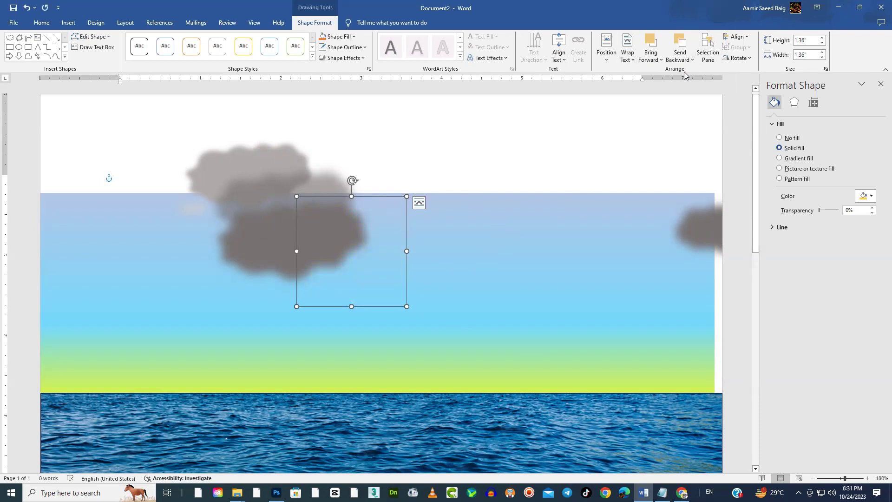
# Bring the sun forward four levels, placing it in front of the gradient sky rectangle
pyautogui.click(658, 59)
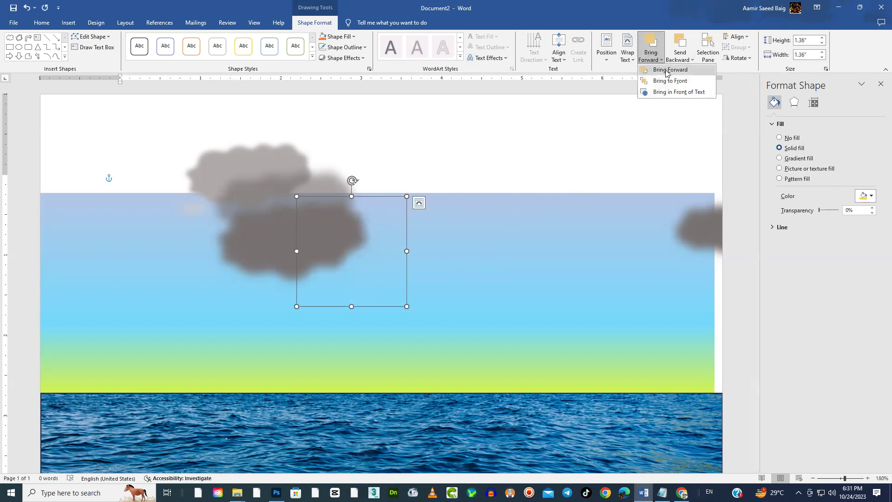
pyautogui.click(666, 70)
pyautogui.click(660, 59)
pyautogui.click(664, 70)
pyautogui.click(655, 58)
pyautogui.click(666, 70)
pyautogui.click(653, 56)
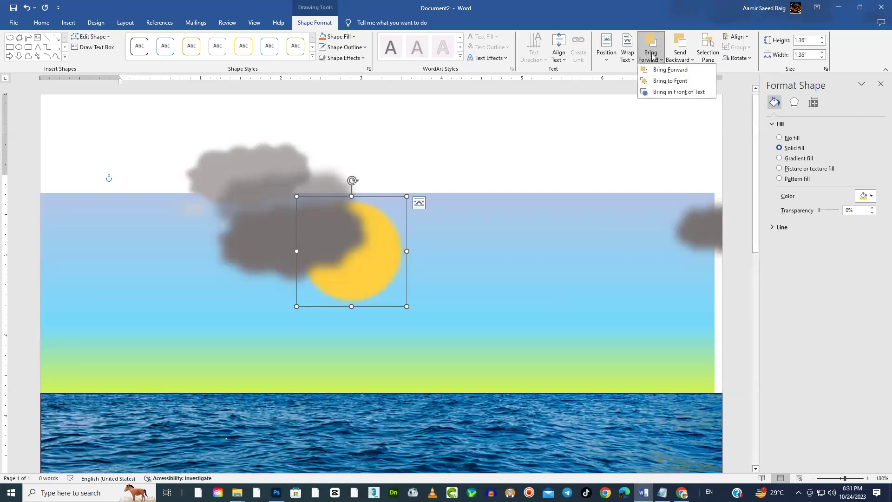
pyautogui.click(653, 70)
# Move the sun slightly up toward the clouds and bring it to the front of all shapes
pyautogui.moveTo(384, 273); pyautogui.dragTo(372, 257)
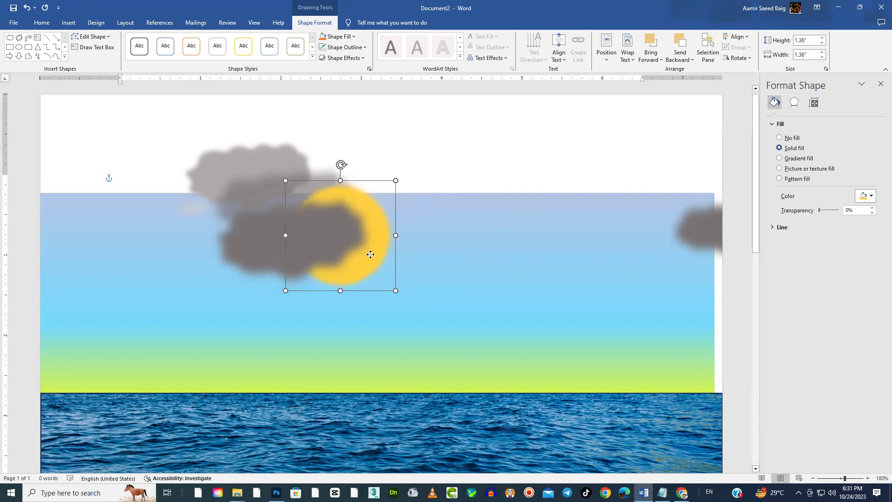
pyautogui.click(660, 61)
pyautogui.click(661, 82)
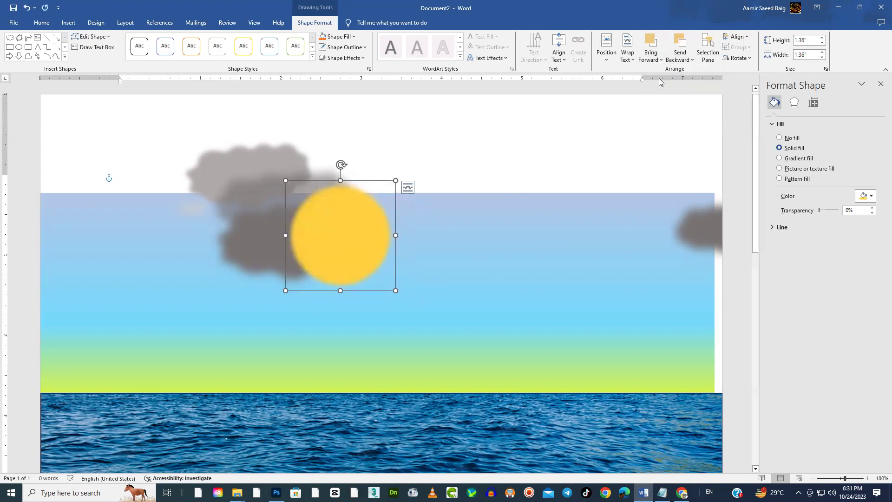
# Move the gradient sky rectangle back up to fill the page top and place the sun low in the sky, above the horizon
pyautogui.moveTo(348, 229); pyautogui.dragTo(378, 243)
pyautogui.moveTo(517, 278); pyautogui.dragTo(531, 176)
pyautogui.moveTo(354, 234); pyautogui.dragTo(413, 329)
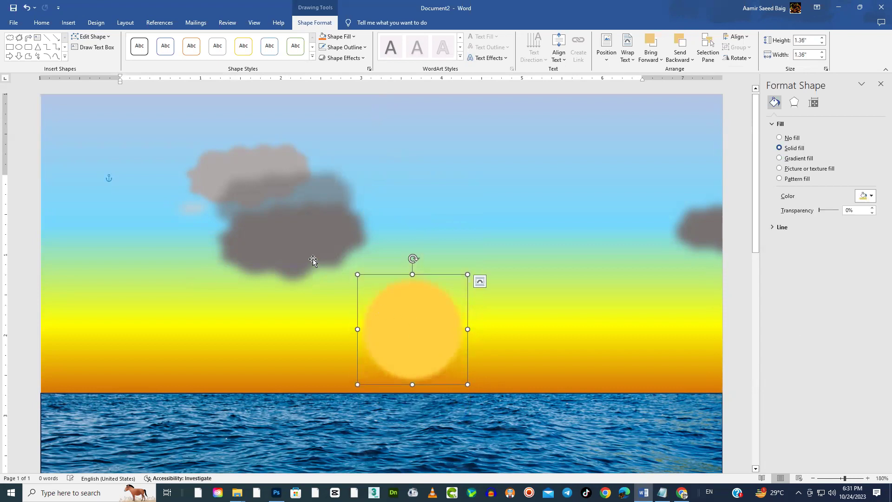
# Bring the large dark cloud to the front and move the sun up so the cloud overlaps its edge
pyautogui.click(333, 243)
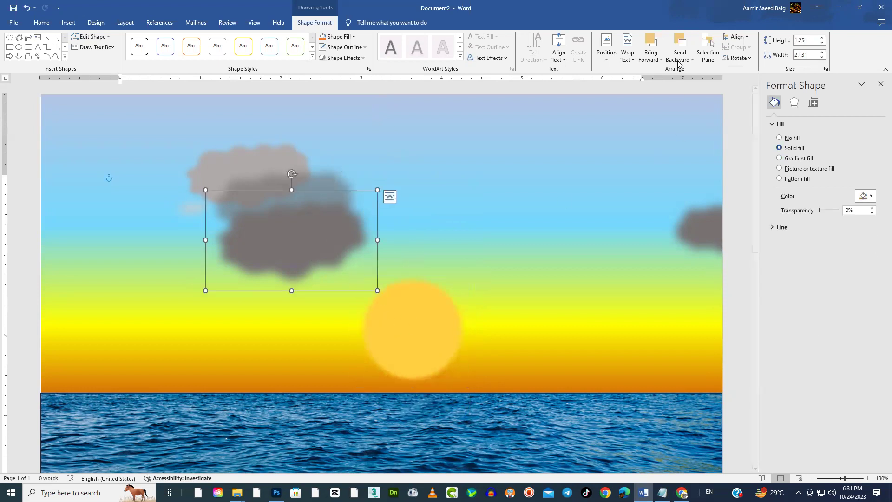
pyautogui.click(660, 59)
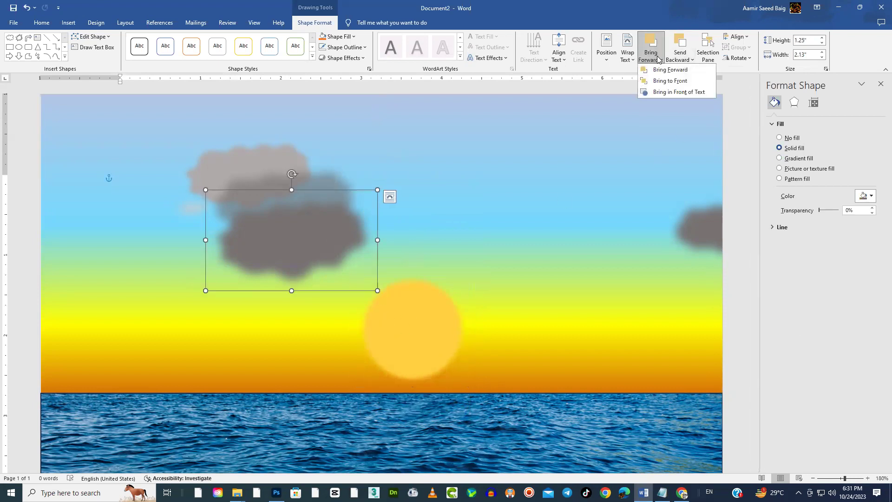
pyautogui.click(669, 81)
pyautogui.moveTo(405, 347); pyautogui.dragTo(371, 259)
# Move the sun down onto the horizon so its lower part overlaps the sea
pyautogui.scroll(-4, 422, 404)
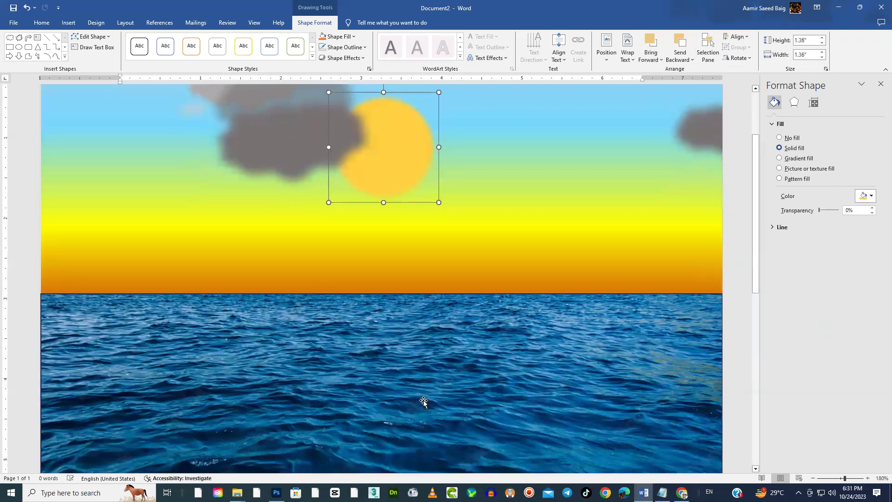
pyautogui.scroll(1, 422, 401)
pyautogui.moveTo(395, 195); pyautogui.dragTo(402, 332)
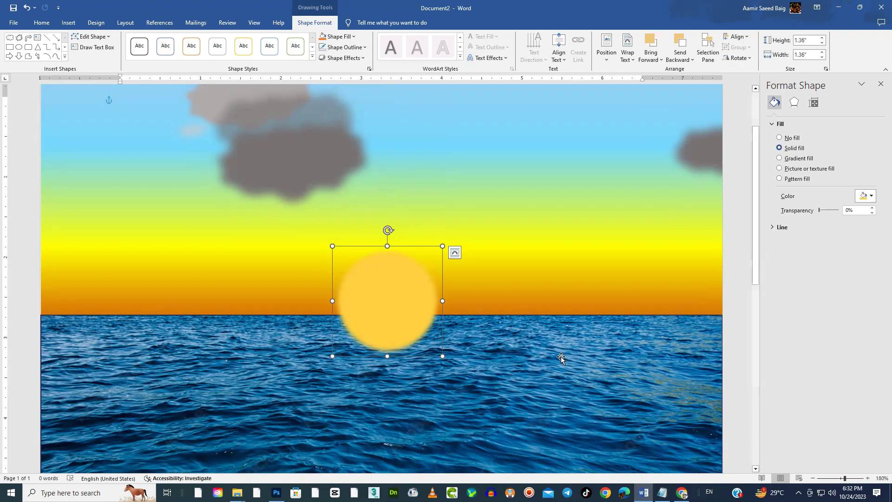
pyautogui.scroll(-3, 602, 360)
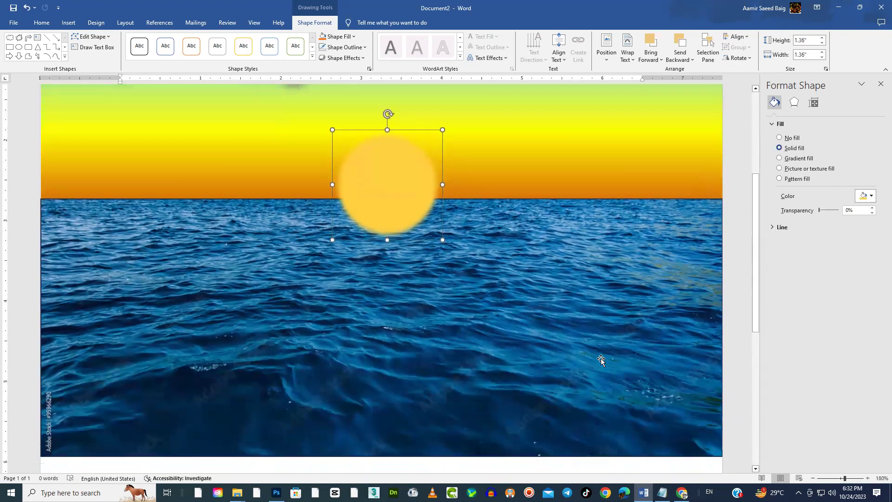
pyautogui.scroll(1, 415, 315)
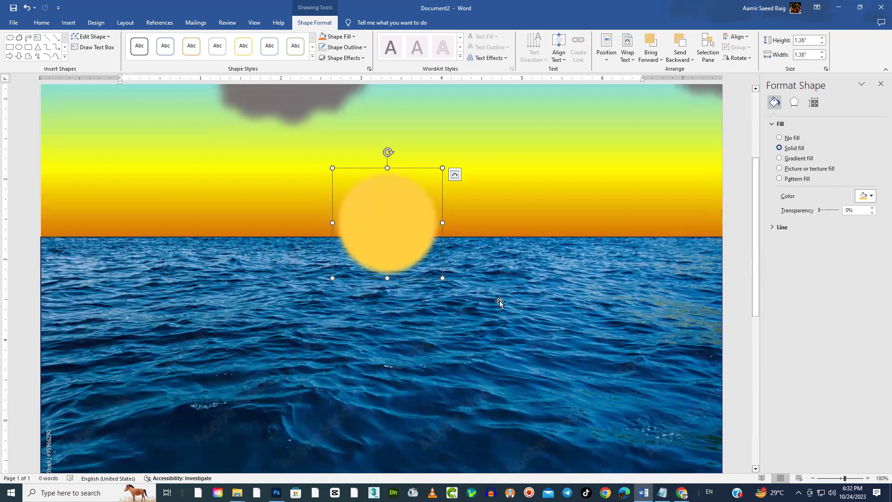
# Bring the picture-filled sea rectangle to the front so it covers the lower part of the sun
pyautogui.click(441, 303)
pyautogui.scroll(-2, 423, 279)
pyautogui.scroll(1, 412, 318)
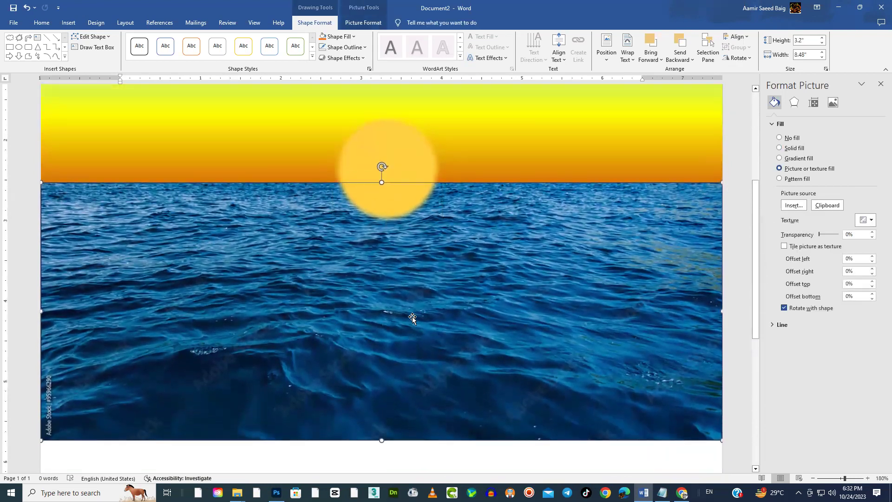
pyautogui.click(687, 62)
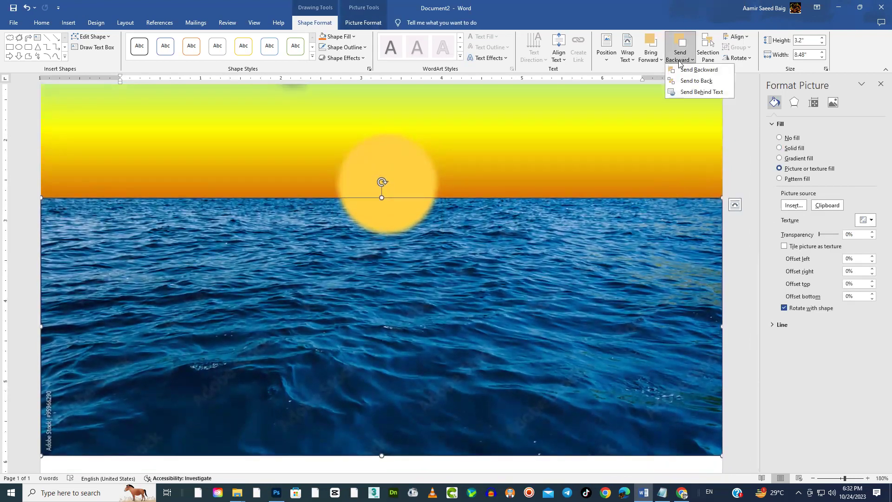
pyautogui.click(656, 60)
pyautogui.click(660, 82)
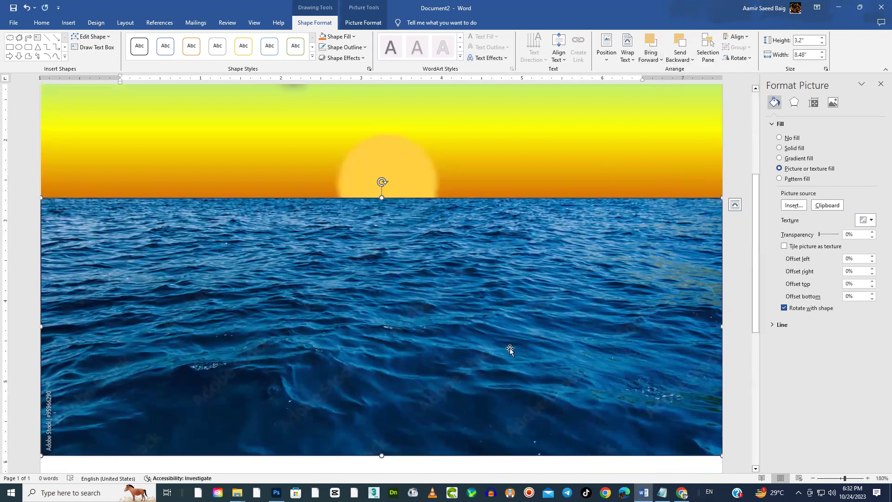
pyautogui.scroll(2, 488, 239)
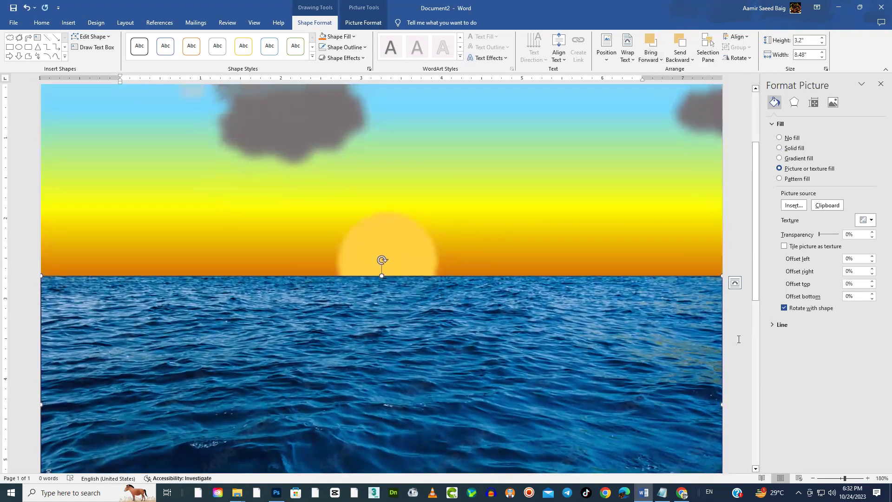
# Lower the sun behind the sea until only its upper edge shows above the horizon
pyautogui.click(739, 339)
pyautogui.click(389, 291)
pyautogui.moveTo(394, 293); pyautogui.dragTo(388, 339)
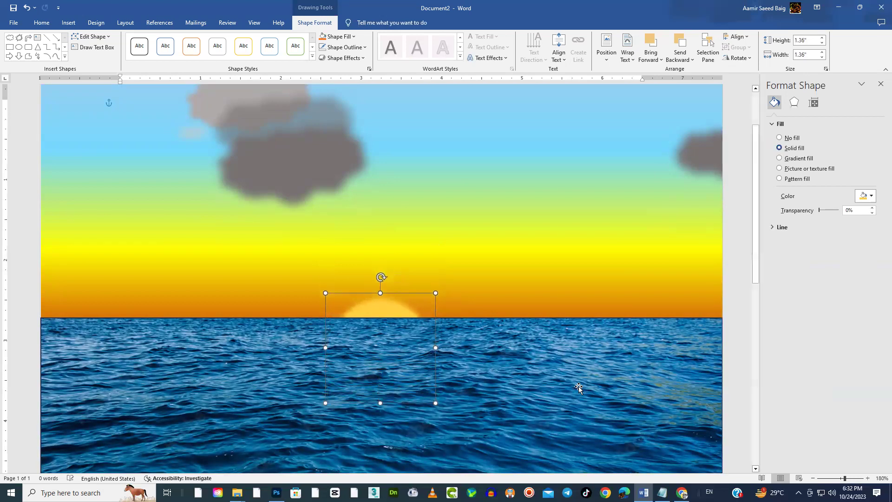
pyautogui.click(578, 388)
pyautogui.click(738, 285)
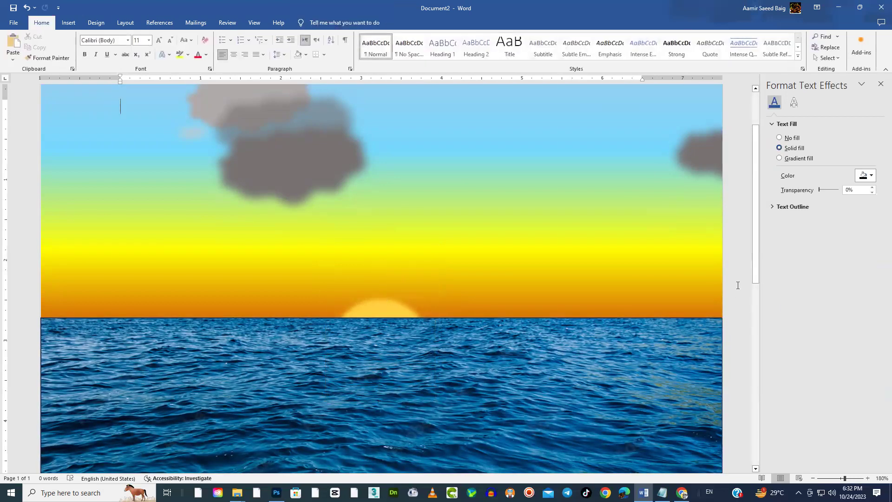
# Raise the sun again, and undo the sun moves and the sea's reordering so the sun is back in front
pyautogui.moveTo(380, 303); pyautogui.dragTo(394, 244)
pyautogui.hotkey('ctrl', 'z')
pyautogui.hotkey('ctrl', 'z')
pyautogui.hotkey('ctrl', 'z')
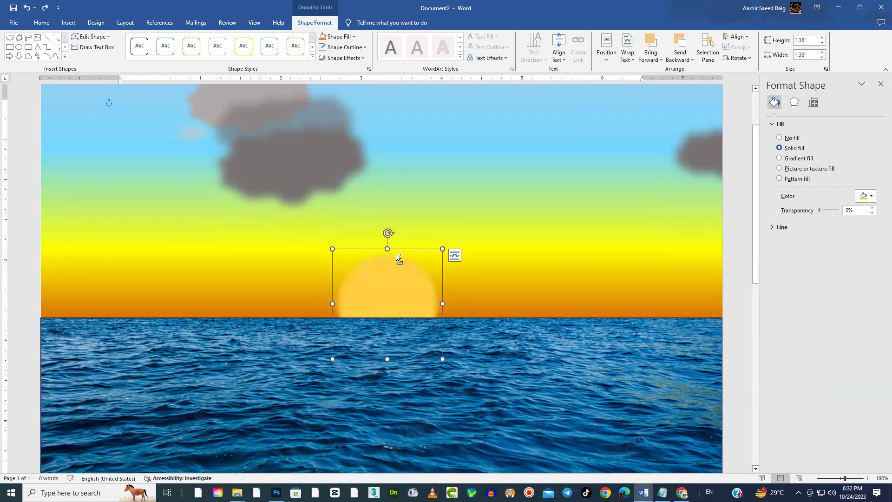
pyautogui.scroll(-1, 398, 302)
pyautogui.scroll(1, 458, 331)
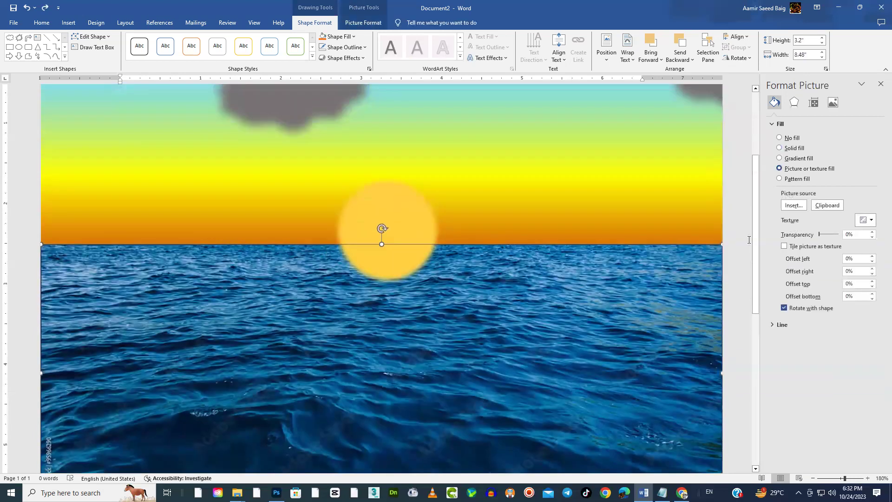
pyautogui.hotkey('ctrl', 'z')
# Move the sun down in front of the sea to its lower part and back up onto the horizon
pyautogui.moveTo(395, 267); pyautogui.dragTo(395, 422)
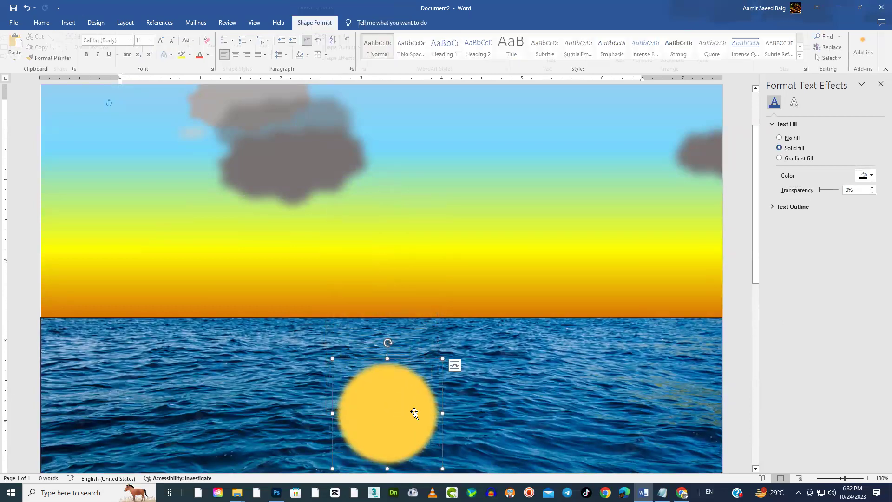
pyautogui.scroll(-3, 414, 413)
pyautogui.moveTo(393, 297); pyautogui.dragTo(386, 384)
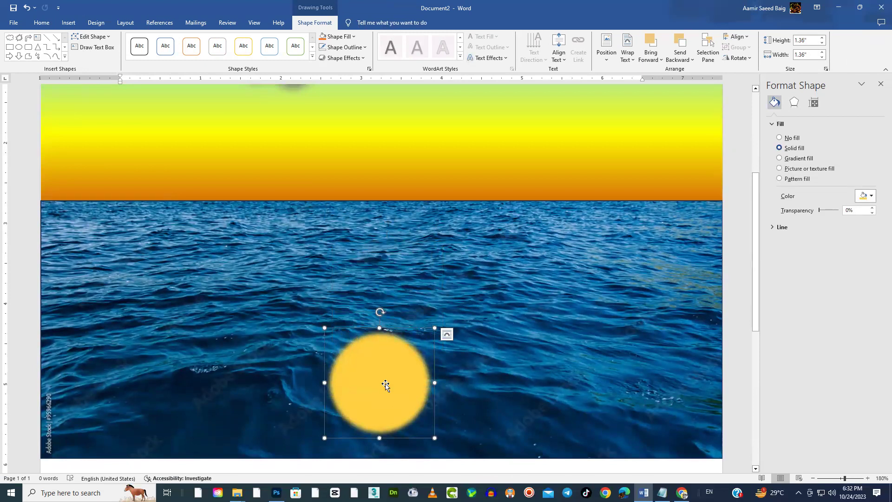
pyautogui.moveTo(382, 385); pyautogui.dragTo(384, 240)
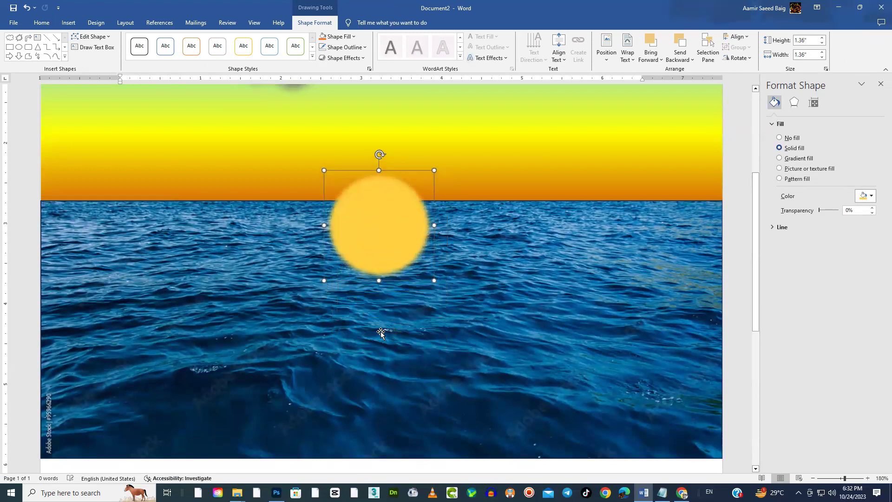
# Enlarge the sun to about 2.1" in height and width and shift it up across the horizon
pyautogui.scroll(3, 384, 242)
pyautogui.moveTo(434, 287); pyautogui.dragTo(493, 238)
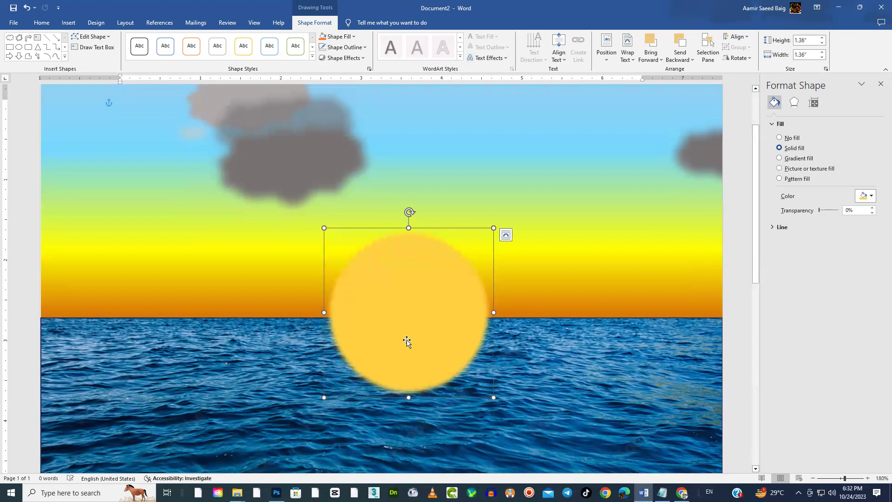
pyautogui.moveTo(406, 340); pyautogui.dragTo(407, 308)
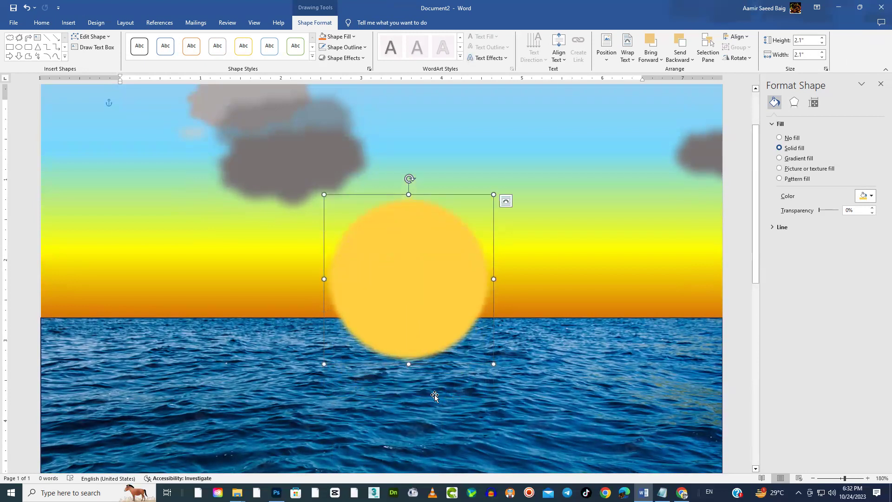
# Move the enlarged sun down over the sea and back up into the sky just above the horizon
pyautogui.moveTo(412, 277); pyautogui.dragTo(427, 387)
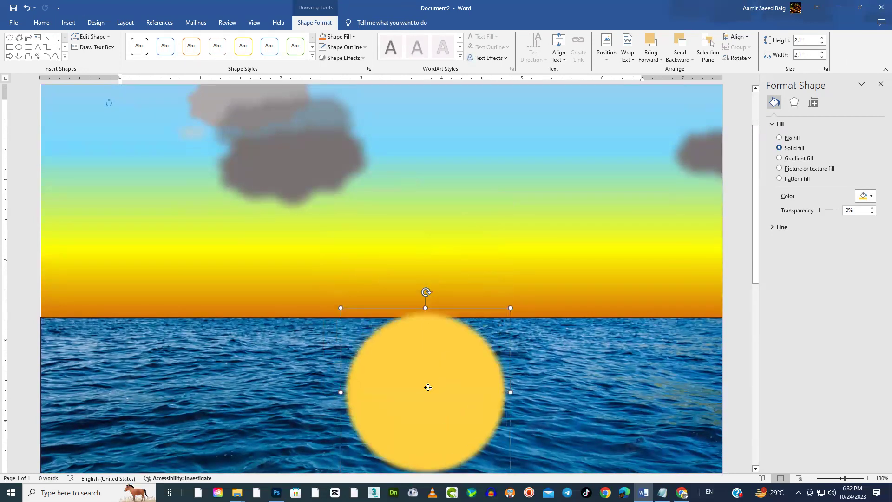
pyautogui.scroll(-5, 478, 375)
pyautogui.moveTo(458, 243); pyautogui.dragTo(469, 304)
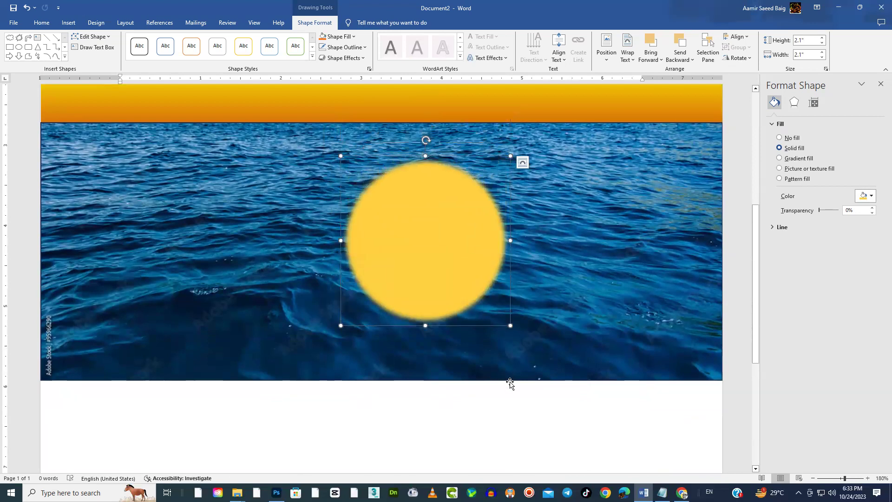
pyautogui.scroll(2, 510, 382)
pyautogui.scroll(1, 433, 340)
pyautogui.moveTo(433, 340); pyautogui.dragTo(413, 281)
pyautogui.scroll(2, 417, 336)
pyautogui.moveTo(417, 336); pyautogui.dragTo(419, 267)
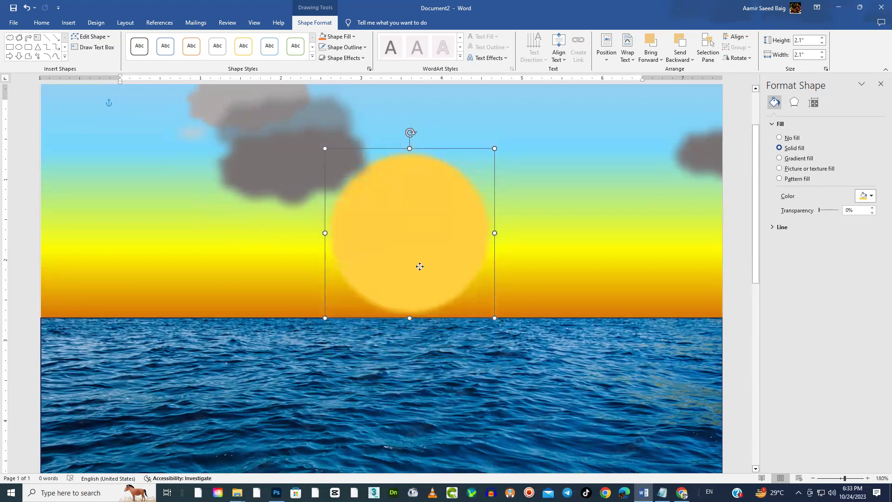
# Lower the enlarged sun onto the horizon so its bottom part overlaps the sea
pyautogui.click(422, 360)
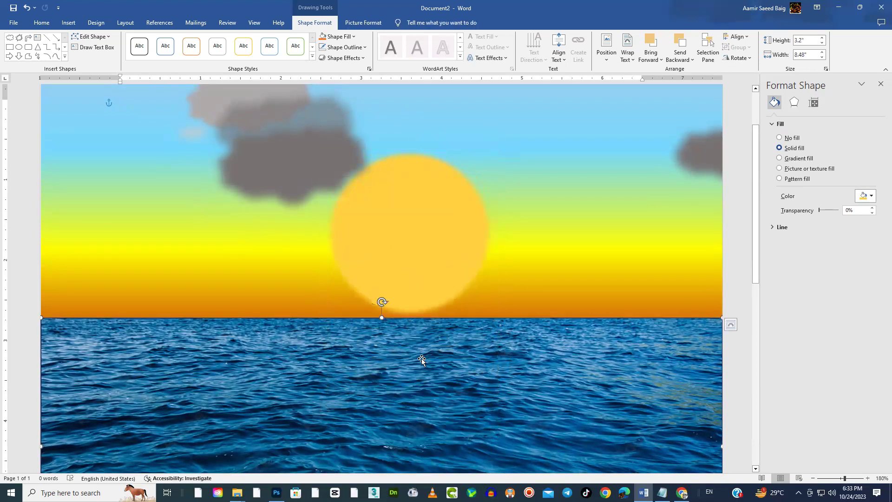
pyautogui.moveTo(424, 253); pyautogui.dragTo(422, 307)
pyautogui.click(578, 415)
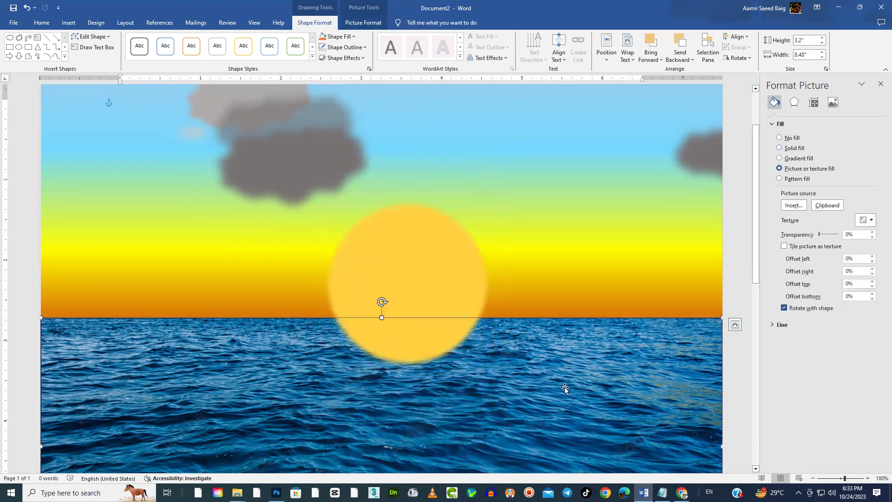
pyautogui.click(438, 280)
pyautogui.click(591, 391)
pyautogui.click(415, 290)
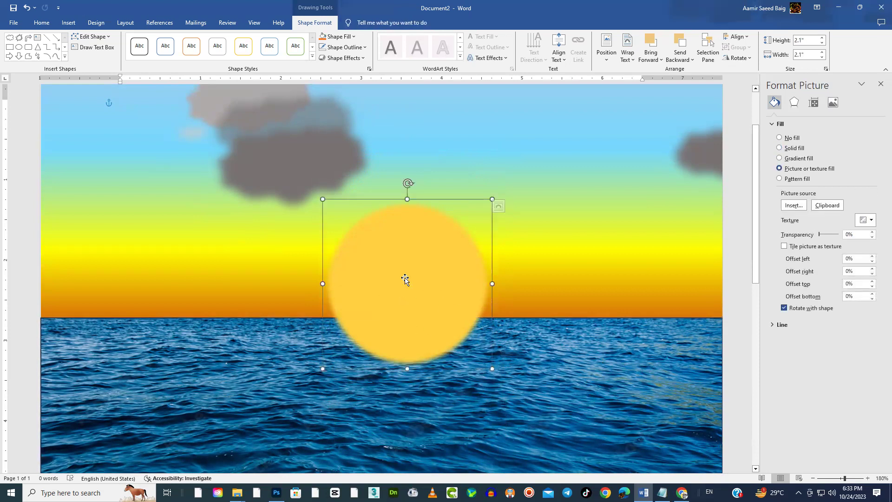
# Move the sea rectangle one level forward and bring it to the front of all shapes, hiding the enlarged sun's bottom
pyautogui.click(626, 367)
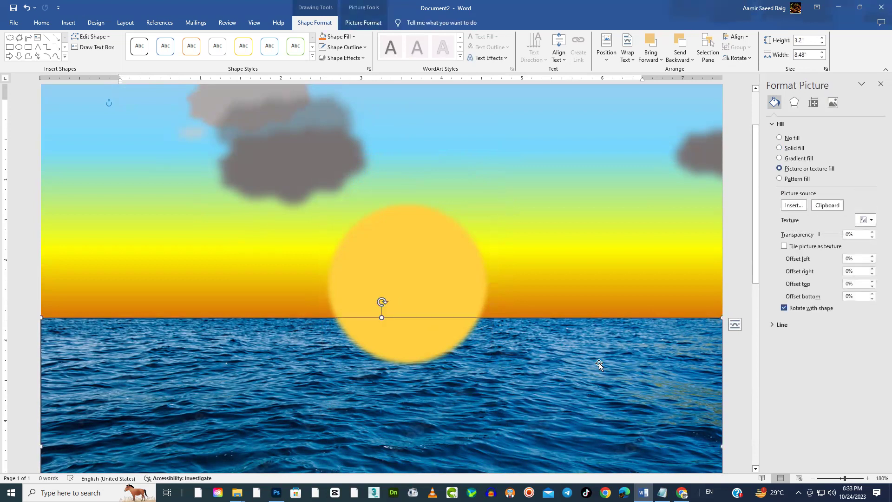
pyautogui.click(654, 60)
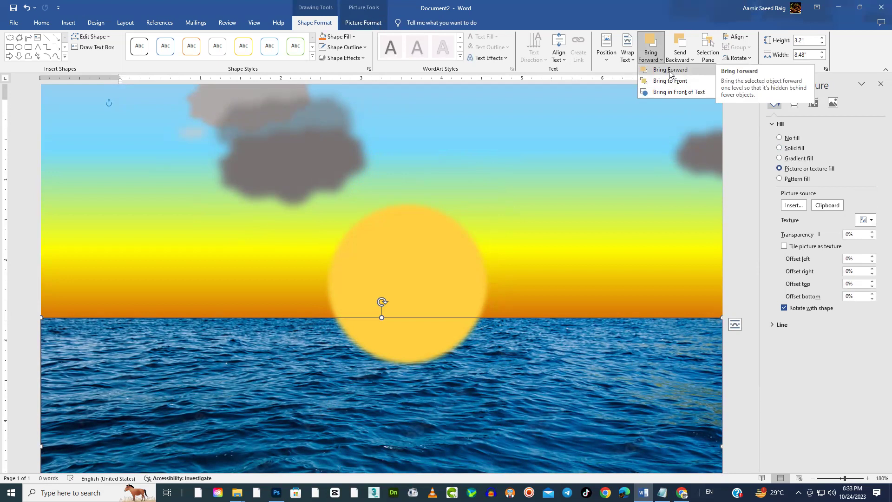
pyautogui.click(671, 71)
pyautogui.click(653, 58)
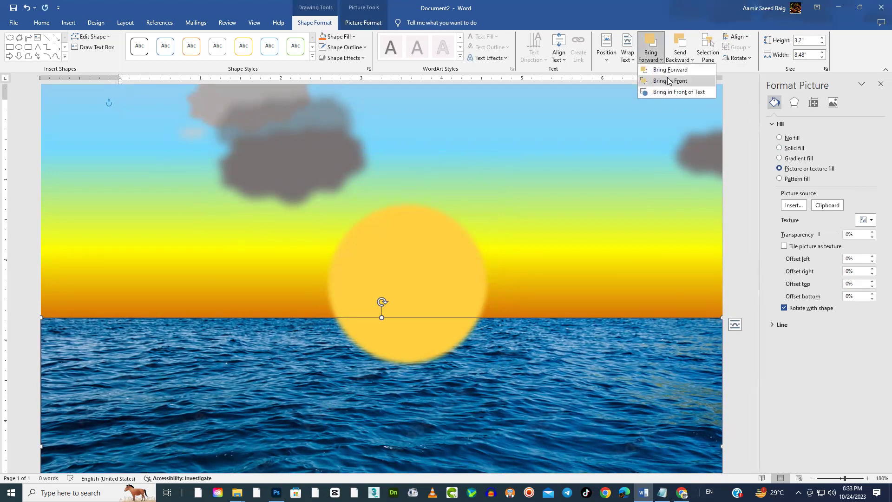
pyautogui.click(669, 81)
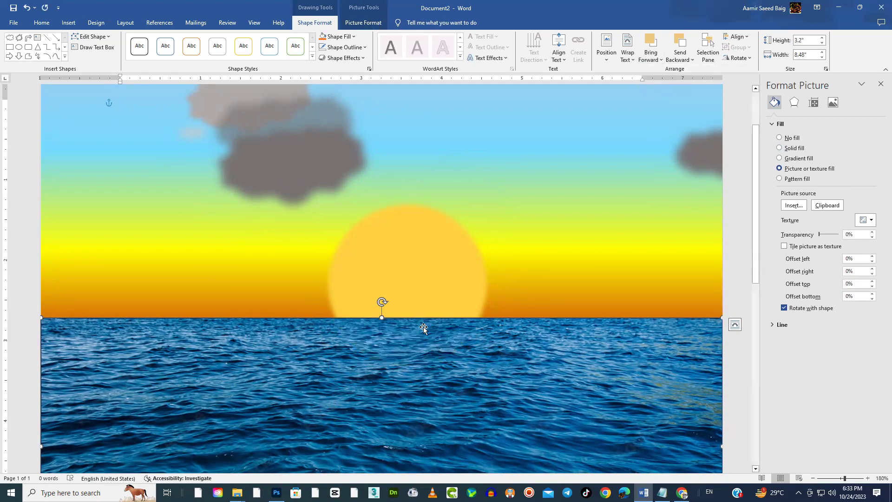
# Lower the enlarged sun behind the sea until about half of it shows above the horizon
pyautogui.click(747, 309)
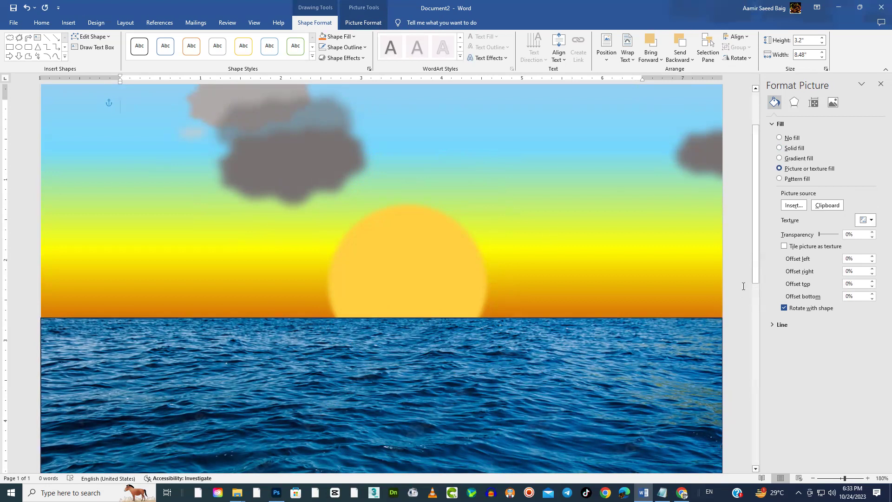
pyautogui.click(506, 402)
pyautogui.moveTo(436, 260); pyautogui.dragTo(434, 299)
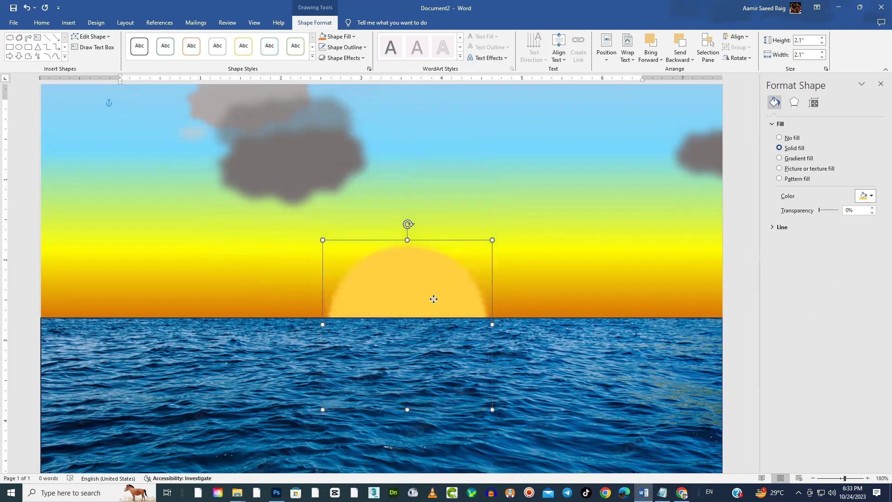
# Remove the outline from the sea rectangle and deselect it
pyautogui.click(641, 392)
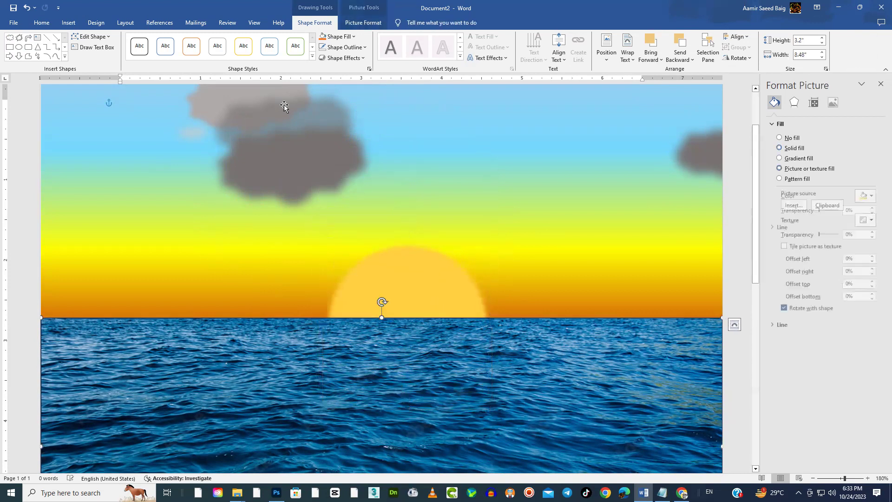
pyautogui.click(347, 48)
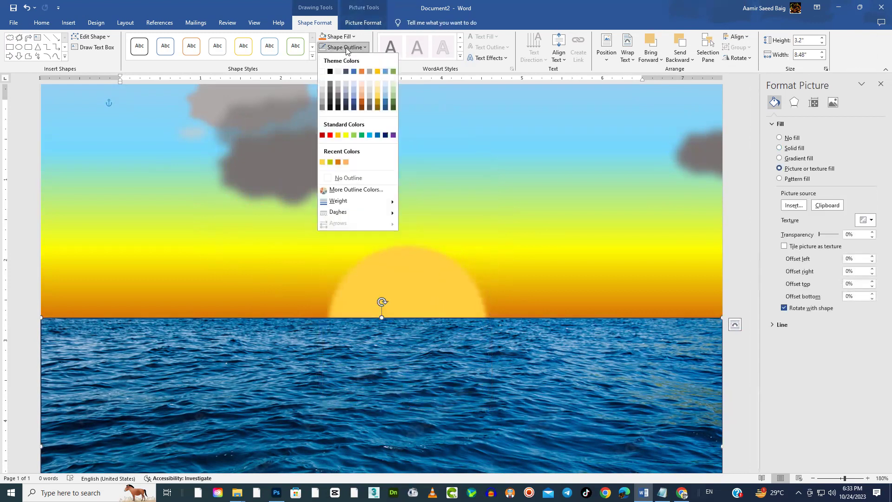
pyautogui.click(350, 178)
pyautogui.scroll(-3, 525, 379)
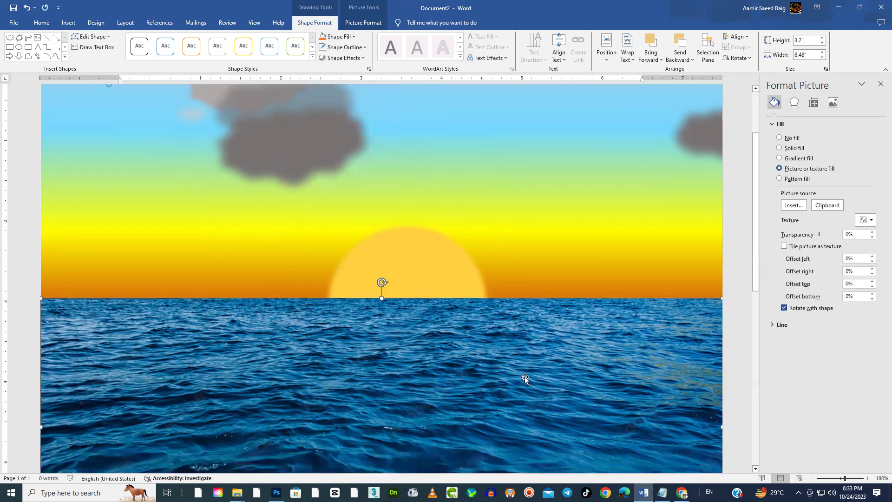
pyautogui.scroll(2, 526, 379)
pyautogui.scroll(-1, 525, 379)
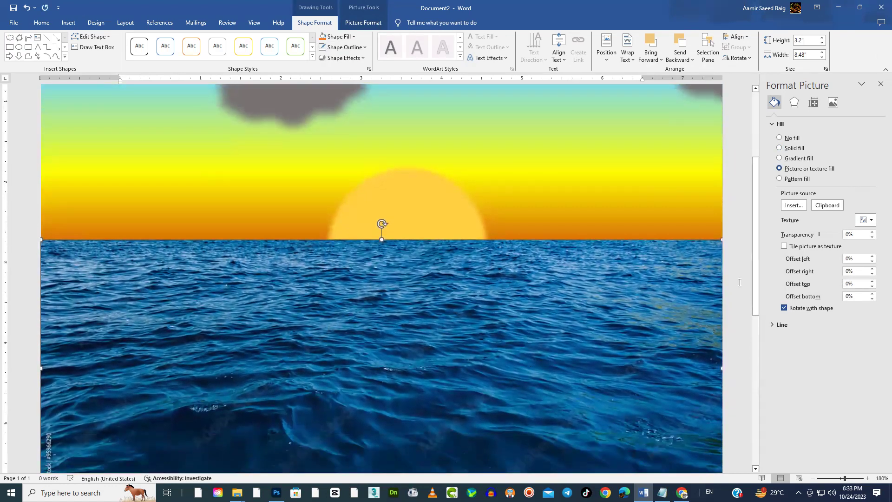
pyautogui.click(730, 335)
pyautogui.scroll(1, 723, 356)
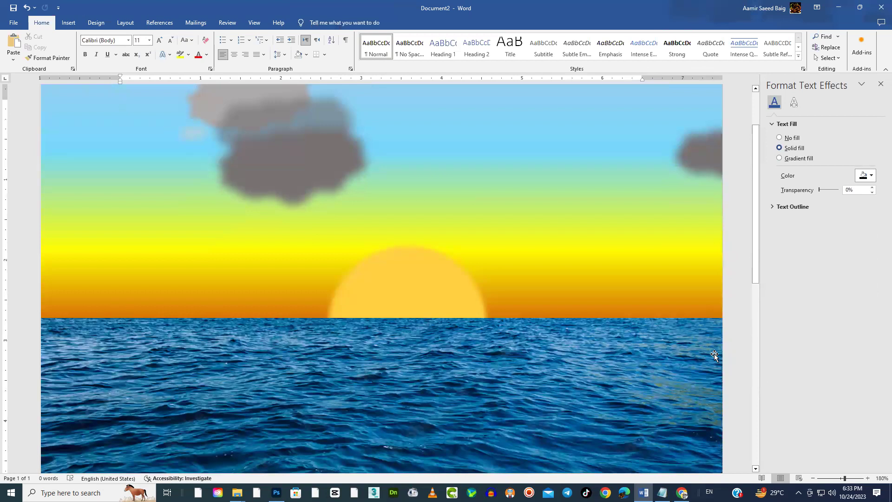
pyautogui.scroll(-1, 713, 356)
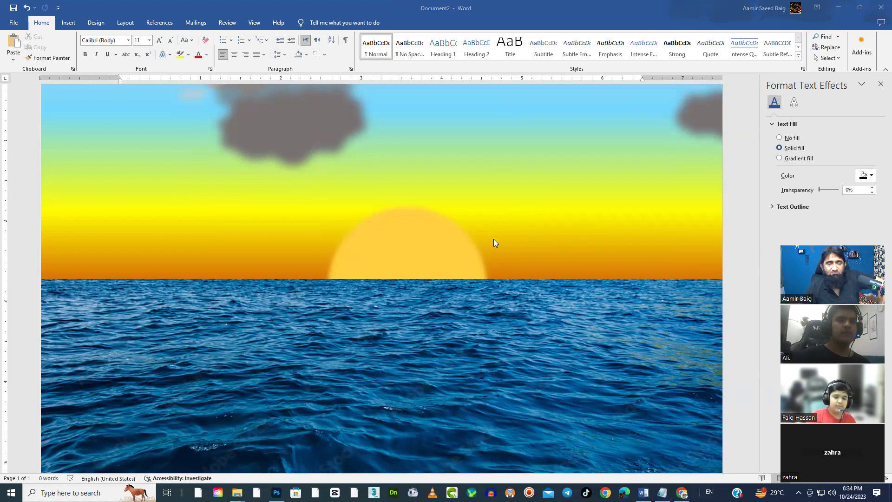
pyautogui.click(399, 243)
pyautogui.click(551, 361)
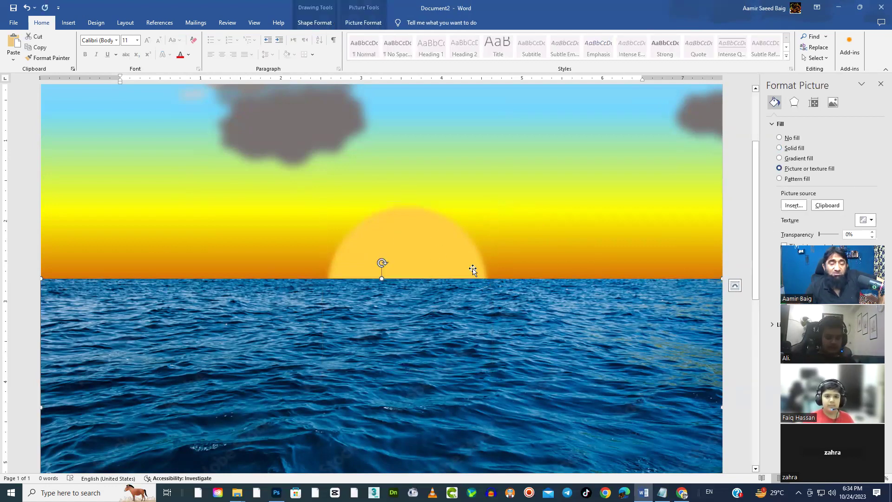
pyautogui.click(729, 260)
pyautogui.scroll(3, 638, 332)
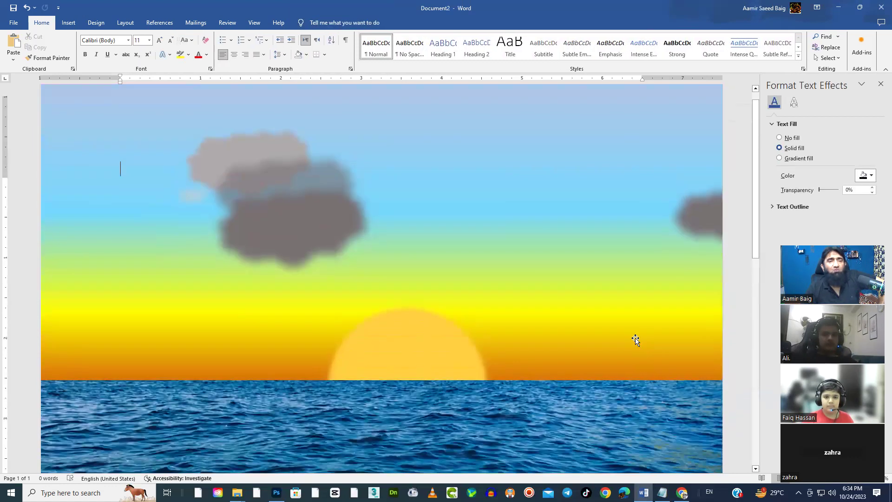
pyautogui.scroll(-4, 635, 341)
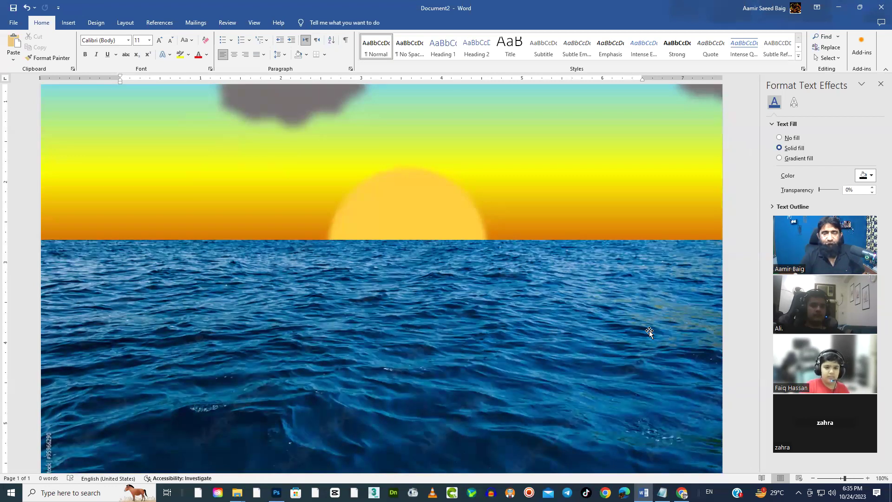
pyautogui.scroll(2, 674, 338)
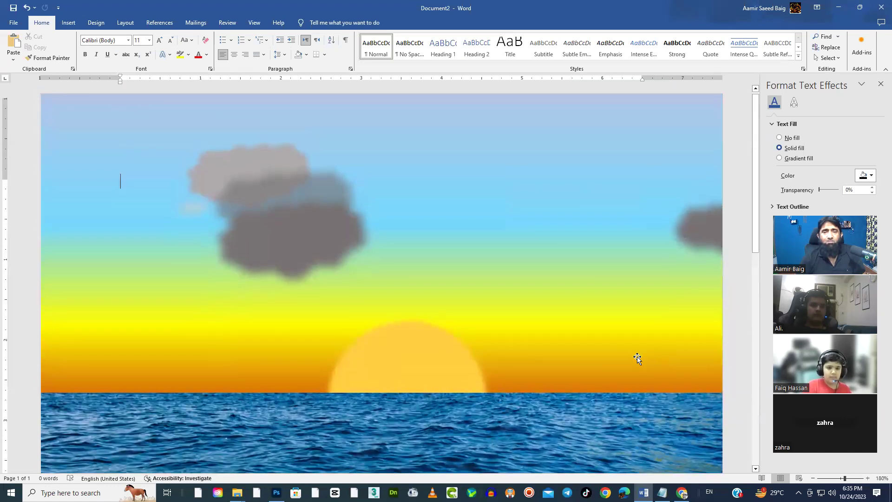
# Look over the sunset scene from sky to sea and display the sun's shape formatting options
pyautogui.scroll(-2, 561, 364)
pyautogui.scroll(-1, 571, 371)
pyautogui.scroll(5, 579, 380)
pyautogui.scroll(-3, 579, 380)
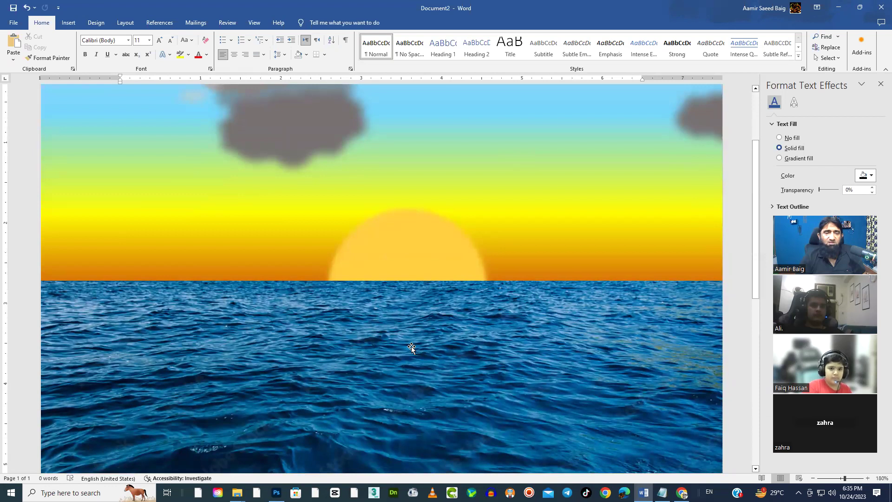
pyautogui.scroll(-1, 411, 349)
pyautogui.scroll(3, 412, 348)
pyautogui.click(406, 321)
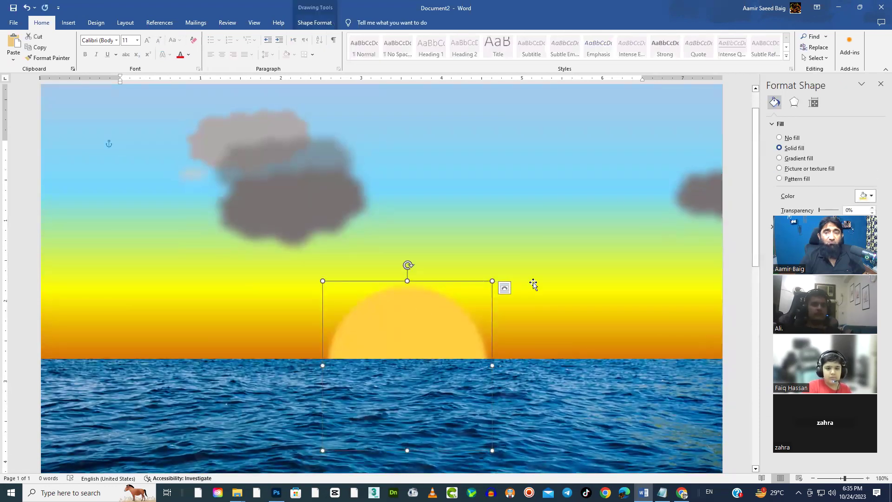
pyautogui.click(315, 22)
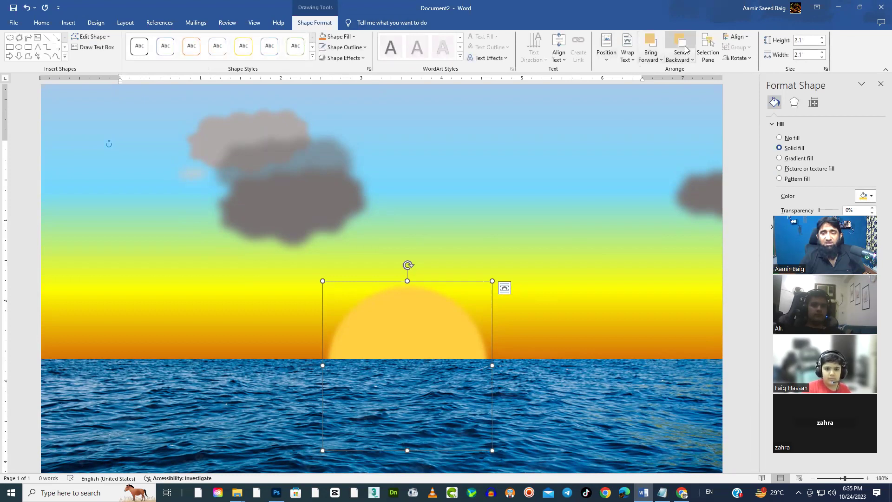
# Enlarge the dark cloud to about 1.58" by 2.98" and place it above the horizon, partly beyond the page's left edge
pyautogui.click(302, 211)
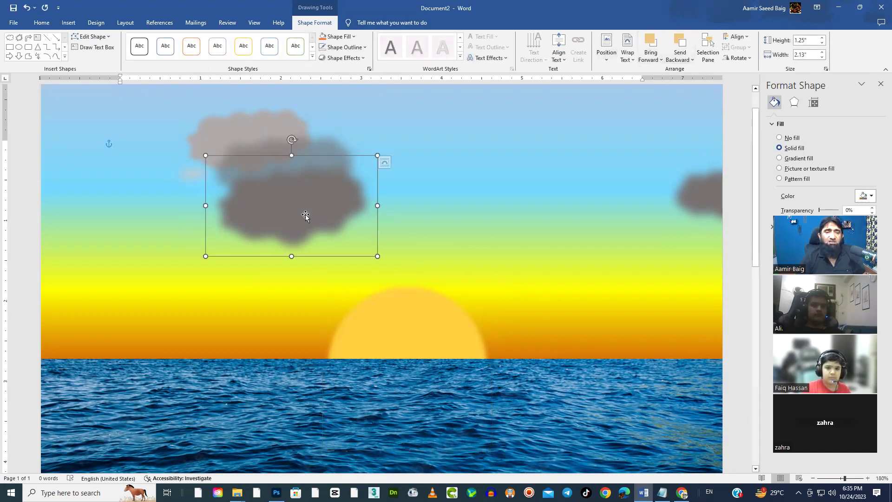
pyautogui.moveTo(333, 204); pyautogui.dragTo(412, 231)
pyautogui.moveTo(451, 184); pyautogui.dragTo(488, 157)
pyautogui.moveTo(396, 217); pyautogui.dragTo(252, 303)
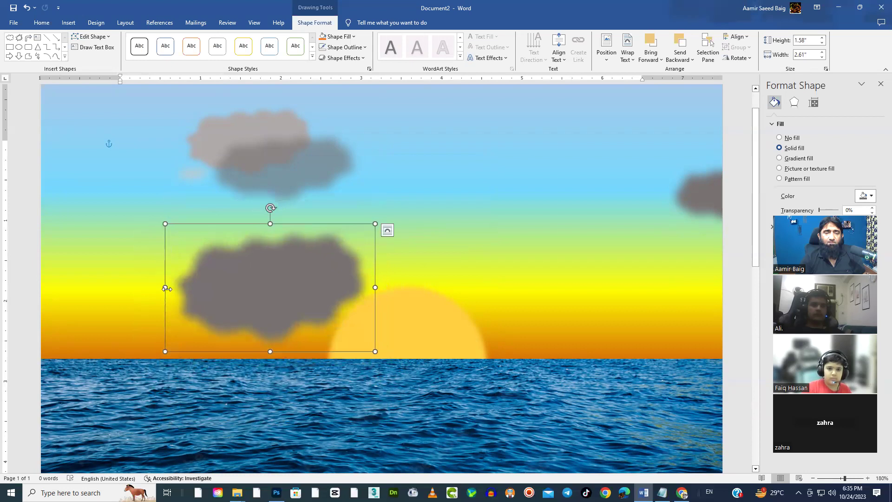
pyautogui.moveTo(167, 289); pyautogui.dragTo(135, 289)
pyautogui.moveTo(253, 275); pyautogui.dragTo(88, 282)
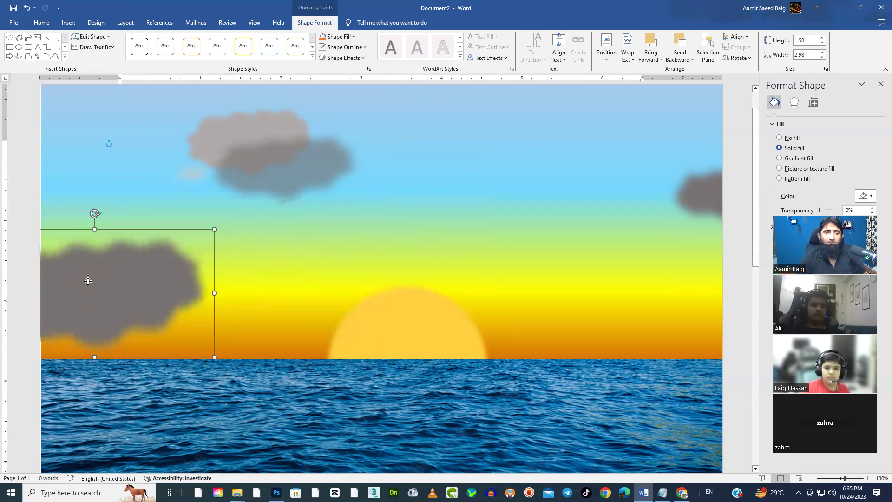
# Move the semi-transparent grey cloud slightly down and right, and remove its soft edges
pyautogui.click(274, 160)
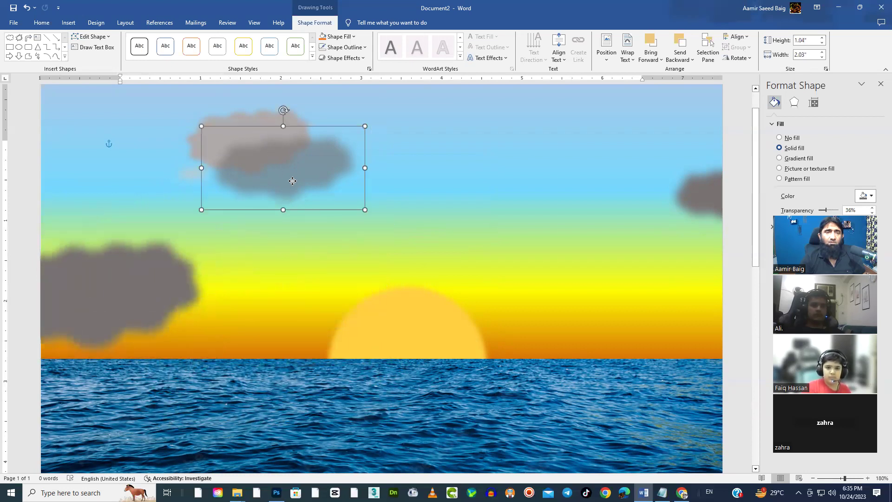
pyautogui.moveTo(292, 180); pyautogui.dragTo(307, 203)
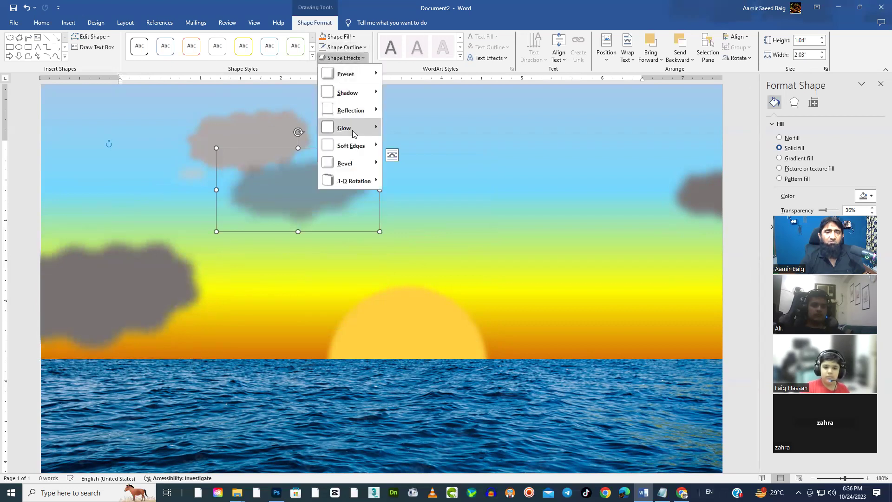
pyautogui.moveTo(354, 145)
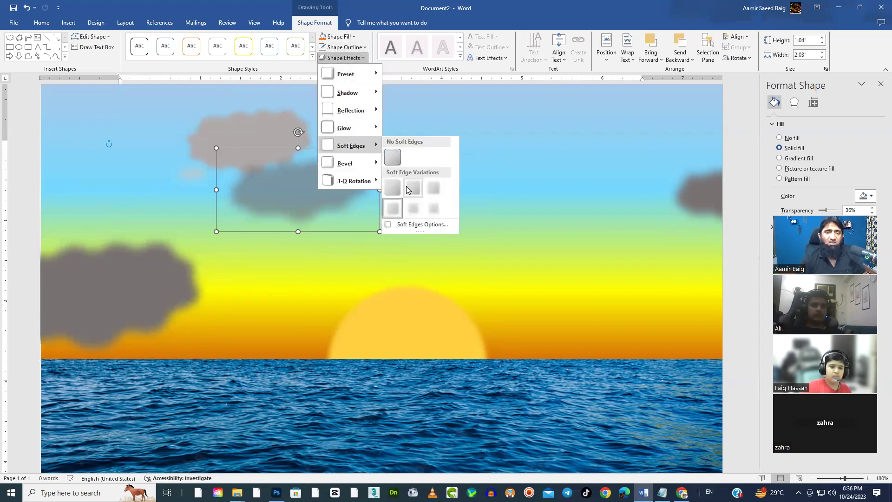
pyautogui.click(398, 158)
# Remove the soft edges from the large dark cloud
pyautogui.click(161, 314)
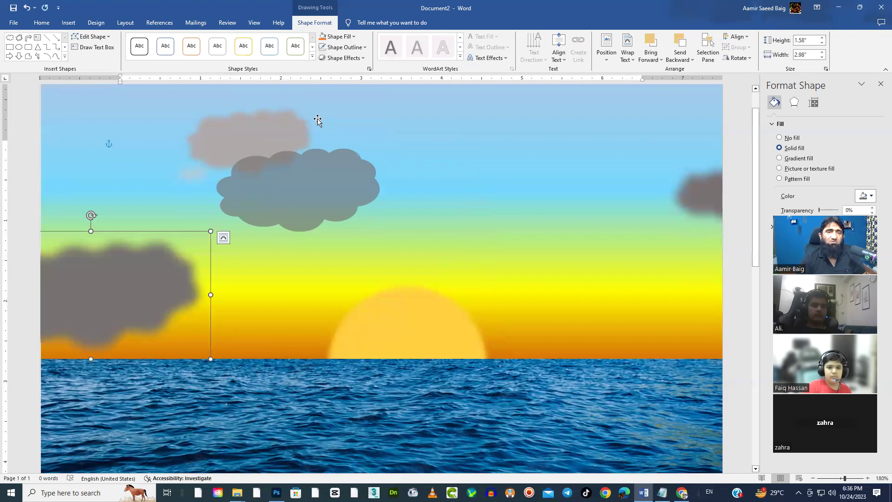
pyautogui.click(343, 57)
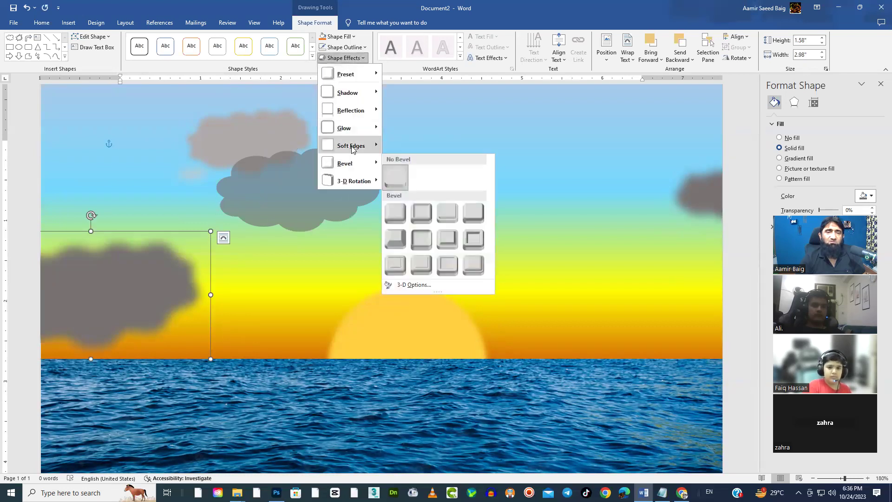
pyautogui.click(398, 158)
# Bring the large dark cloud fully onto the page left of the sun and stretch its height to about 1.79"
pyautogui.moveTo(130, 320); pyautogui.dragTo(286, 337)
pyautogui.click(285, 176)
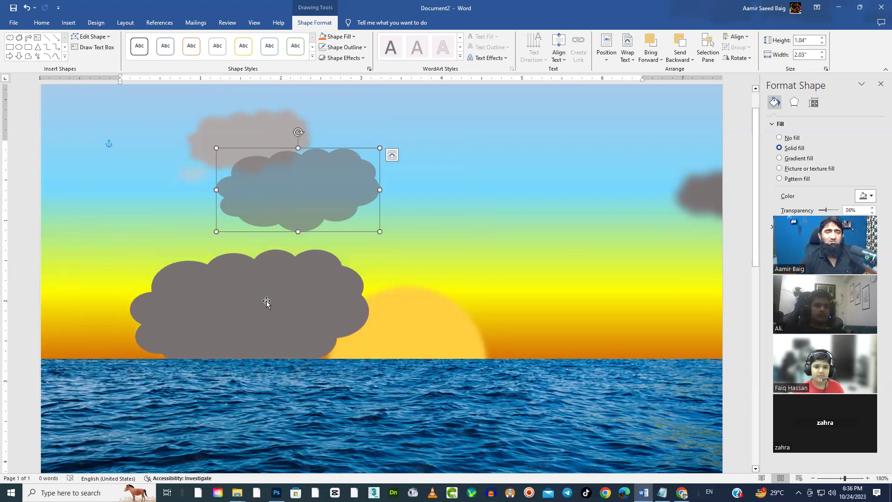
pyautogui.moveTo(267, 303); pyautogui.dragTo(197, 279)
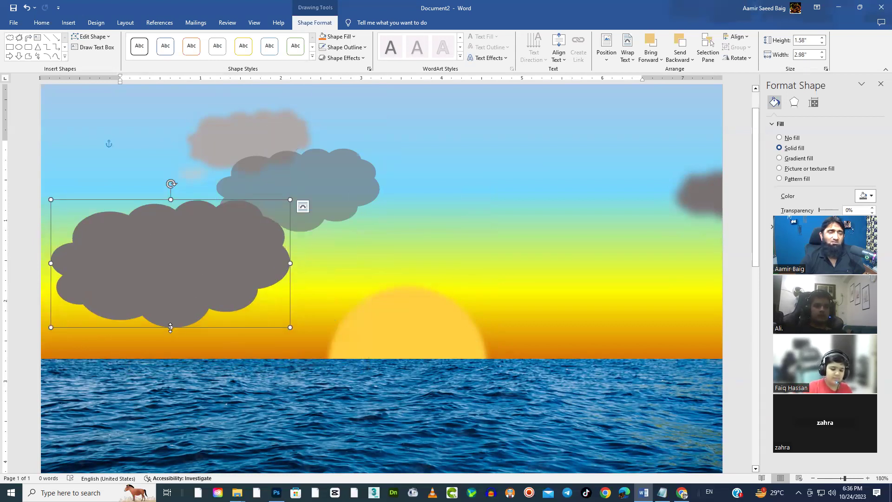
pyautogui.moveTo(171, 327); pyautogui.dragTo(171, 343)
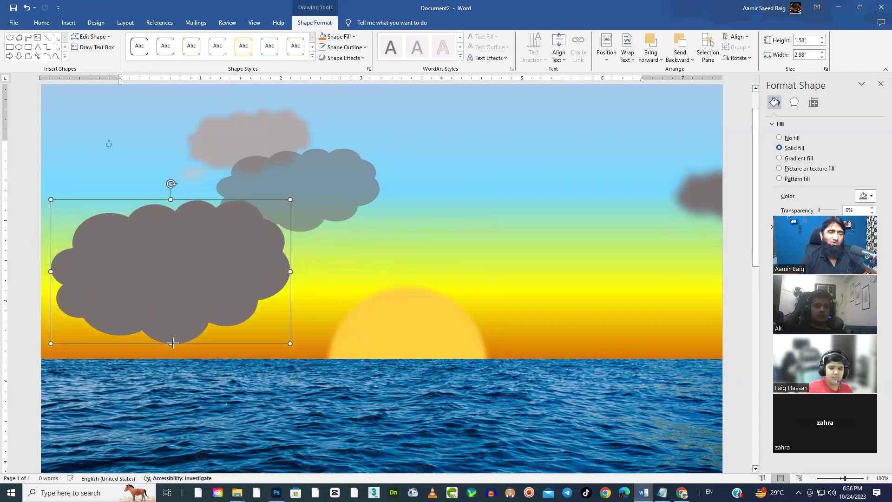
# Open the soft edges options for the semi-transparent grey cloud and set the soft edge size to about 12 pt
pyautogui.click(343, 178)
pyautogui.click(358, 58)
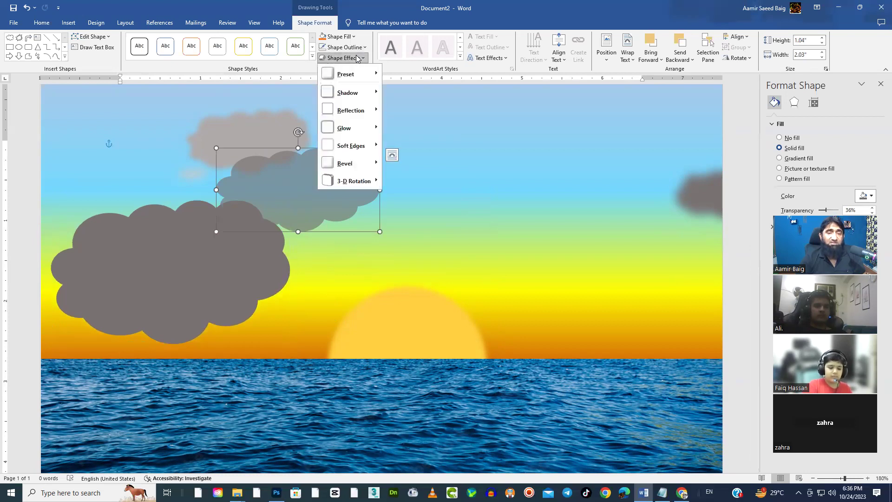
pyautogui.moveTo(353, 146)
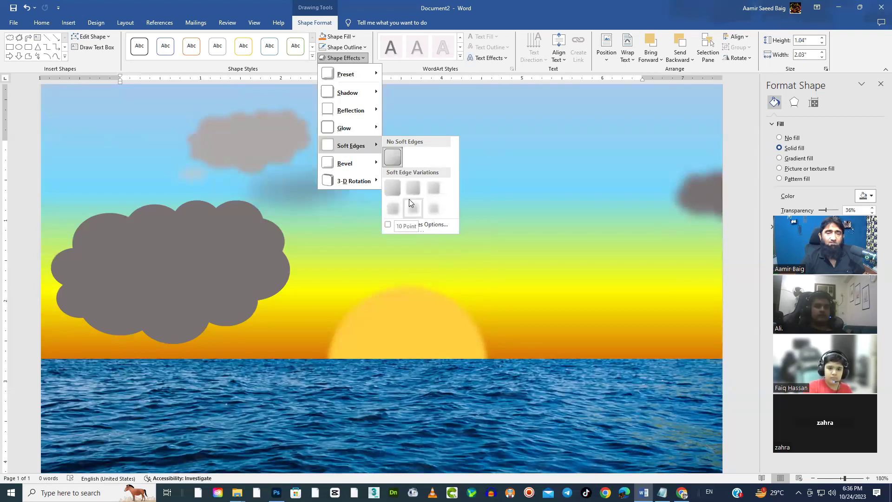
pyautogui.click(408, 225)
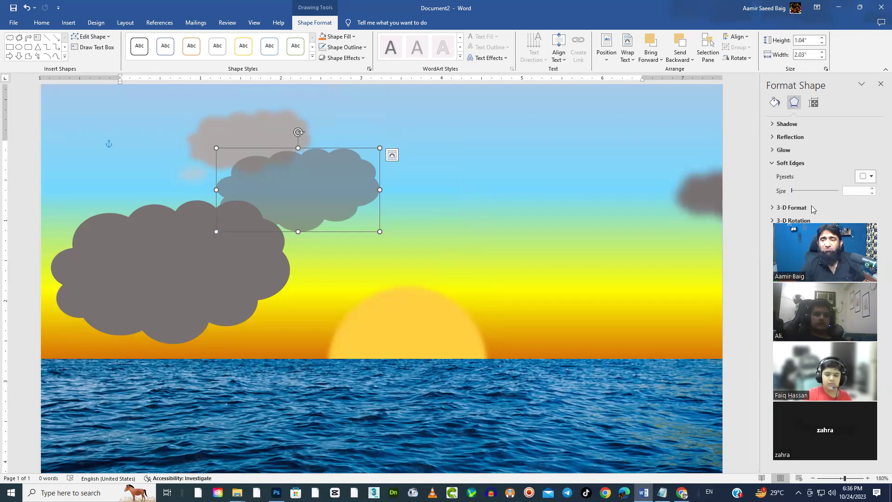
pyautogui.moveTo(795, 194); pyautogui.dragTo(796, 200)
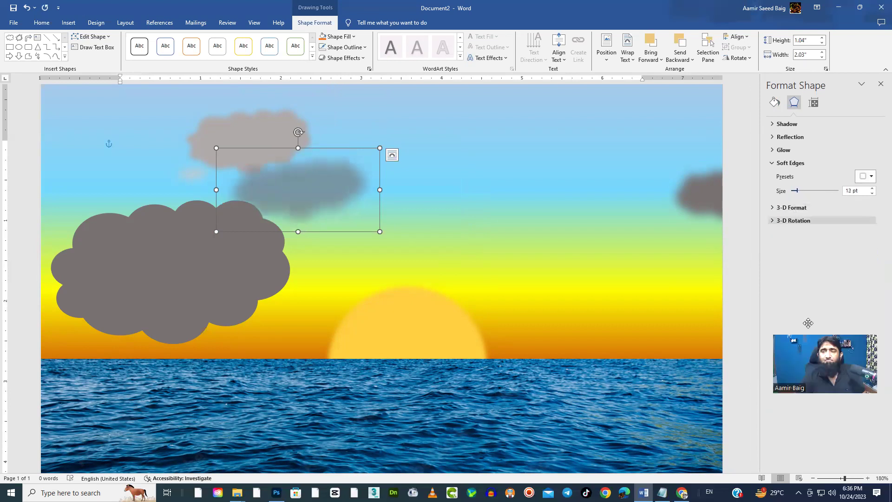
pyautogui.click(774, 209)
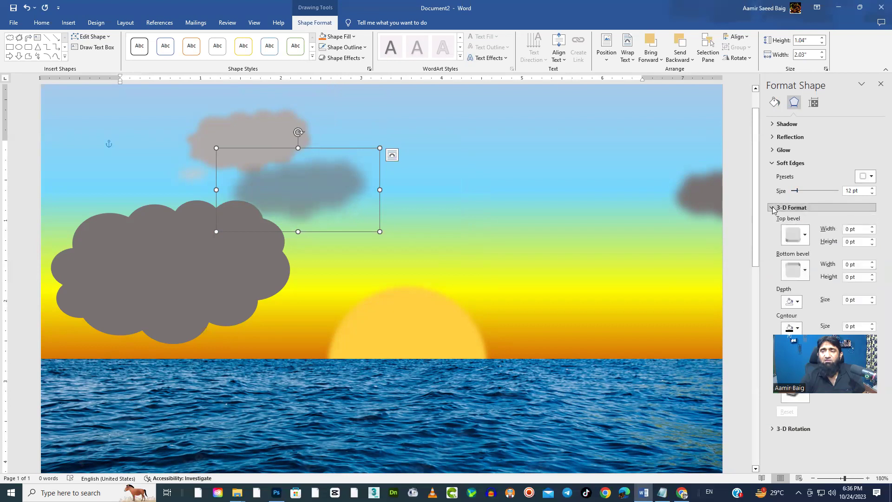
pyautogui.click(774, 209)
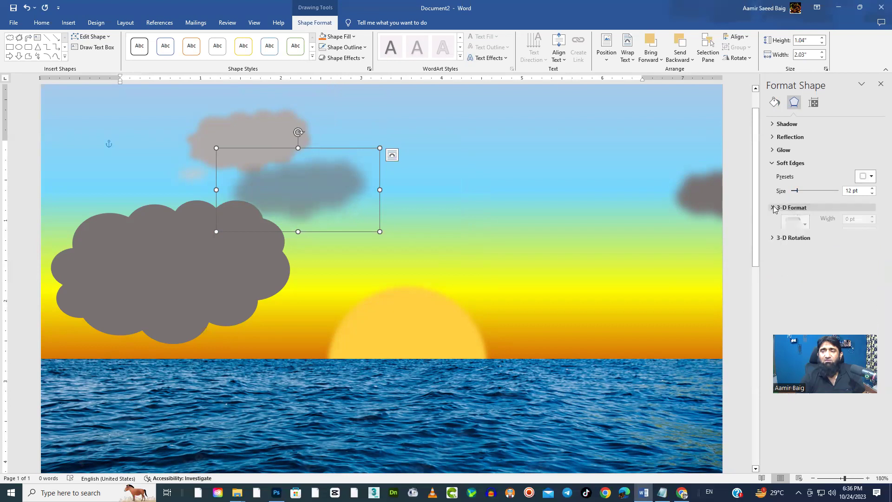
pyautogui.click(871, 177)
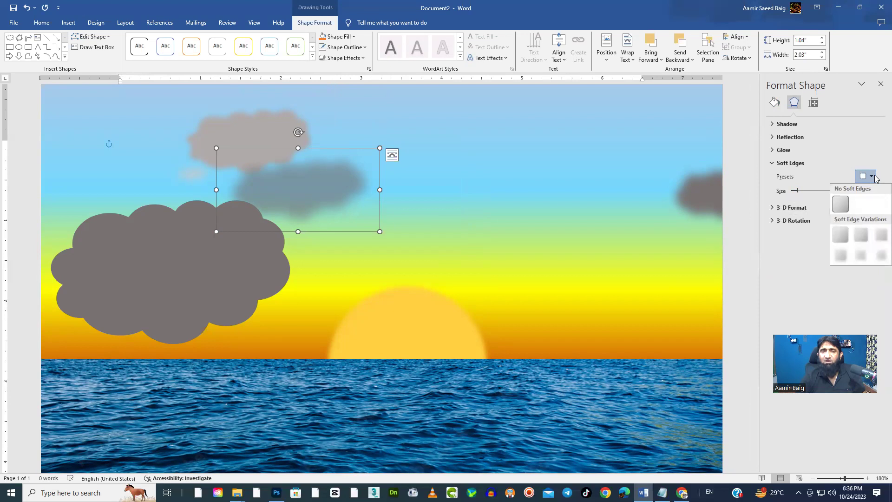
pyautogui.click(874, 176)
# Set the soft edge size to 20 pt on the semi-transparent cloud and 19 pt on the large dark cloud
pyautogui.moveTo(798, 193)
pyautogui.mouseDown()
pyautogui.moveTo(783, 194)
pyautogui.moveTo(803, 199)
pyautogui.mouseUp()
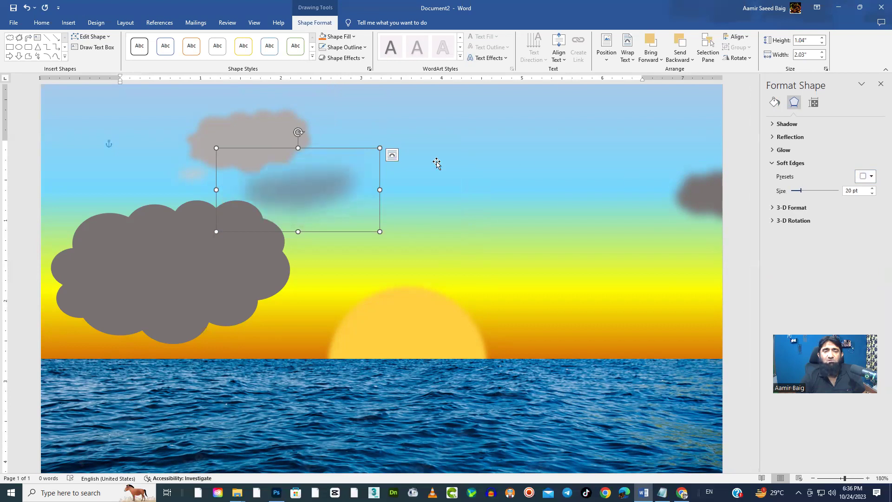
pyautogui.click(216, 273)
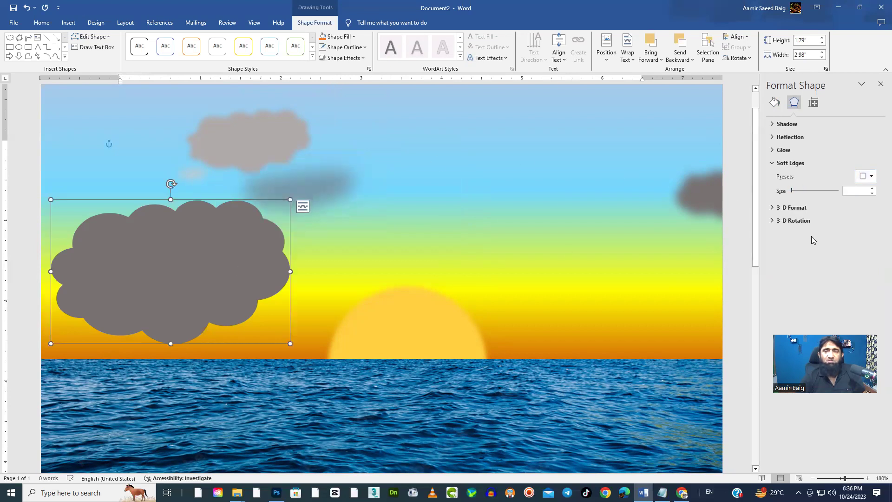
pyautogui.moveTo(793, 194)
pyautogui.mouseDown()
pyautogui.moveTo(817, 194)
pyautogui.moveTo(793, 203)
pyautogui.moveTo(800, 204)
pyautogui.mouseUp()
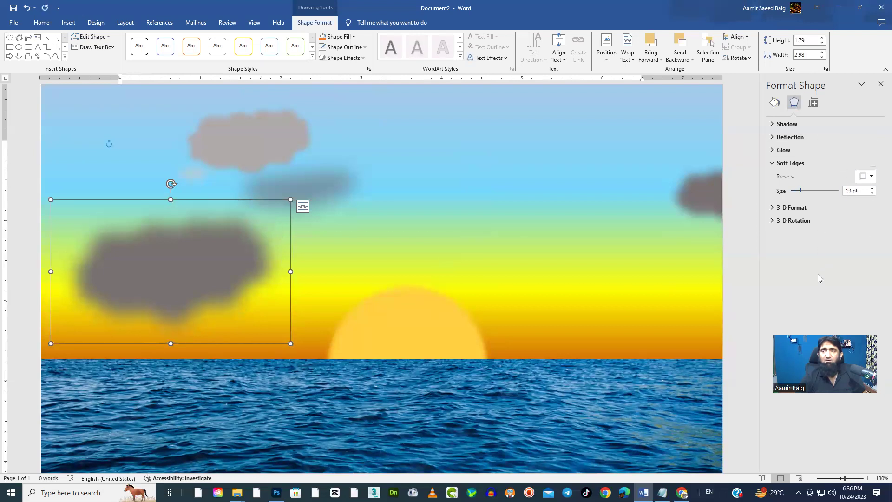
# Raise the sun slightly above the horizon, set its soft edge size to 1 pt, and leave all shapes deselected
pyautogui.click(441, 319)
pyautogui.moveTo(419, 335); pyautogui.dragTo(422, 301)
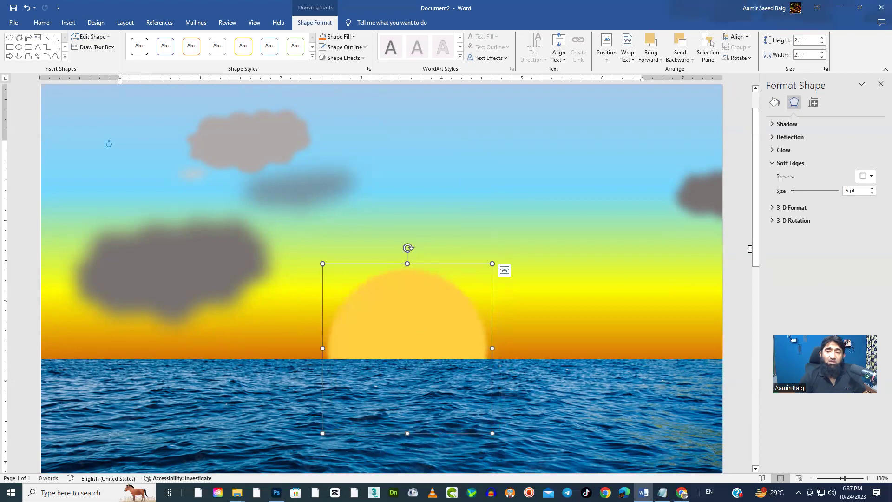
pyautogui.moveTo(794, 190); pyautogui.dragTo(792, 192)
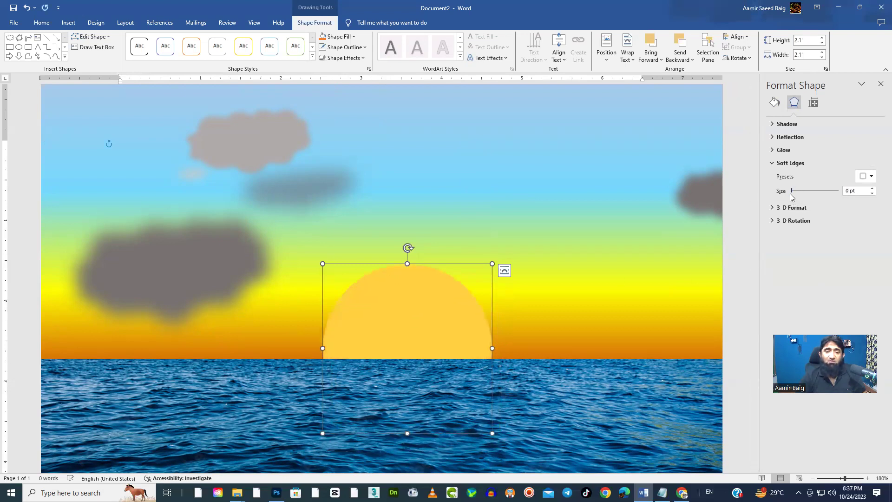
pyautogui.click(524, 322)
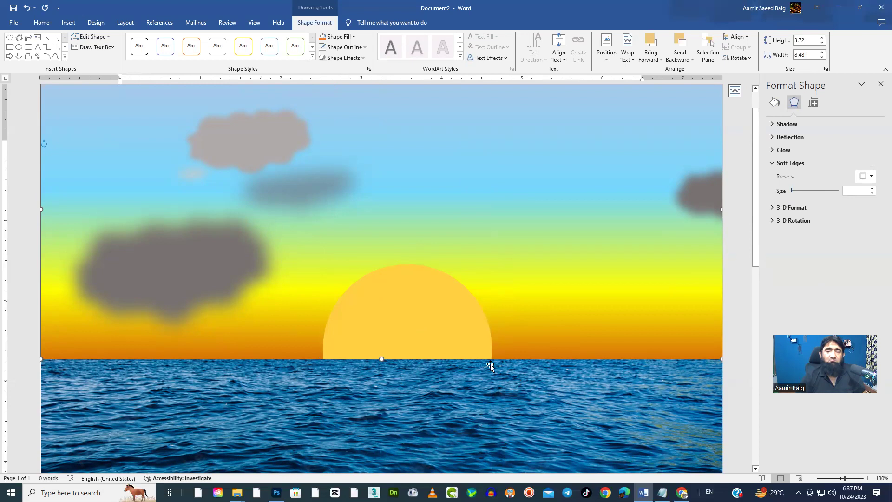
pyautogui.click(454, 325)
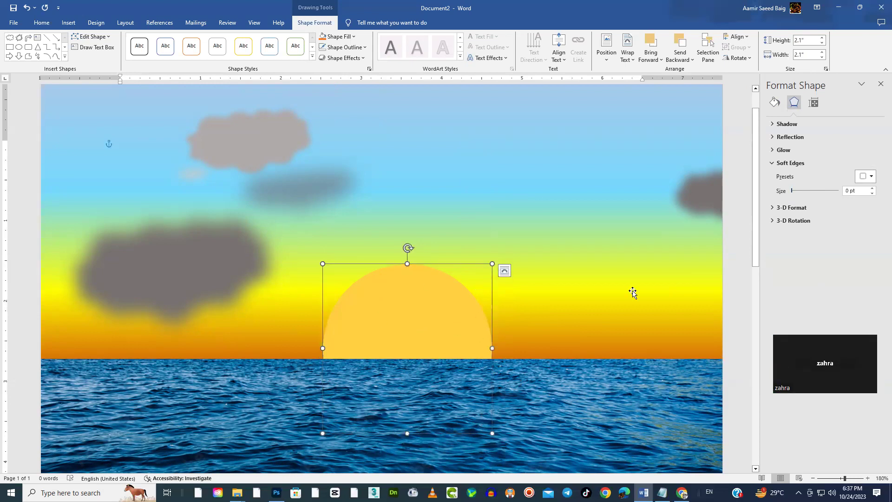
pyautogui.click(795, 193)
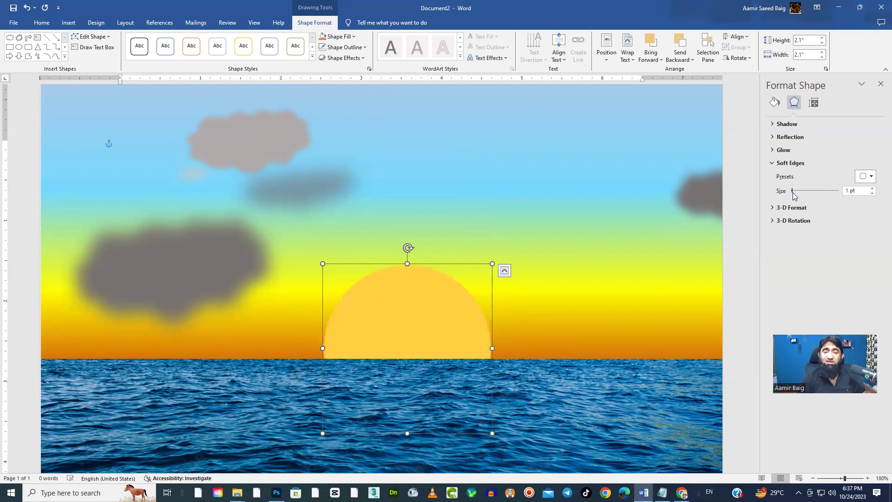
pyautogui.click(557, 398)
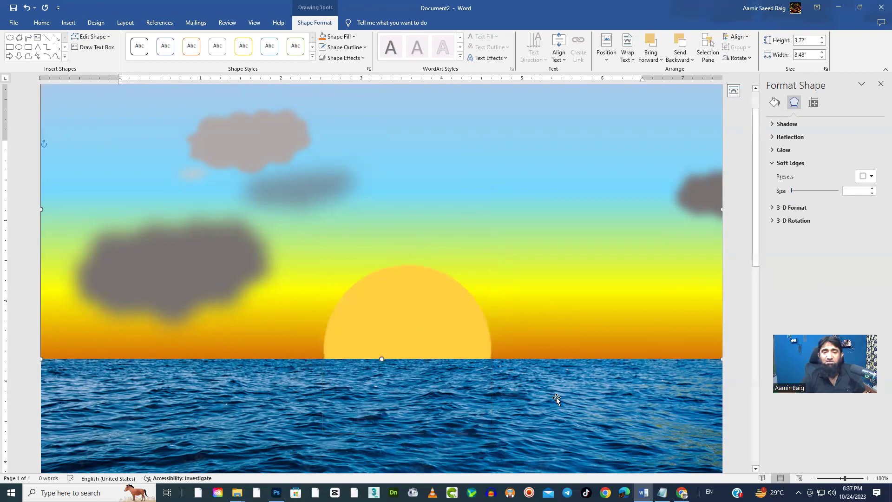
pyautogui.scroll(-3, 558, 398)
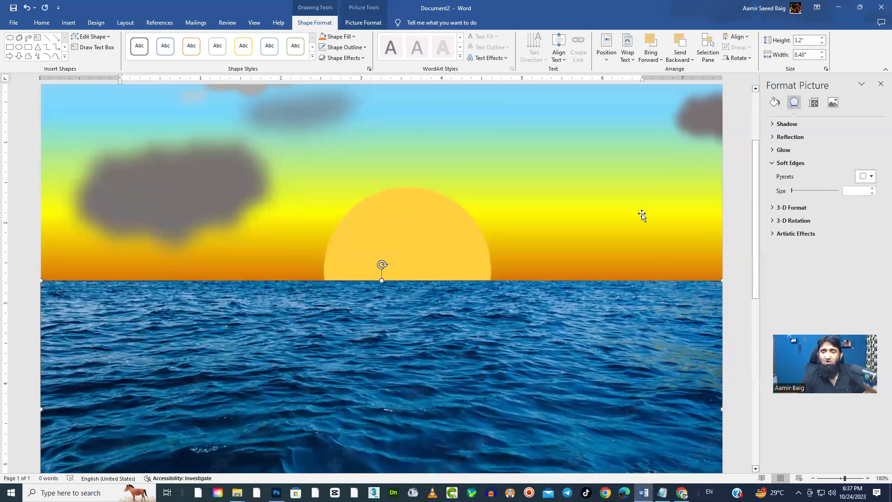
pyautogui.scroll(2, 745, 245)
pyautogui.click(745, 246)
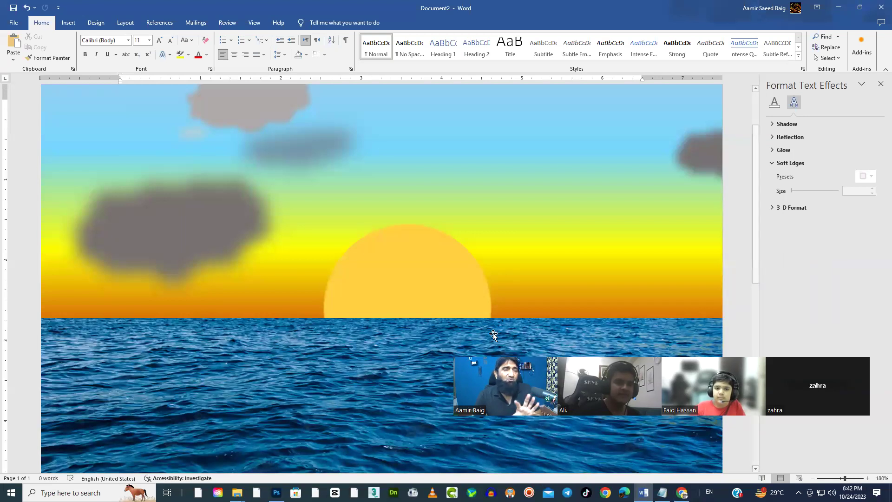
# Look over the available shapes in the shapes gallery and close it without inserting any
pyautogui.click(68, 22)
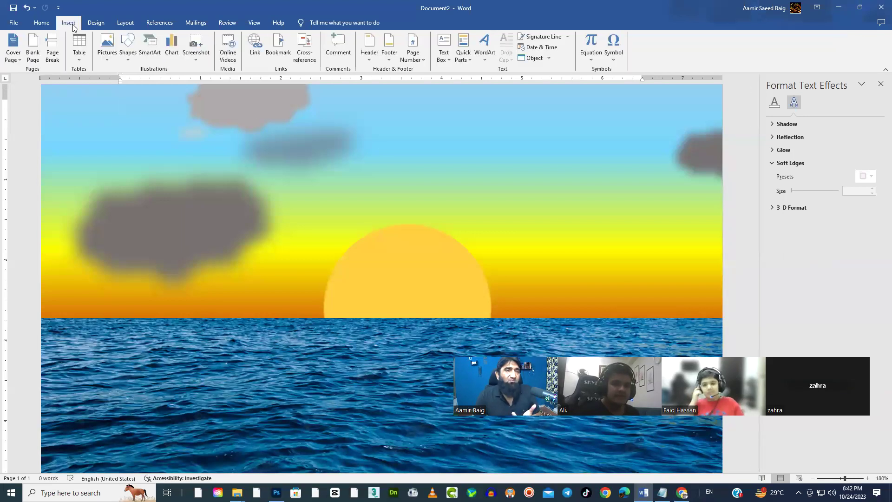
pyautogui.click(130, 56)
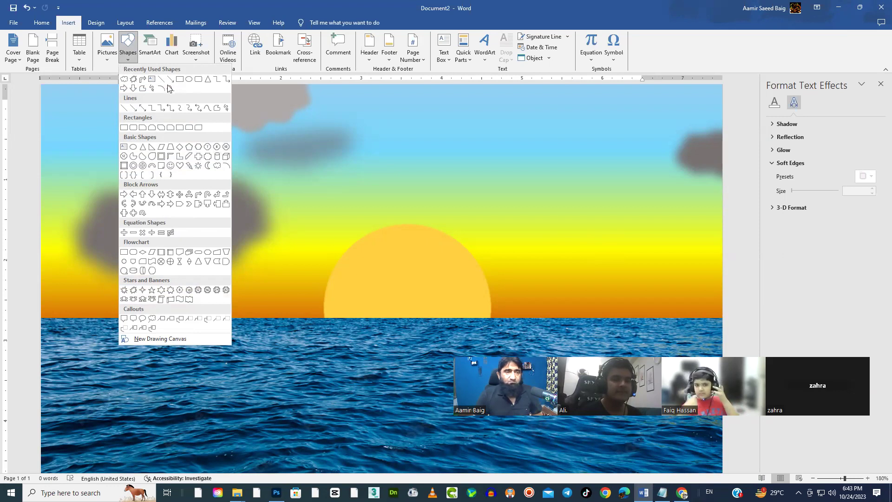
pyautogui.click(379, 253)
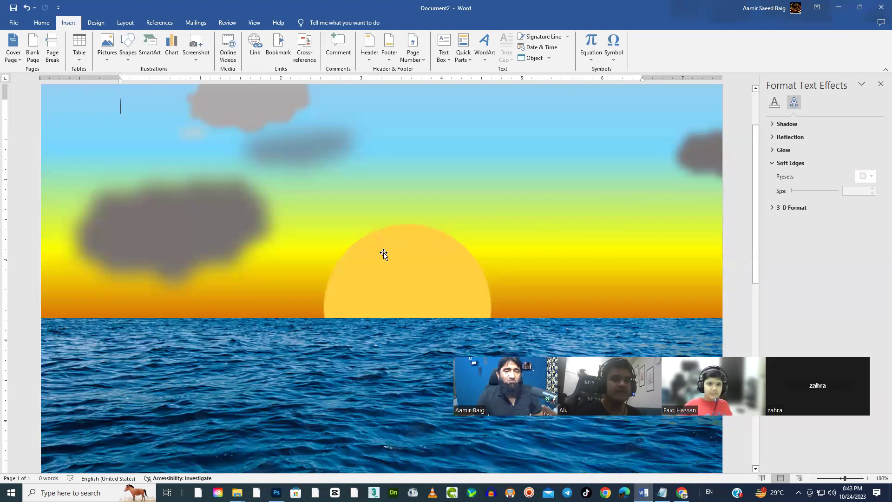